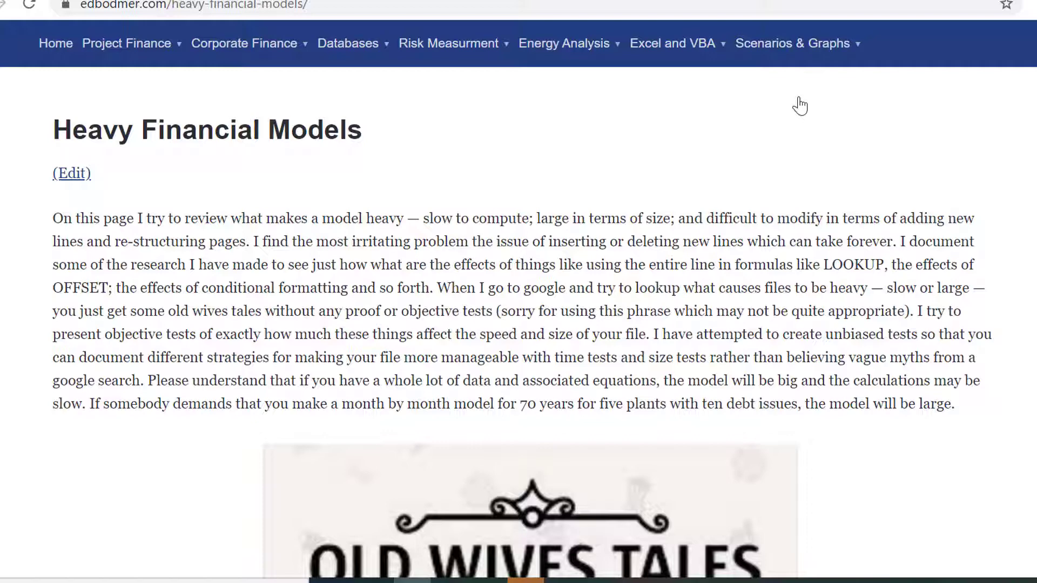
- Read the Heavy Financial Models page from the introduction to the list of 10 tips for slow Excel spreadsheets
{"action": "scroll", "coordinate": [800, 105], "scroll_direction": "down", "scroll_amount": 5}
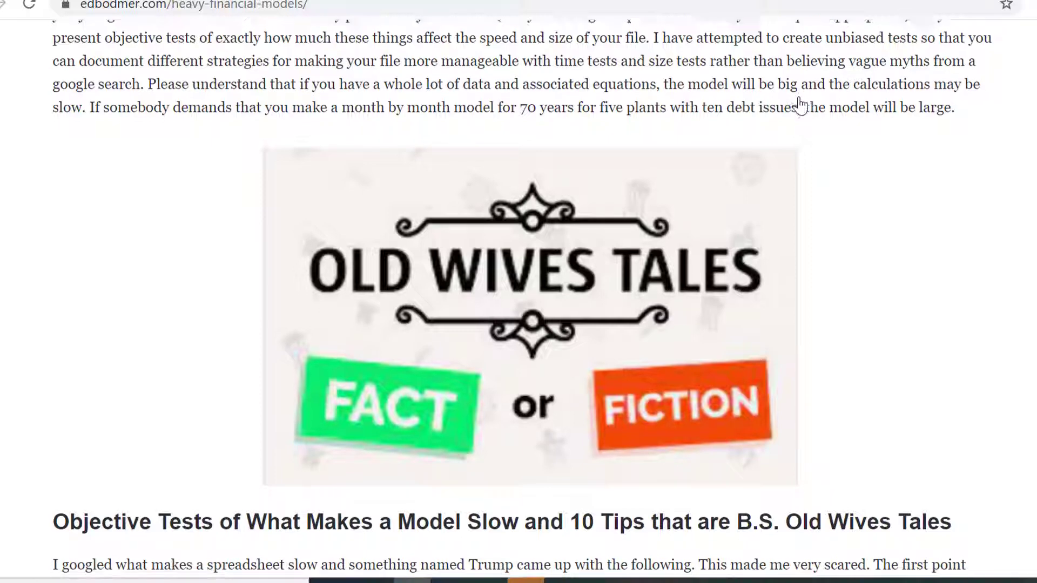
{"action": "scroll", "coordinate": [800, 105], "scroll_direction": "down", "scroll_amount": 4}
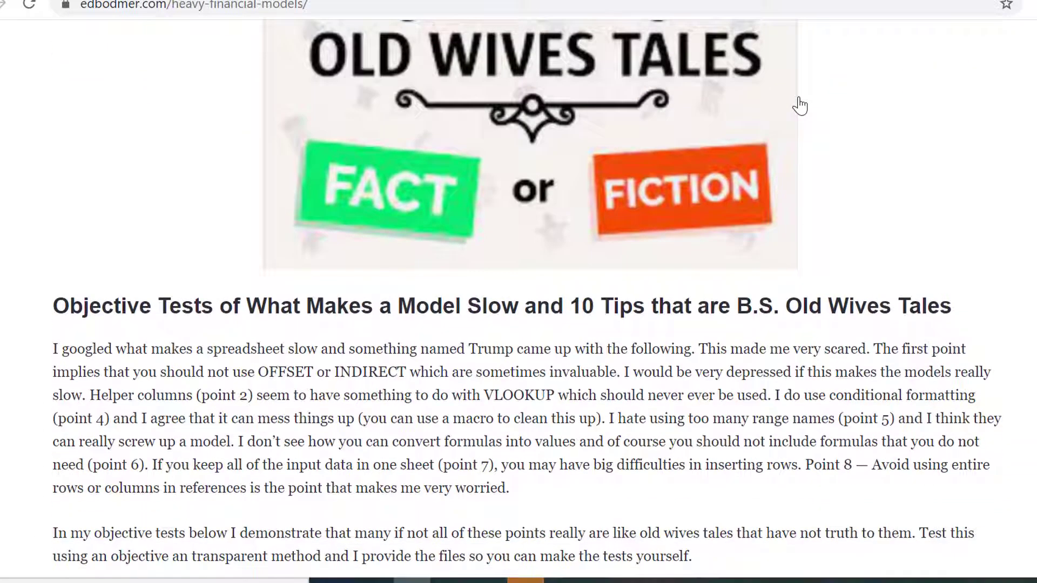
{"action": "scroll", "coordinate": [799, 105], "scroll_direction": "down", "scroll_amount": 1}
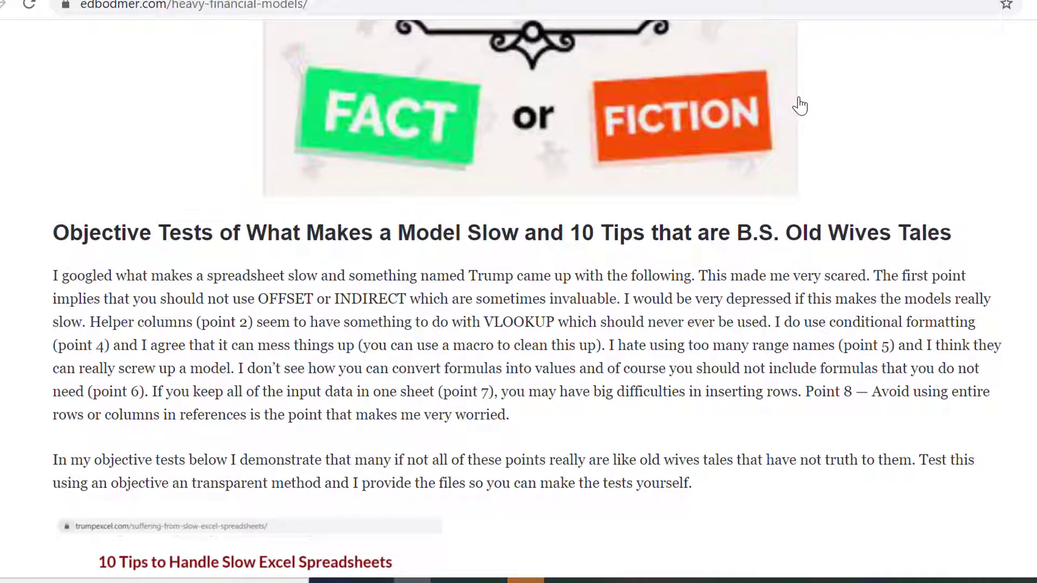
{"action": "scroll", "coordinate": [799, 105], "scroll_direction": "down", "scroll_amount": 5}
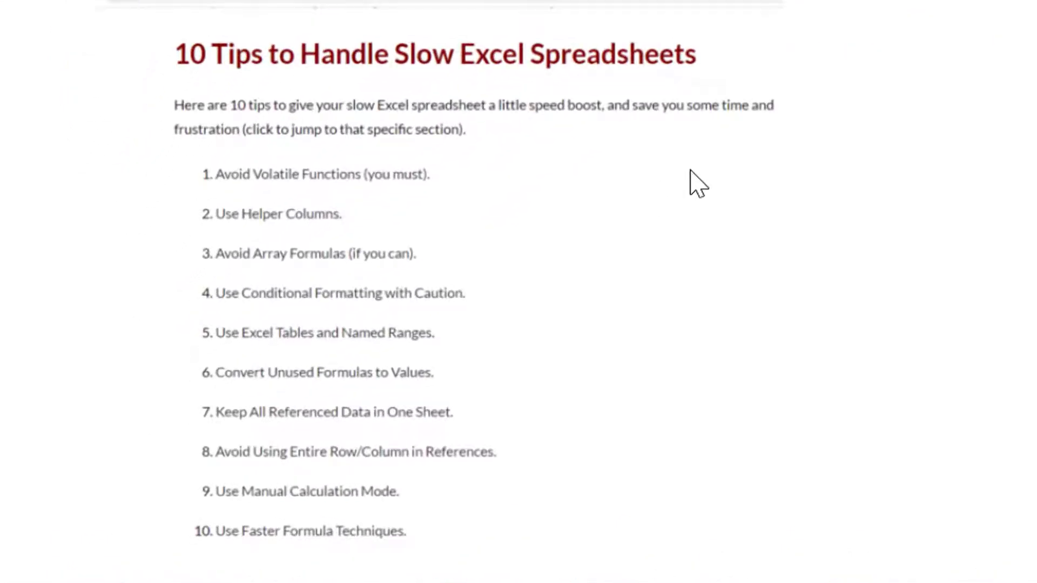
{"action": "scroll", "coordinate": [696, 184], "scroll_direction": "up", "scroll_amount": 3}
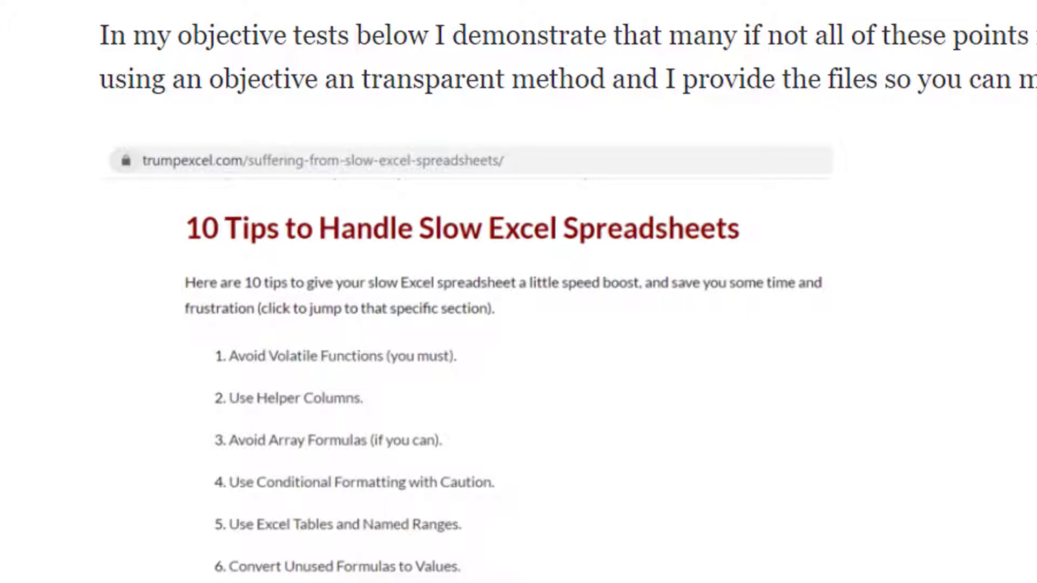
{"action": "scroll", "coordinate": [518, 324], "scroll_direction": "down", "scroll_amount": 1}
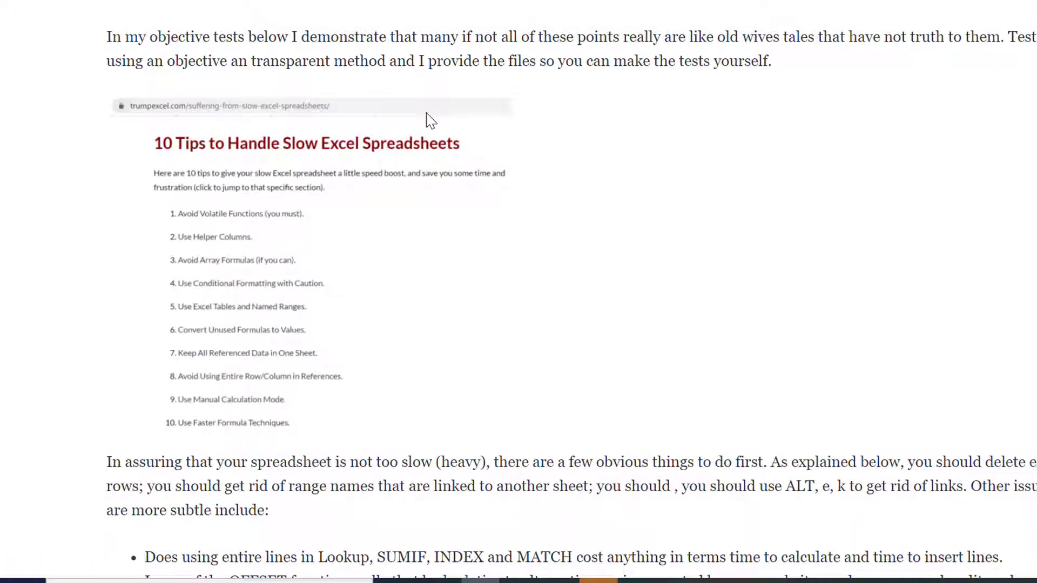
- Read the page's list of subtle heaviness issues and the process for testing calculation and row-insertion speed
{"action": "scroll", "coordinate": [430, 120], "scroll_direction": "down", "scroll_amount": 3}
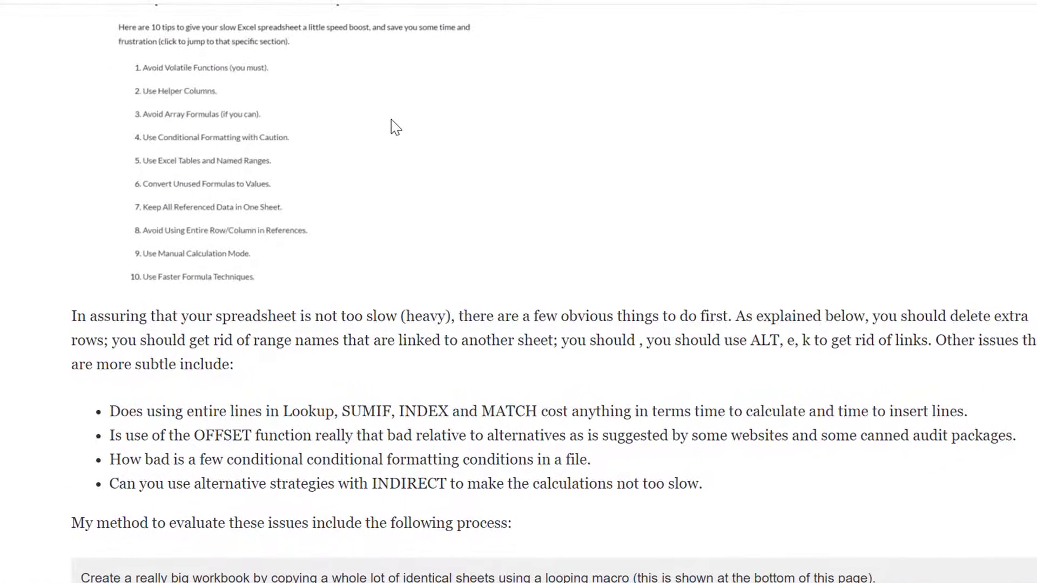
{"action": "scroll", "coordinate": [396, 127], "scroll_direction": "down", "scroll_amount": 1}
{"action": "scroll", "coordinate": [396, 127], "scroll_direction": "down", "scroll_amount": 3}
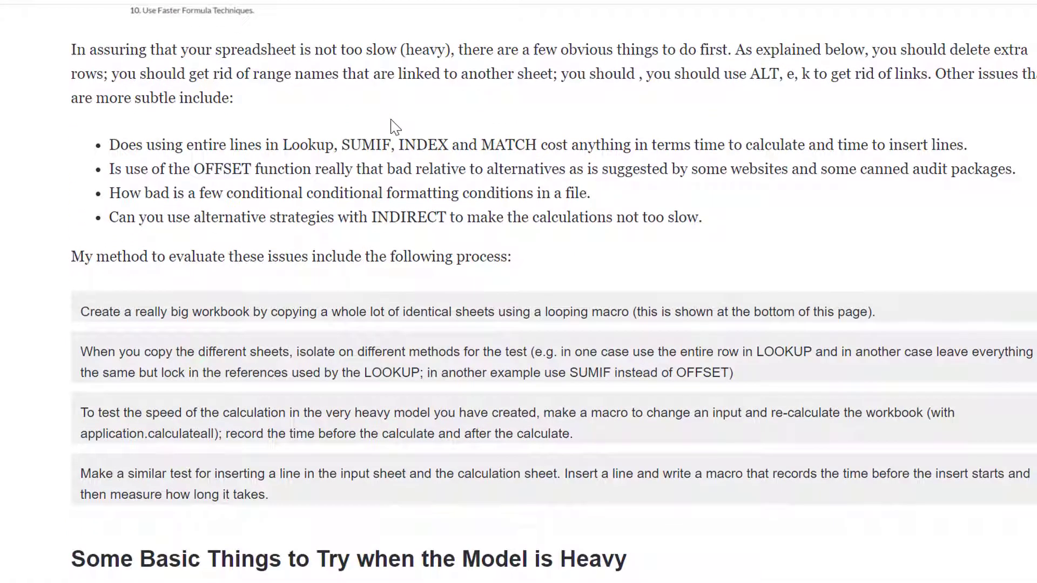
{"action": "scroll", "coordinate": [395, 127], "scroll_direction": "down", "scroll_amount": 1}
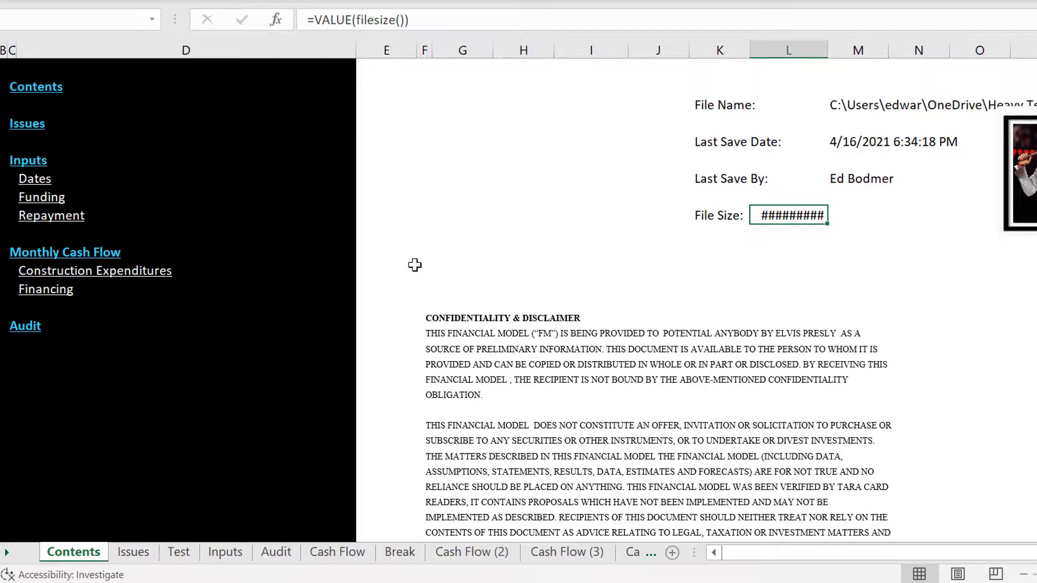
- Switch to the Heavy Test Sumif Test workbook in Excel and go from the Contents sheet to the Cash Flow sheet
{"action": "left_click", "coordinate": [412, 266]}
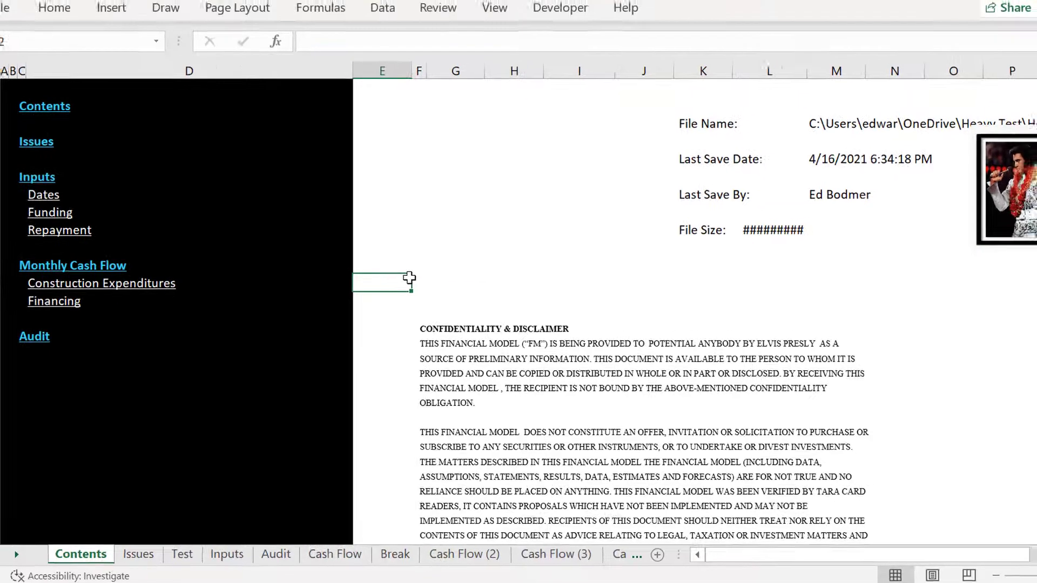
{"action": "key", "text": "ctrl+Page_Down"}
{"action": "key", "text": "ctrl+Page_Down"}
{"action": "key", "text": "ctrl+Page_Down"}
{"action": "key", "text": "ctrl+Page_Down"}
{"action": "key", "text": "ctrl+Page_Down"}
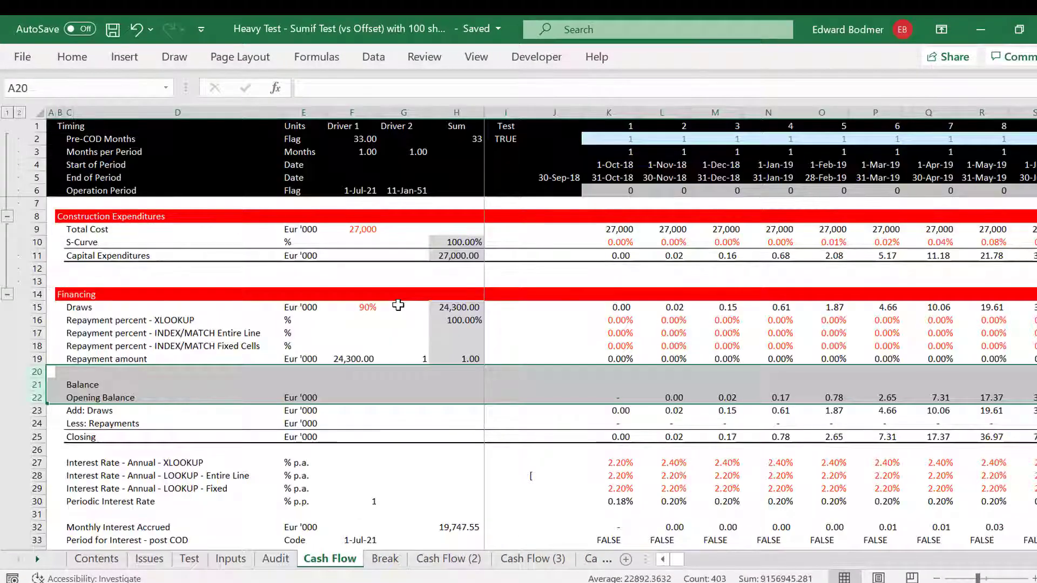
- Check how far the monthly timeline extends along the Repayment amount row, and return to the start of row 19
{"action": "key", "text": "Left"}
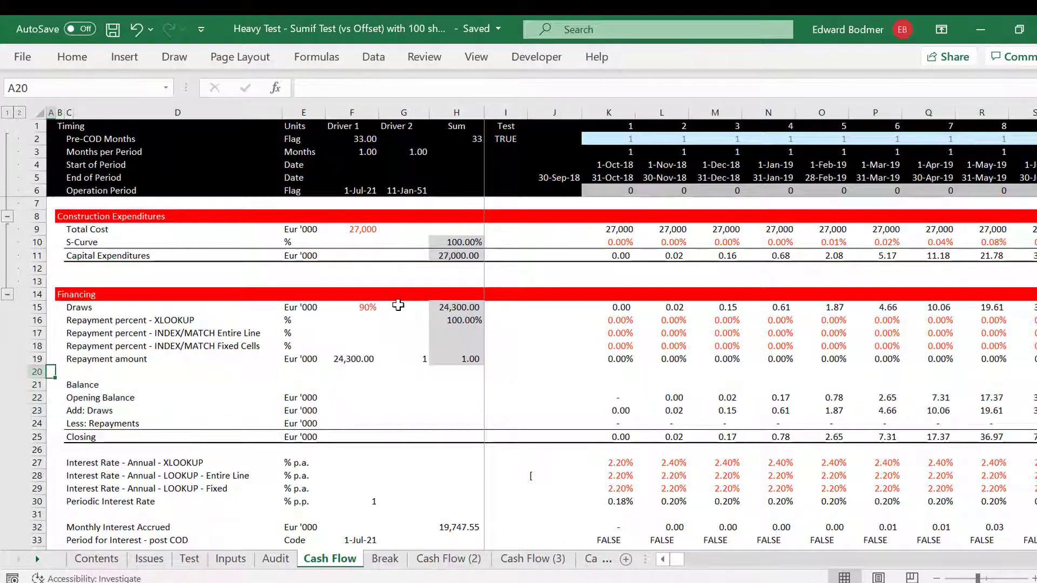
{"action": "key", "text": "ctrl+Down"}
{"action": "key", "text": "ctrl+Up"}
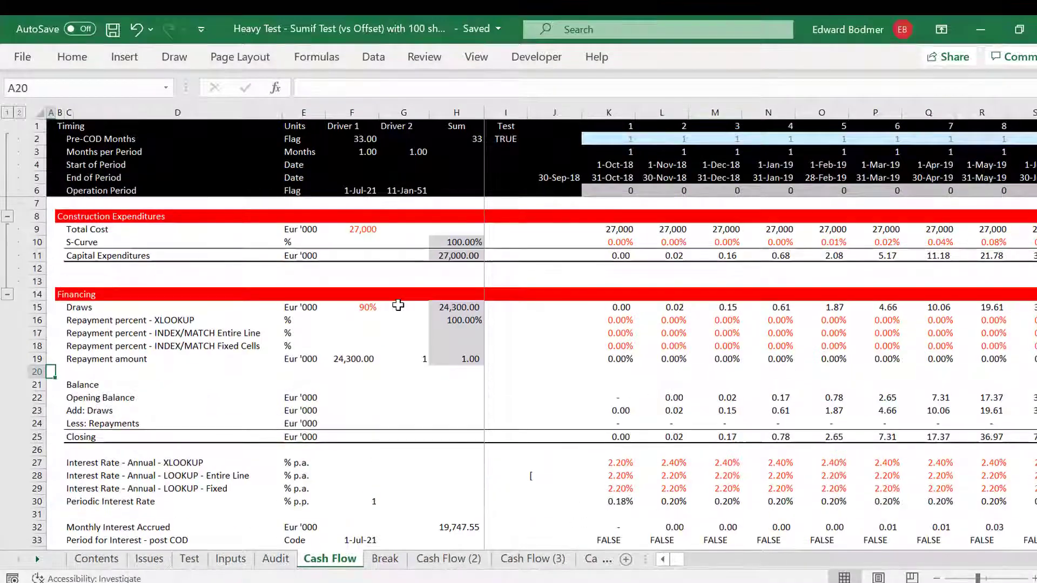
{"action": "key", "text": "Right"}
{"action": "key", "text": "Right"}
{"action": "key", "text": "Up"}
{"action": "key", "text": "ctrl+Right"}
{"action": "key", "text": "ctrl+Right"}
{"action": "key", "text": "ctrl+Right"}
{"action": "key", "text": "ctrl+Right"}
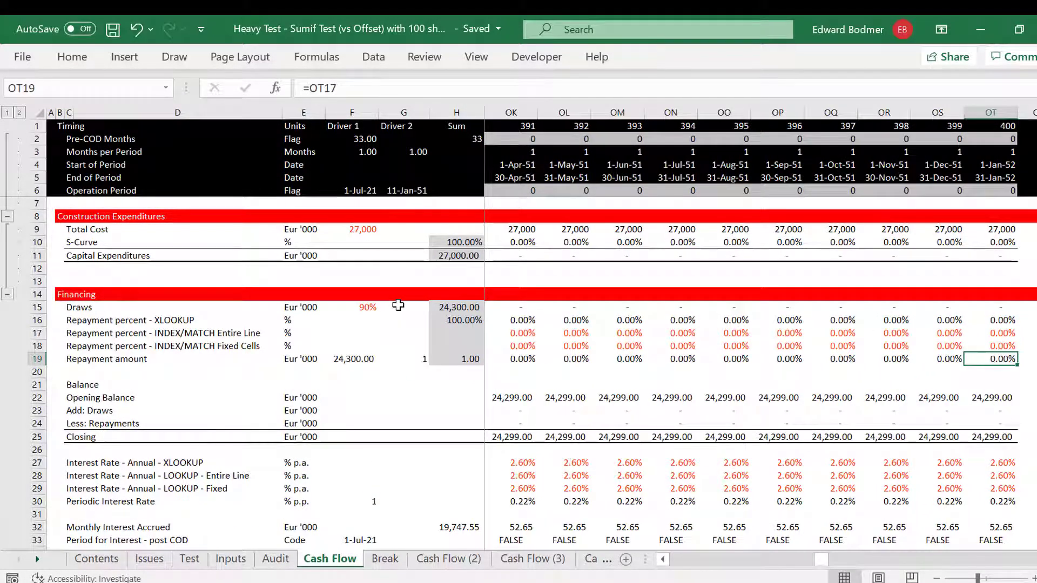
{"action": "key", "text": "ctrl+Left"}
{"action": "key", "text": "Left"}
{"action": "key", "text": "Home"}
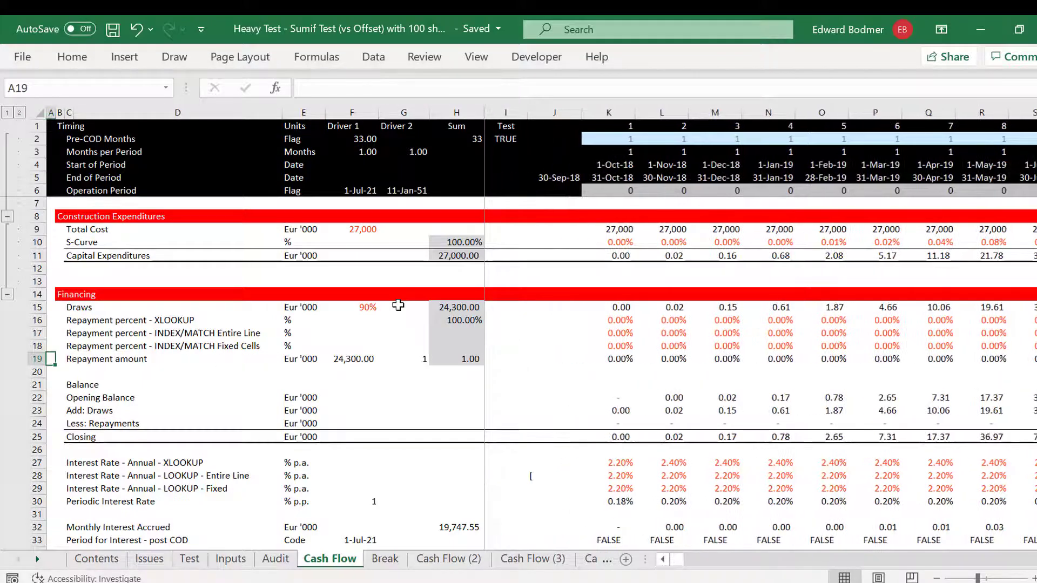
- Compare the first-period repayment percent formulas in K16 to K18: XLOOKUP, INDEX/MATCH on entire lines and INDEX/MATCH on fixed cells
{"action": "key", "text": "Up"}
{"action": "key", "text": "Up"}
{"action": "key", "text": "Right"}
{"action": "key", "text": "Right"}
{"action": "key", "text": "Right"}
{"action": "key", "text": "Right"}
{"action": "key", "text": "Right"}
{"action": "key", "text": "Right"}
{"action": "key", "text": "Right"}
{"action": "key", "text": "Right"}
{"action": "key", "text": "Right"}
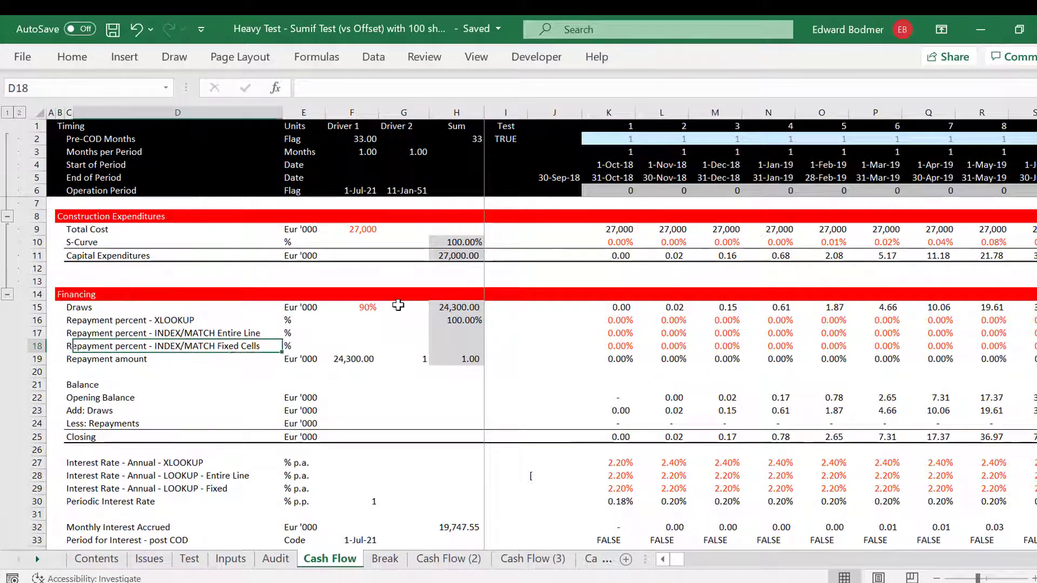
{"action": "key", "text": "Up"}
{"action": "key", "text": "Up"}
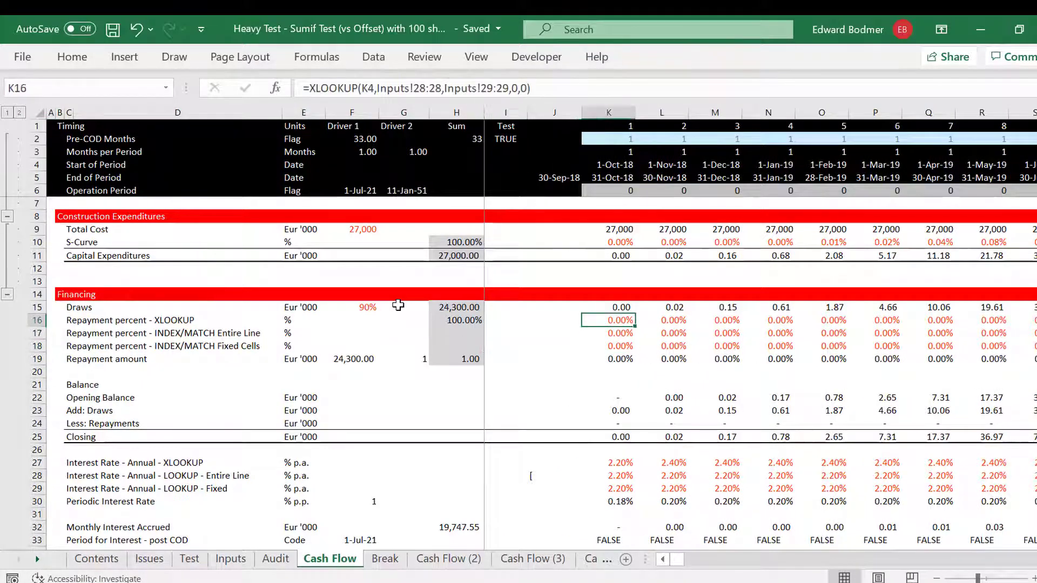
{"action": "key", "text": "Down"}
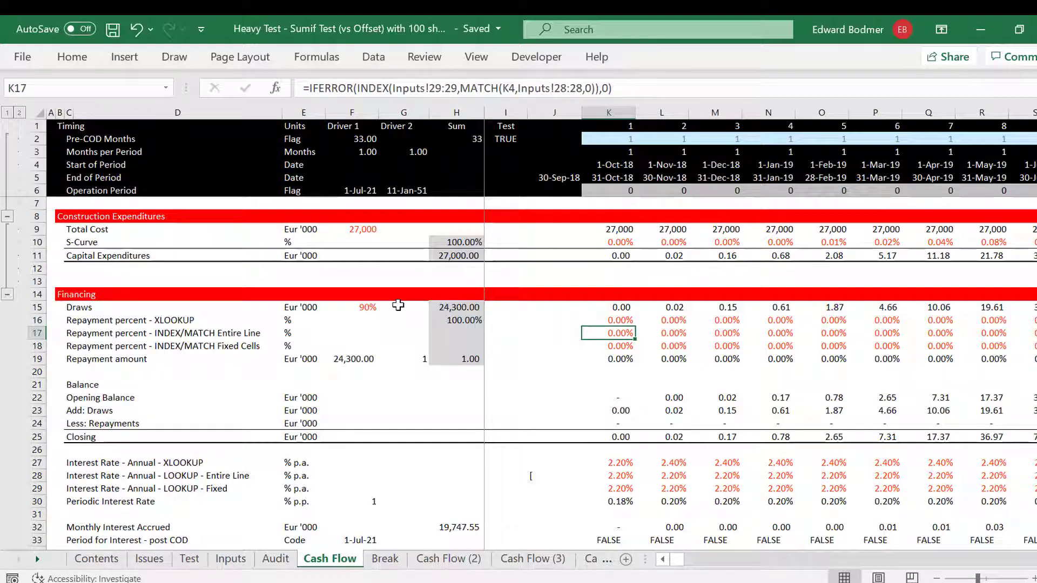
{"action": "key", "text": "Up"}
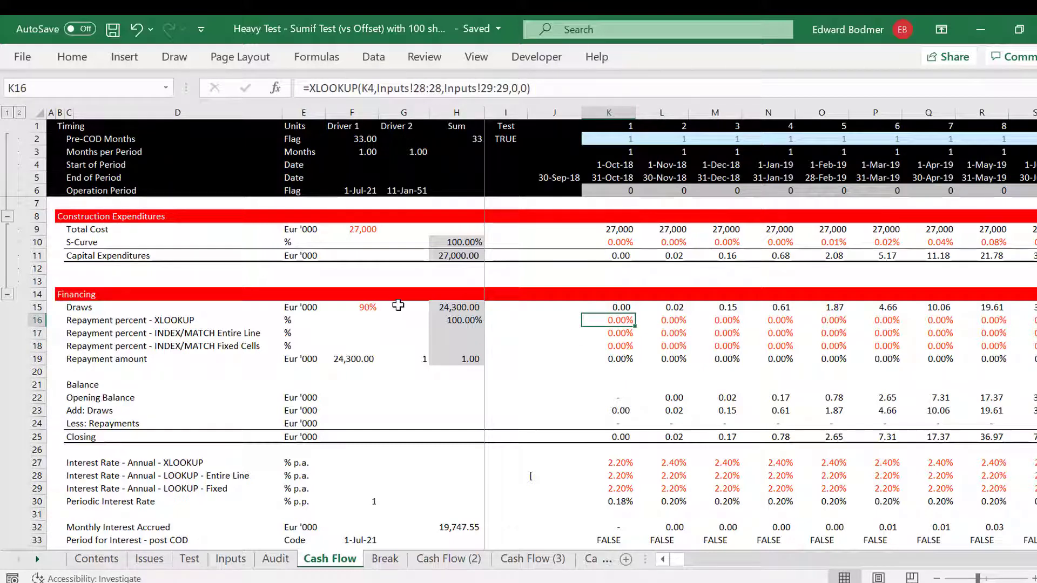
{"action": "key", "text": "Down"}
{"action": "key", "text": "Down"}
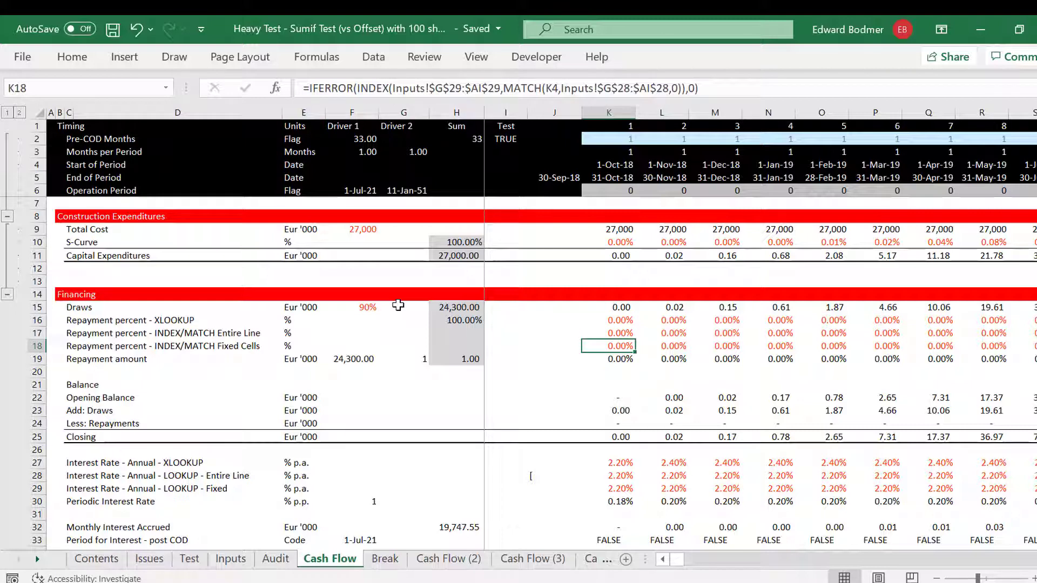
- Inspect the cell references in the entire-line formula in K17 and the fixed-cell formula in K18 without changing them
{"action": "key", "text": "Up"}
{"action": "key", "text": "F2"}
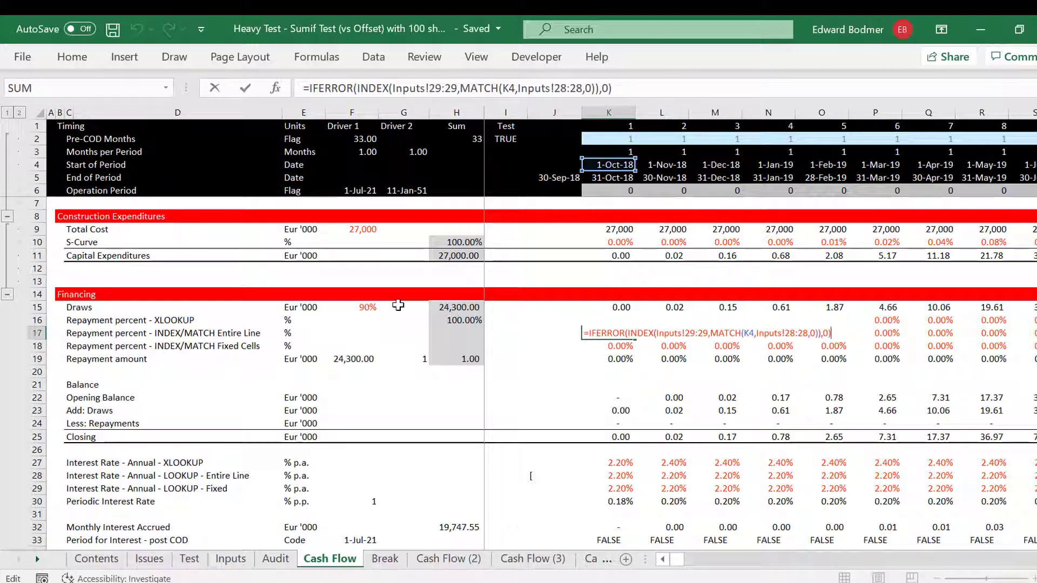
{"action": "key", "text": "Return"}
{"action": "key", "text": "F2"}
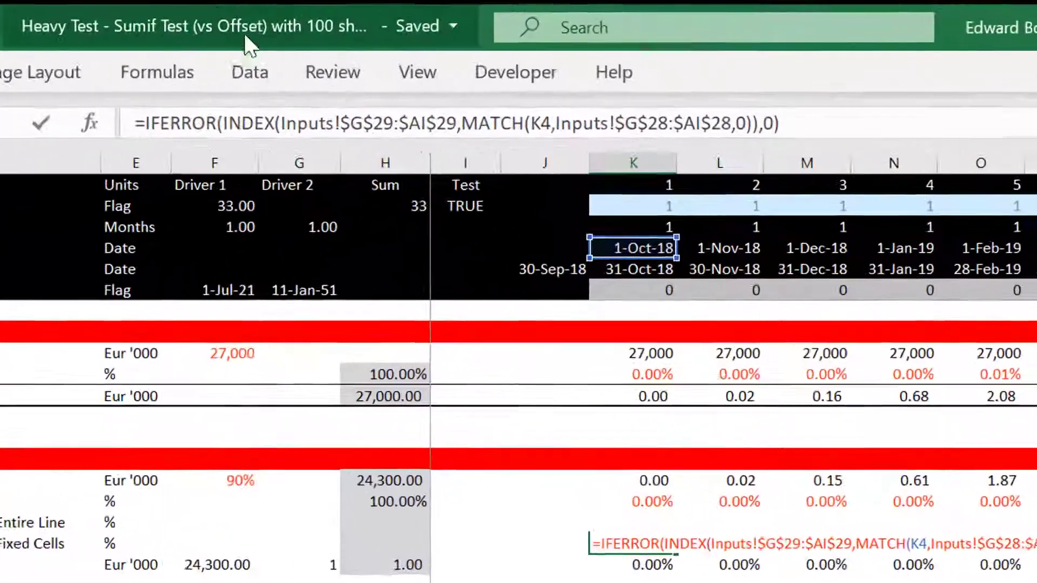
{"action": "key", "text": "Escape"}
- View the debt repayment data on the Inputs sheet that the lookup formulas reference, and return to the Cash Flow sheet
{"action": "key", "text": "ctrl+Page_Up"}
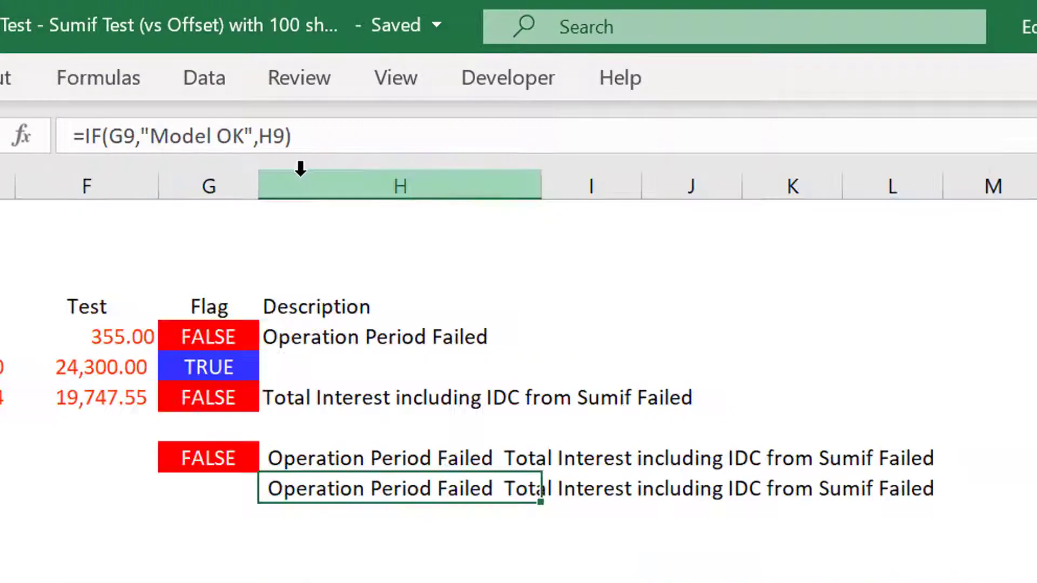
{"action": "key", "text": "ctrl+Page_Up"}
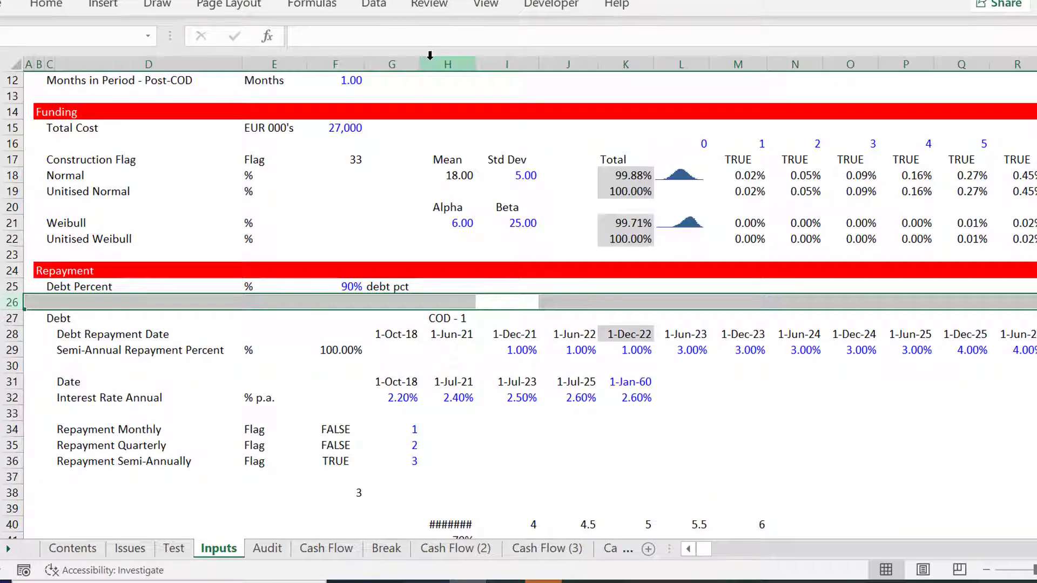
{"action": "key", "text": "ctrl+Page_Down"}
{"action": "key", "text": "ctrl+Page_Down"}
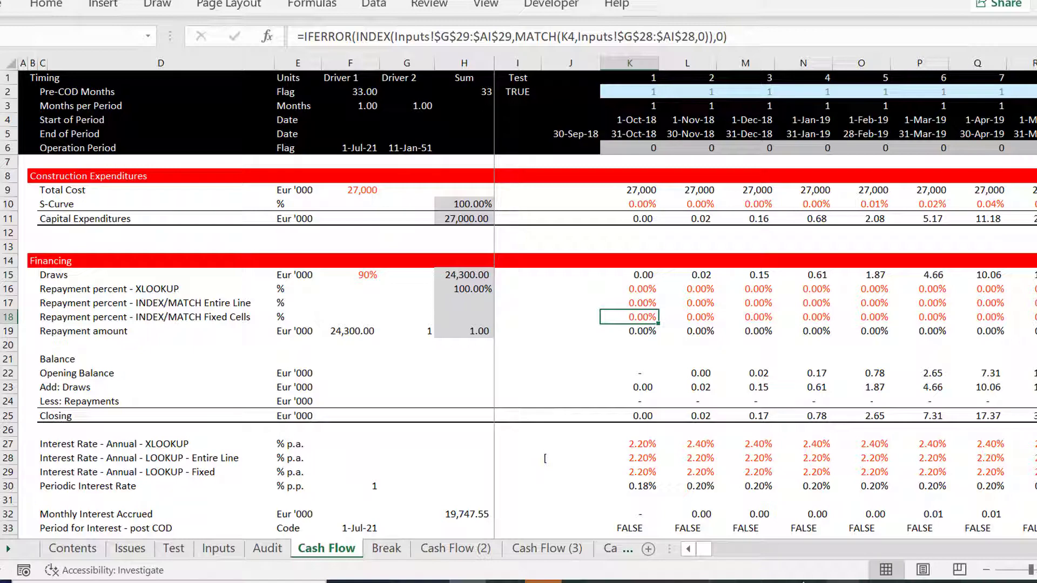
- Check the test process on the Heavy Financial Models web page and return to the Closing balance row in the workbook
{"action": "left_click", "coordinate": [432, 582]}
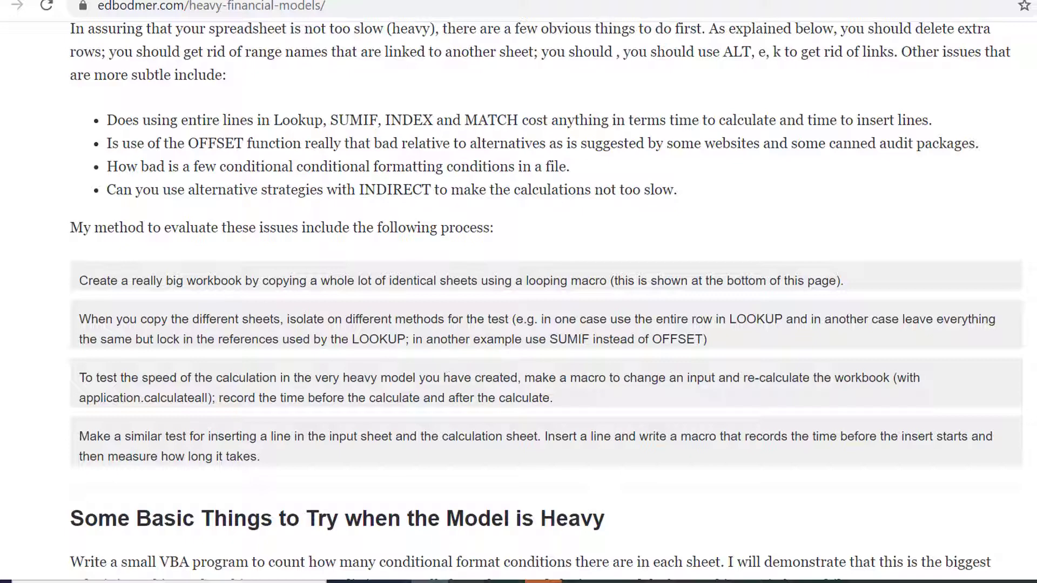
{"action": "key", "text": "alt+Tab"}
{"action": "left_click", "coordinate": [701, 415]}
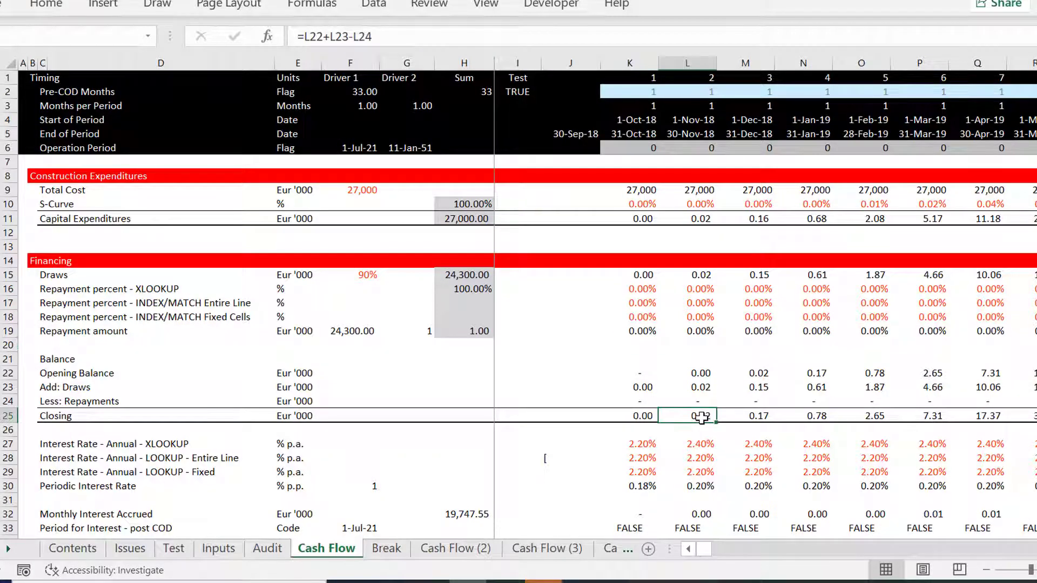
- Examine the Cash Flow sheet's interest, offset counter and Sumif Interest rows down to the SUM OFFSET METHOD heading
{"action": "scroll", "coordinate": [701, 416], "scroll_direction": "down", "scroll_amount": 9}
{"action": "left_click", "coordinate": [701, 416]}
{"action": "key", "text": "Up"}
{"action": "key", "text": "Up"}
{"action": "key", "text": "Up"}
{"action": "key", "text": "Up"}
{"action": "key", "text": "Up"}
{"action": "key", "text": "Up"}
{"action": "key", "text": "Up"}
{"action": "key", "text": "Up"}
{"action": "key", "text": "Up"}
{"action": "key", "text": "Up"}
{"action": "key", "text": "Up"}
{"action": "key", "text": "Up"}
{"action": "key", "text": "Up"}
{"action": "key", "text": "Up"}
{"action": "key", "text": "Up"}
{"action": "key", "text": "Up"}
{"action": "key", "text": "Up"}
{"action": "key", "text": "Up"}
{"action": "key", "text": "Up"}
{"action": "key", "text": "Up"}
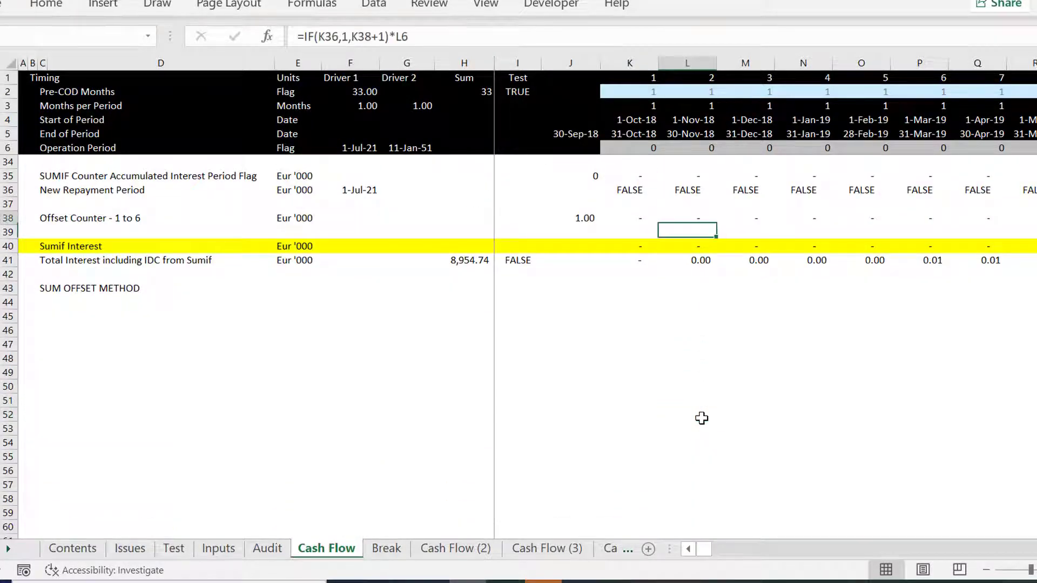
{"action": "key", "text": "Down"}
{"action": "key", "text": "Down"}
{"action": "key", "text": "Down"}
{"action": "key", "text": "Down"}
{"action": "key", "text": "Down"}
{"action": "key", "text": "Down"}
{"action": "key", "text": "Down"}
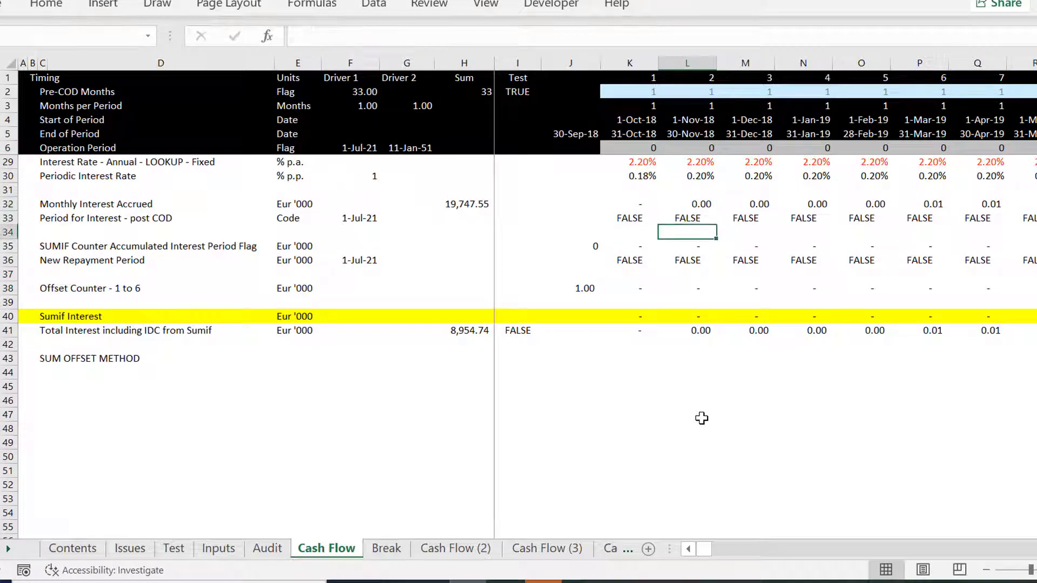
{"action": "key", "text": "Down"}
{"action": "key", "text": "Down"}
{"action": "key", "text": "Down"}
{"action": "key", "text": "Down"}
{"action": "key", "text": "Down"}
{"action": "key", "text": "Down"}
{"action": "key", "text": "Down"}
{"action": "key", "text": "Down"}
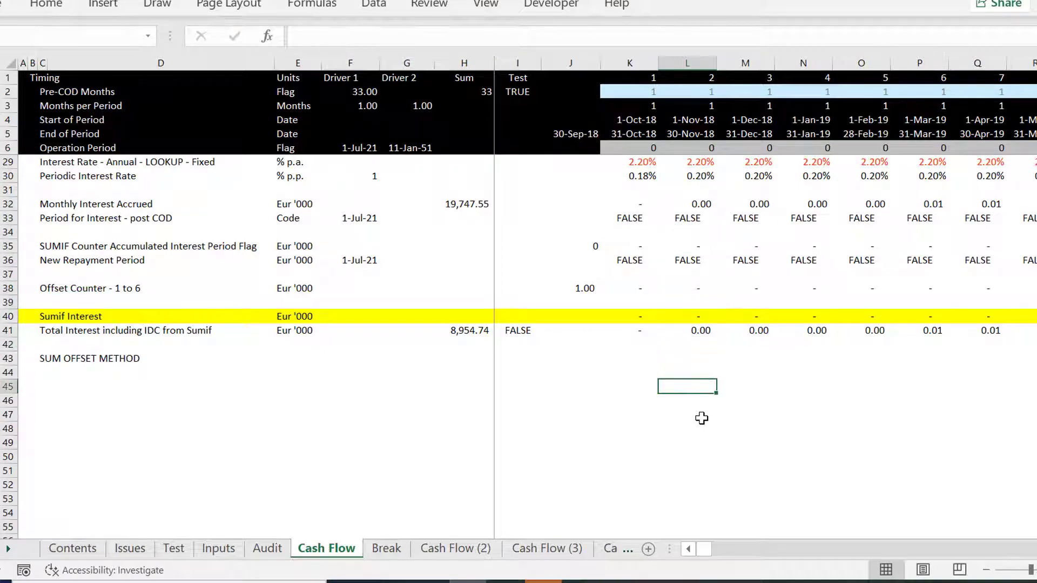
{"action": "key", "text": "Page_Up"}
{"action": "scroll", "coordinate": [701, 419], "scroll_direction": "up", "scroll_amount": 1}
{"action": "scroll", "coordinate": [701, 418], "scroll_direction": "down", "scroll_amount": 9}
{"action": "scroll", "coordinate": [701, 419], "scroll_direction": "up", "scroll_amount": 9}
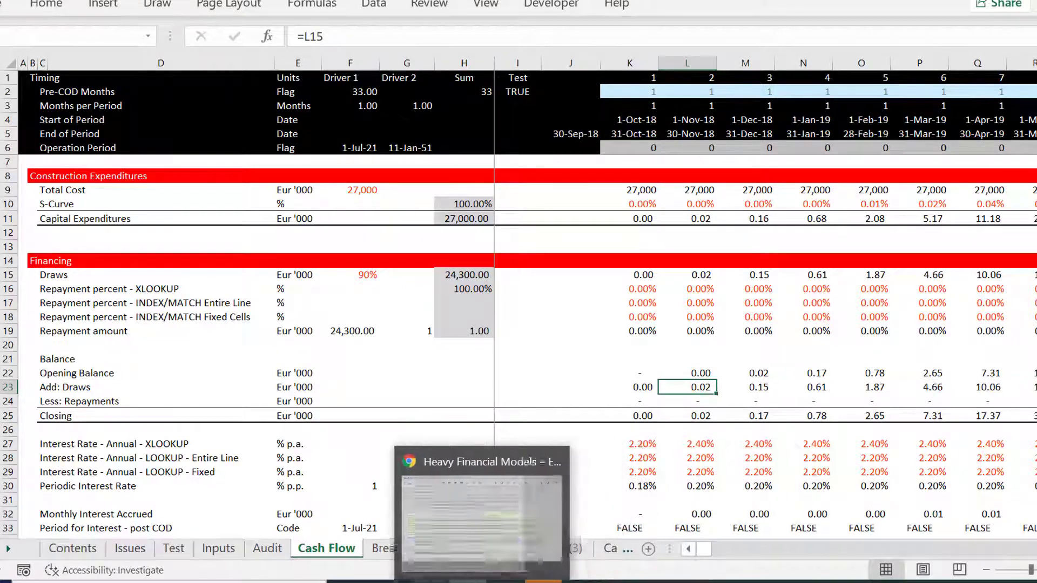
- Switch to the Heavy Financial Models web page and reread it from the top to the objective tests section
{"action": "left_click", "coordinate": [487, 580]}
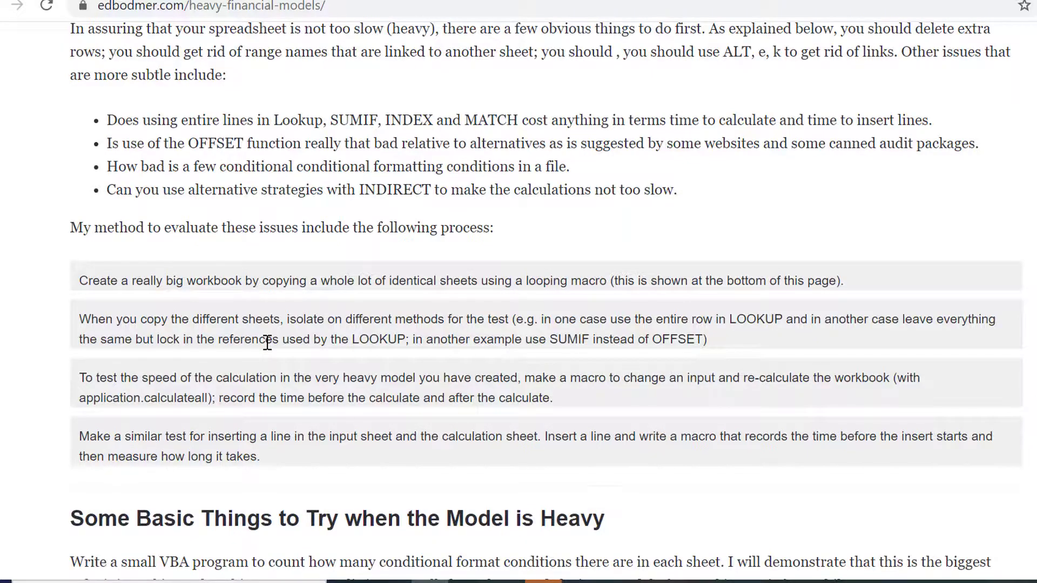
{"action": "scroll", "coordinate": [267, 343], "scroll_direction": "up", "scroll_amount": 20}
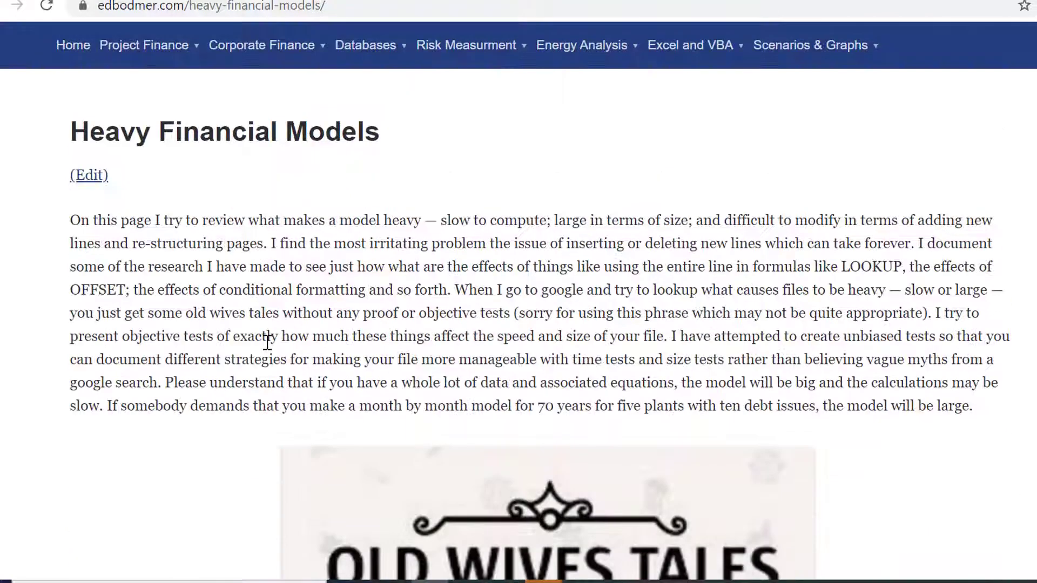
{"action": "scroll", "coordinate": [267, 343], "scroll_direction": "down", "scroll_amount": 3}
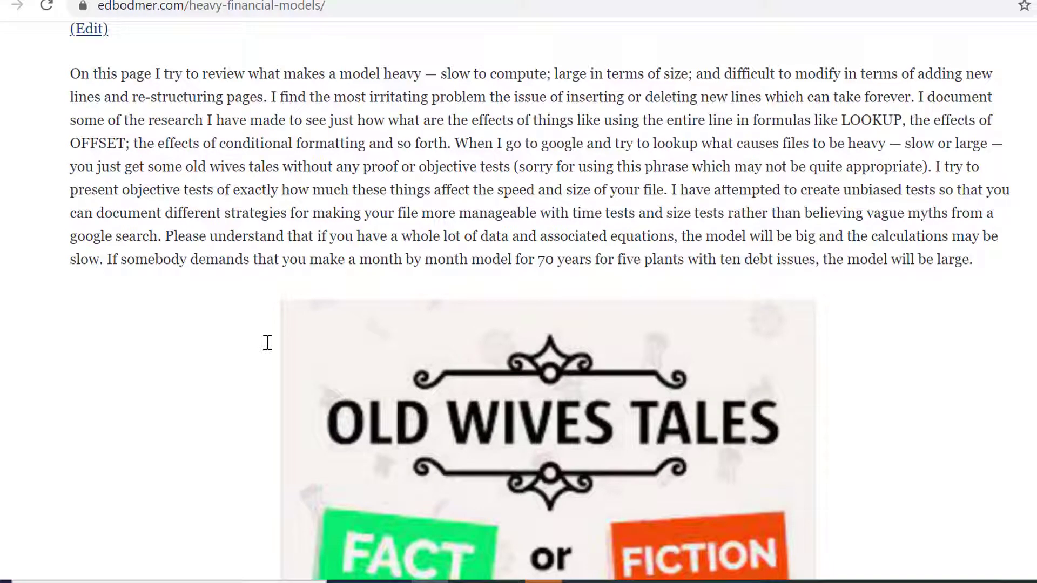
{"action": "scroll", "coordinate": [268, 343], "scroll_direction": "down", "scroll_amount": 10}
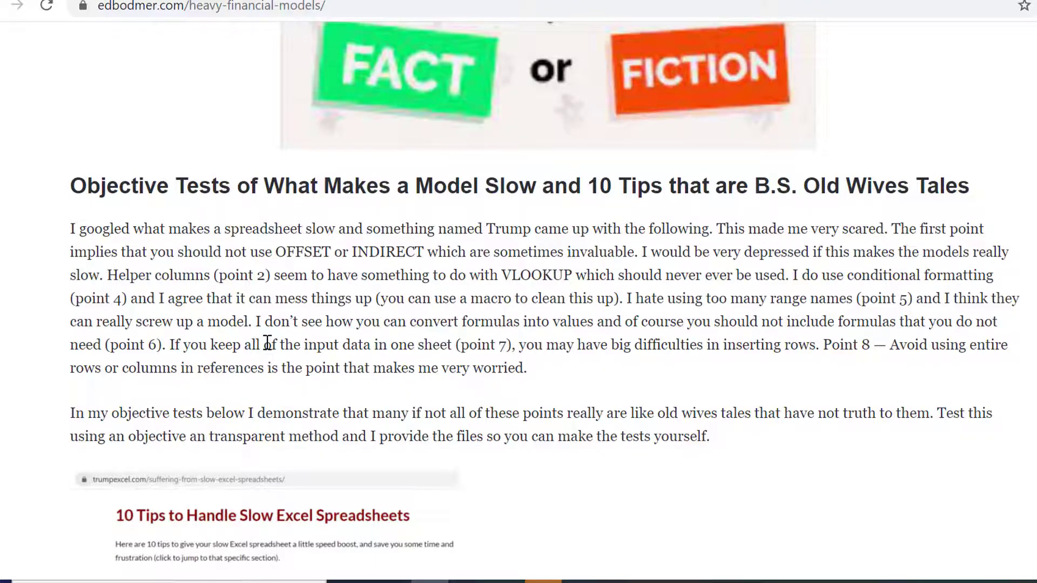
- Reread the Heavy Financial Models page from its introduction through the list of 10 tips for slow spreadsheets
{"action": "scroll", "coordinate": [267, 343], "scroll_direction": "up", "scroll_amount": 10}
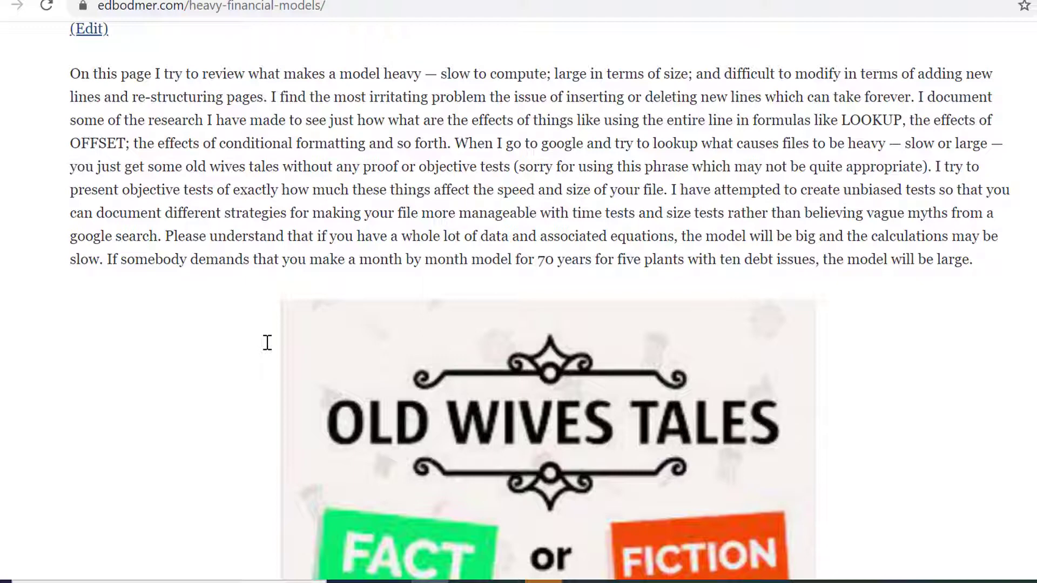
{"action": "scroll", "coordinate": [268, 343], "scroll_direction": "down", "scroll_amount": 2}
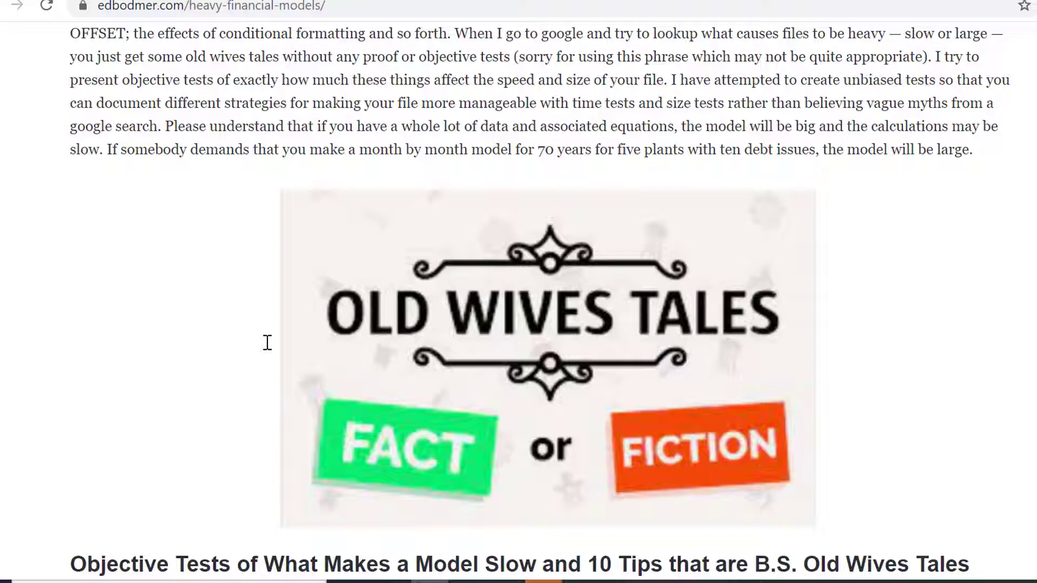
{"action": "scroll", "coordinate": [267, 342], "scroll_direction": "down", "scroll_amount": 9}
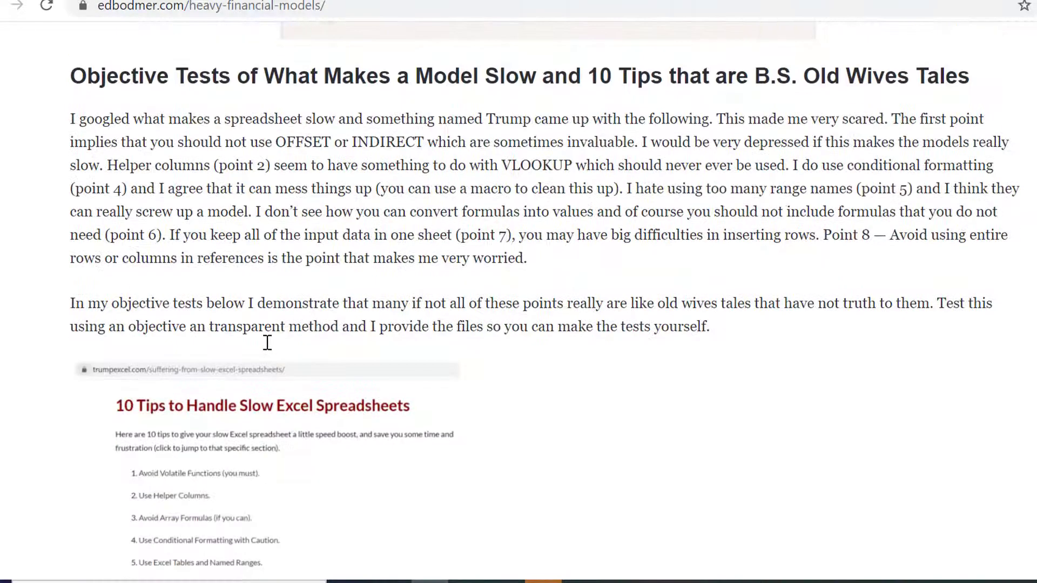
{"action": "scroll", "coordinate": [267, 343], "scroll_direction": "down", "scroll_amount": 6}
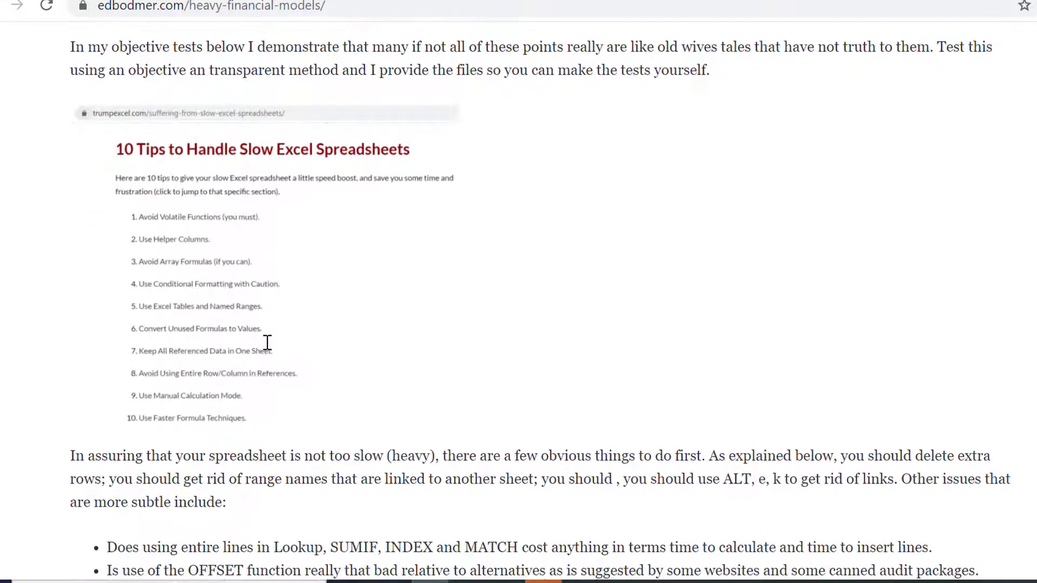
{"action": "scroll", "coordinate": [268, 343], "scroll_direction": "down", "scroll_amount": 3}
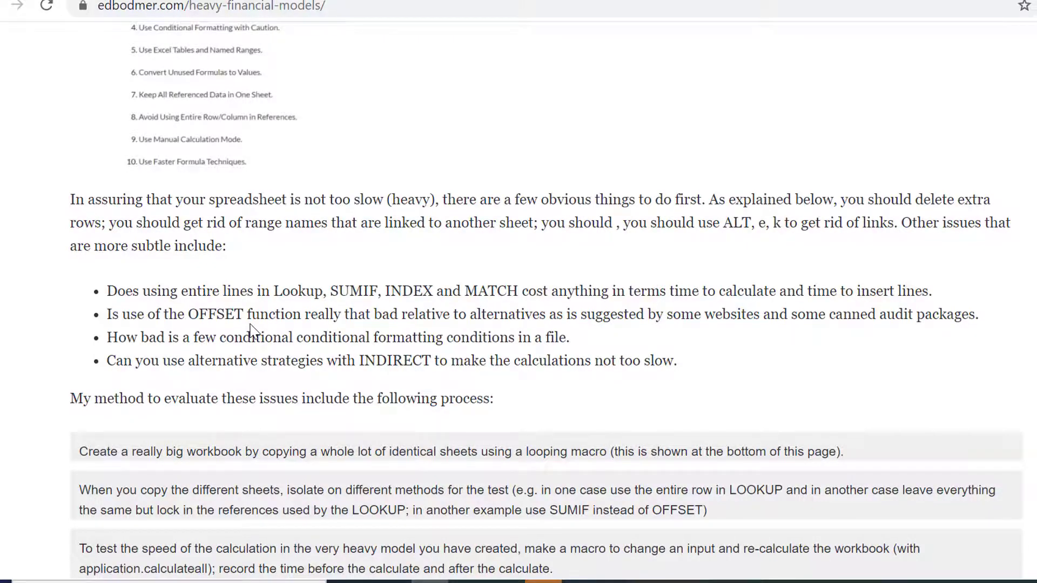
- Read the basic things to try when a model is heavy and the section on testing entire-line references
{"action": "scroll", "coordinate": [252, 330], "scroll_direction": "down", "scroll_amount": 9}
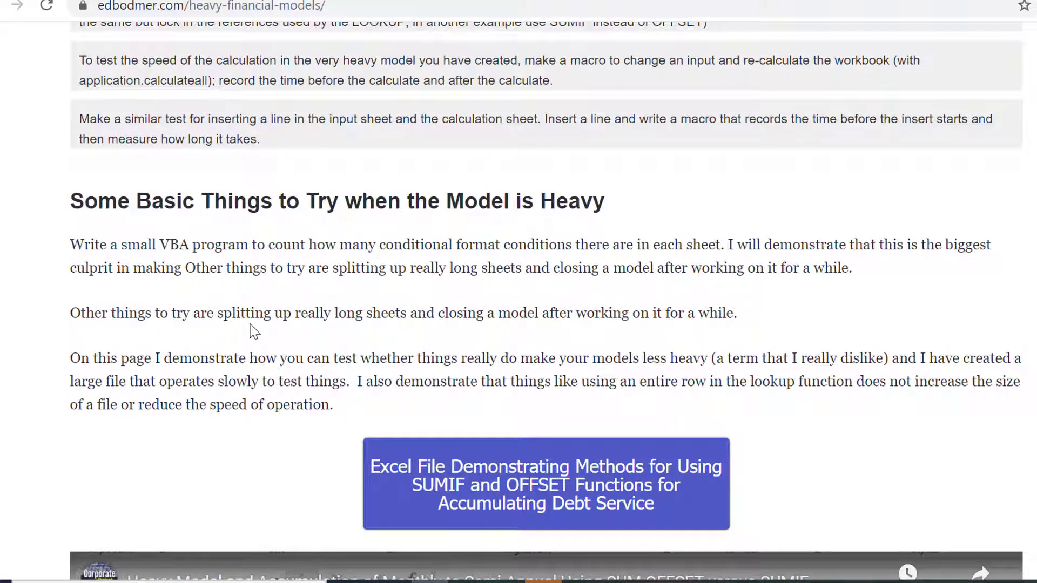
{"action": "scroll", "coordinate": [252, 331], "scroll_direction": "up", "scroll_amount": 1}
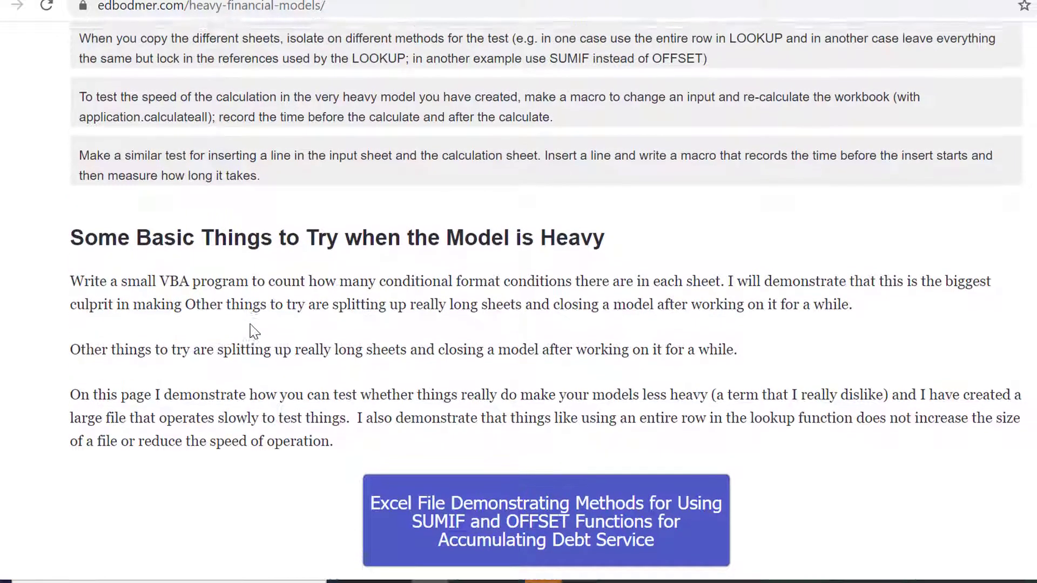
{"action": "scroll", "coordinate": [252, 331], "scroll_direction": "down", "scroll_amount": 2}
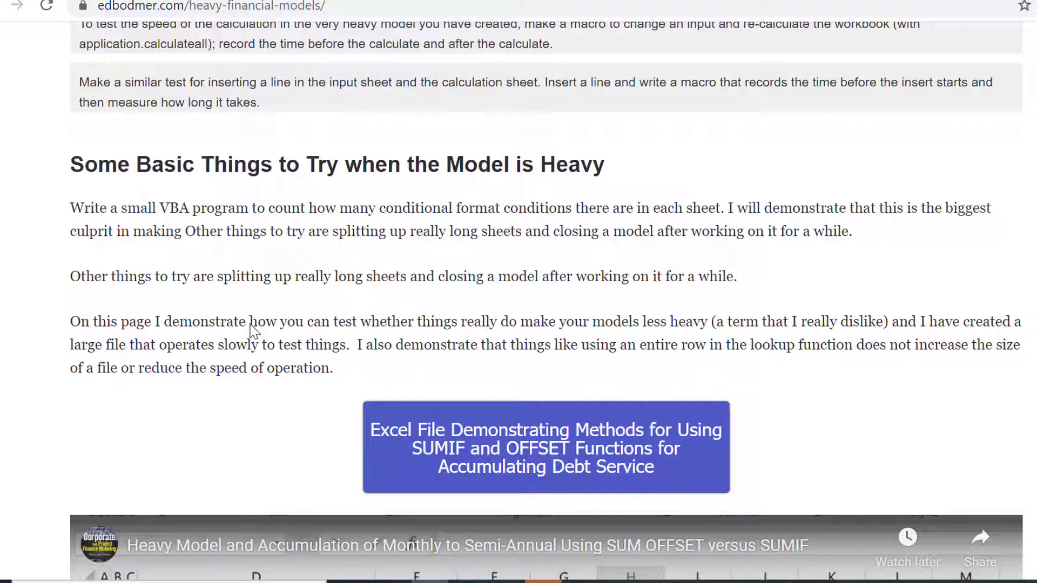
{"action": "key", "text": "Page_Down"}
{"action": "key", "text": "Page_Down"}
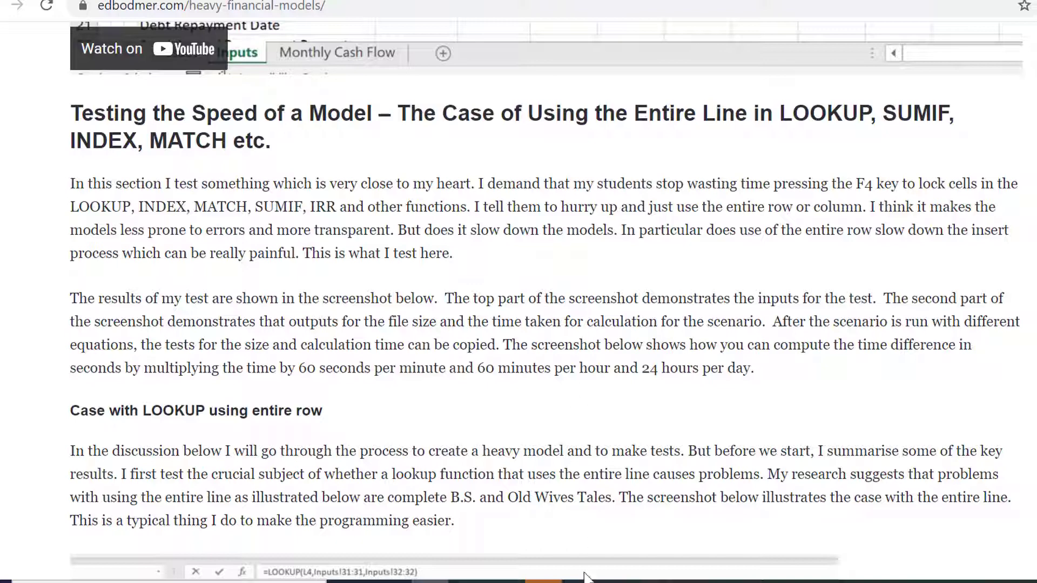
- Switch to the Excel workbook and examine the first-period formulas on the Cash Flow sheet, from Draws down to the offset counter rows
{"action": "left_click", "coordinate": [467, 582]}
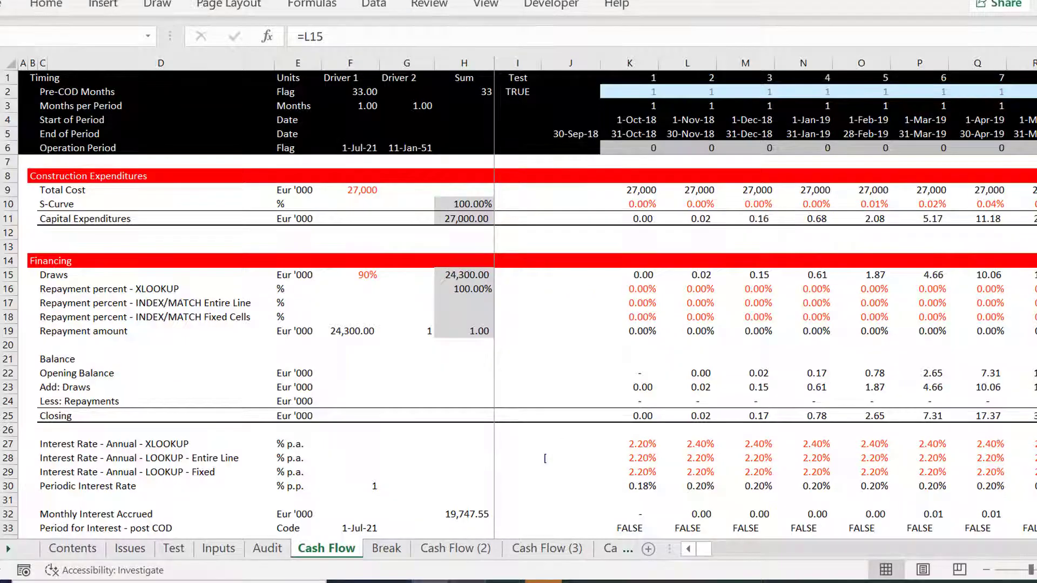
{"action": "left_click", "coordinate": [611, 276]}
{"action": "key", "text": "Down"}
{"action": "key", "text": "Down"}
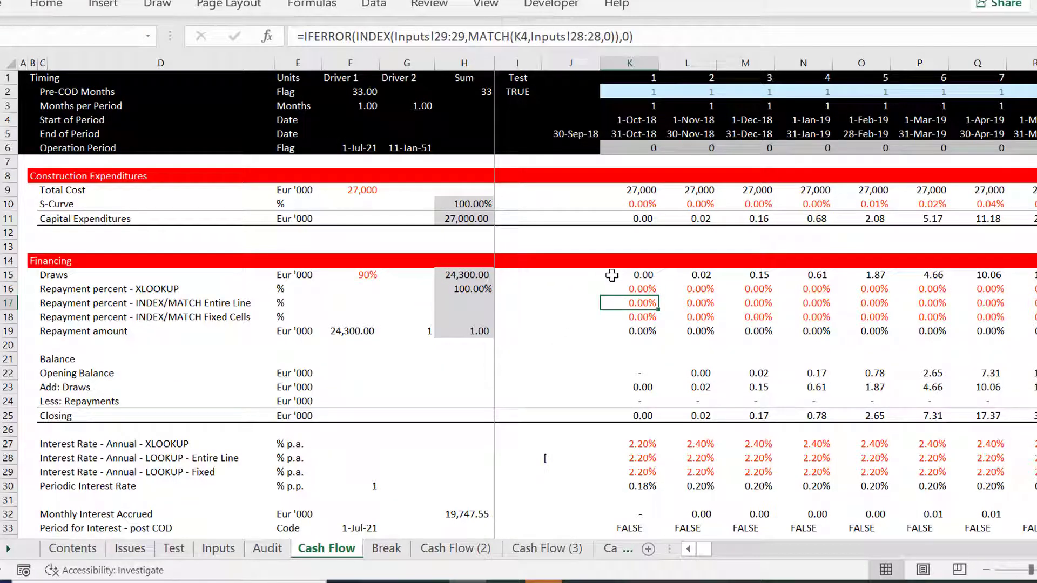
{"action": "key", "text": "Down"}
{"action": "key", "text": "Down"}
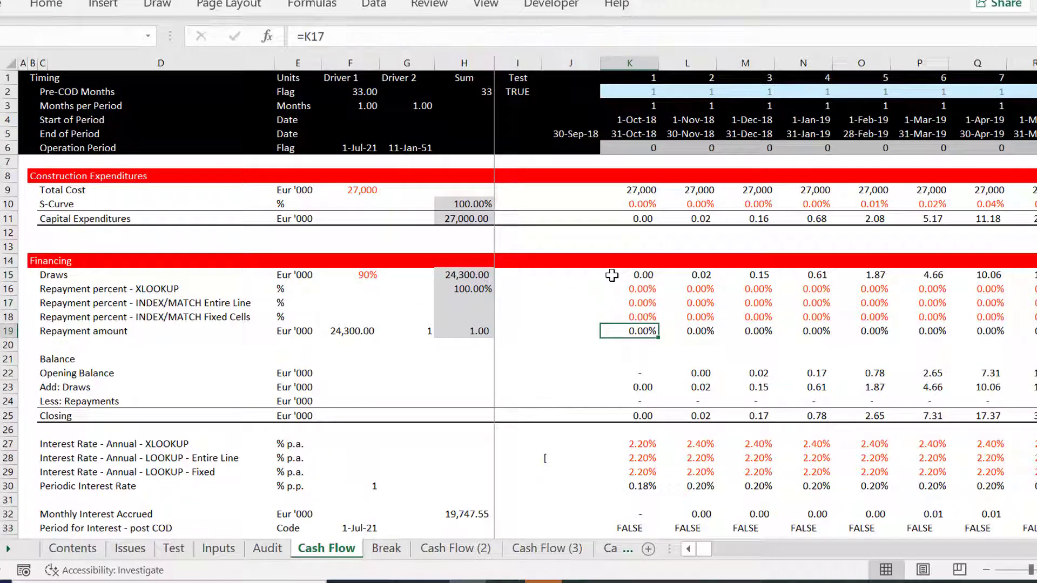
{"action": "key", "text": "Down"}
{"action": "key", "text": "Down"}
{"action": "key", "text": "Down"}
{"action": "key", "text": "Down"}
{"action": "key", "text": "Down"}
{"action": "key", "text": "Down"}
{"action": "key", "text": "Down"}
{"action": "key", "text": "Down"}
{"action": "key", "text": "Down"}
{"action": "key", "text": "Down"}
{"action": "key", "text": "Down"}
{"action": "key", "text": "Down"}
{"action": "key", "text": "Down"}
{"action": "key", "text": "Down"}
{"action": "key", "text": "Down"}
{"action": "key", "text": "Down"}
{"action": "key", "text": "Down"}
{"action": "key", "text": "Down"}
{"action": "key", "text": "Down"}
{"action": "key", "text": "Down"}
{"action": "key", "text": "Down"}
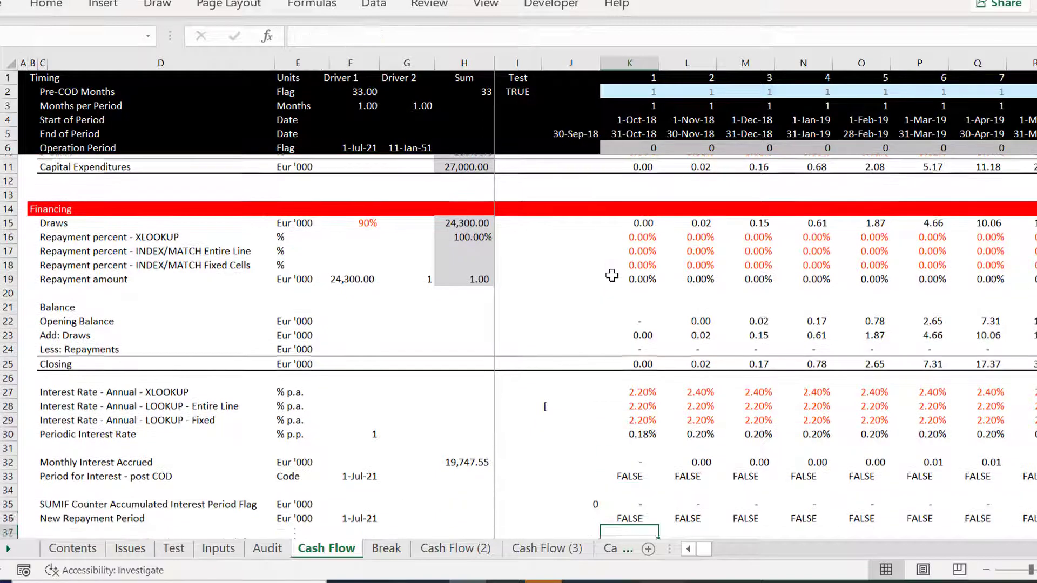
- Start a new LOOKUP formula in K28, the entire-line interest rate row, with the period start date in K4 as lookup value
{"action": "key", "text": "Up"}
{"action": "key", "text": "Up"}
{"action": "key", "text": "Up"}
{"action": "key", "text": "Up"}
{"action": "key", "text": "Up"}
{"action": "key", "text": "Up"}
{"action": "key", "text": "Up"}
{"action": "key", "text": "Up"}
{"action": "key", "text": "Up"}
{"action": "key", "text": "Up"}
{"action": "key", "text": "Up"}
{"action": "key", "text": "Up"}
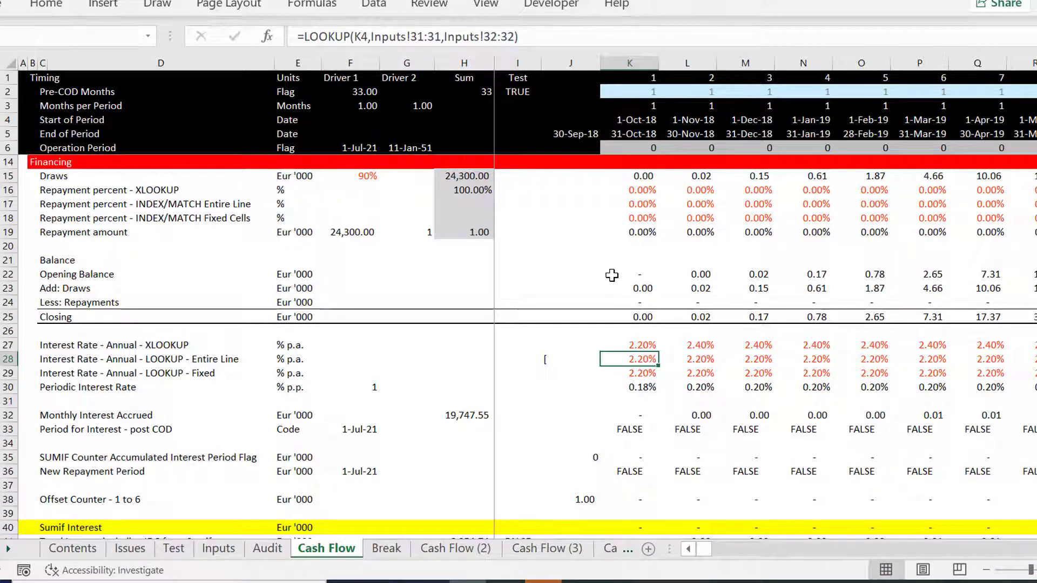
{"action": "type", "text": "=loo"}
{"action": "key", "text": "Tab"}
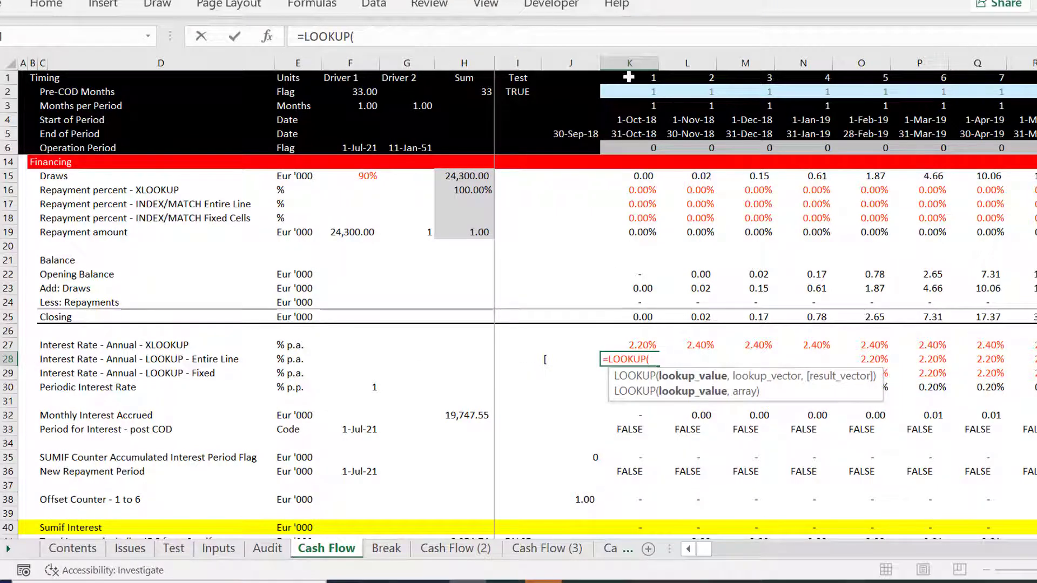
{"action": "left_click", "coordinate": [643, 114]}
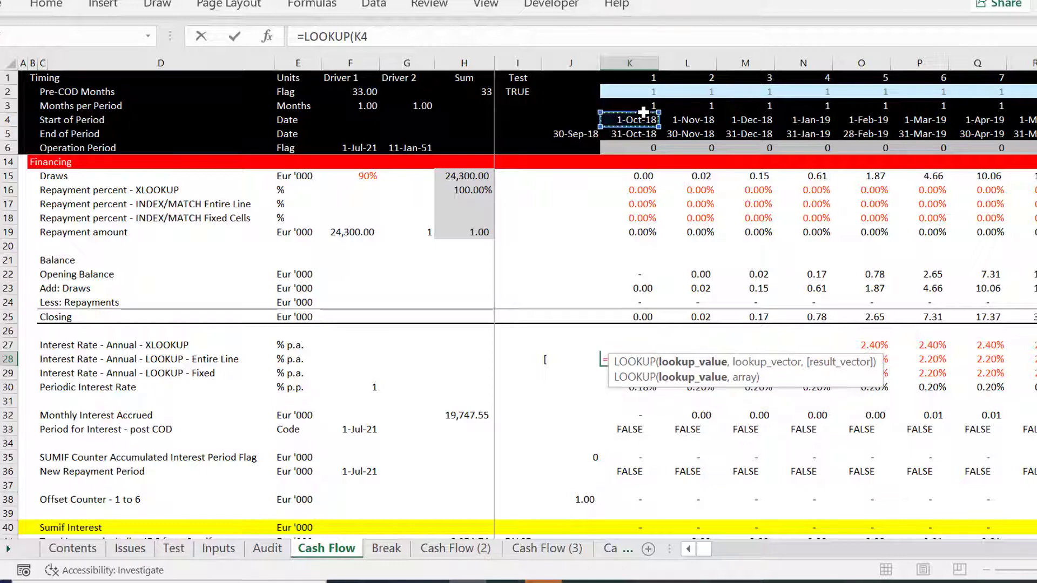
{"action": "type", "text": ","}
- Complete the K28 LOOKUP with entire rows Inputs!31:31 as lookup vector and Inputs!32:32 as result vector
{"action": "key", "text": "ctrl+Page_Up"}
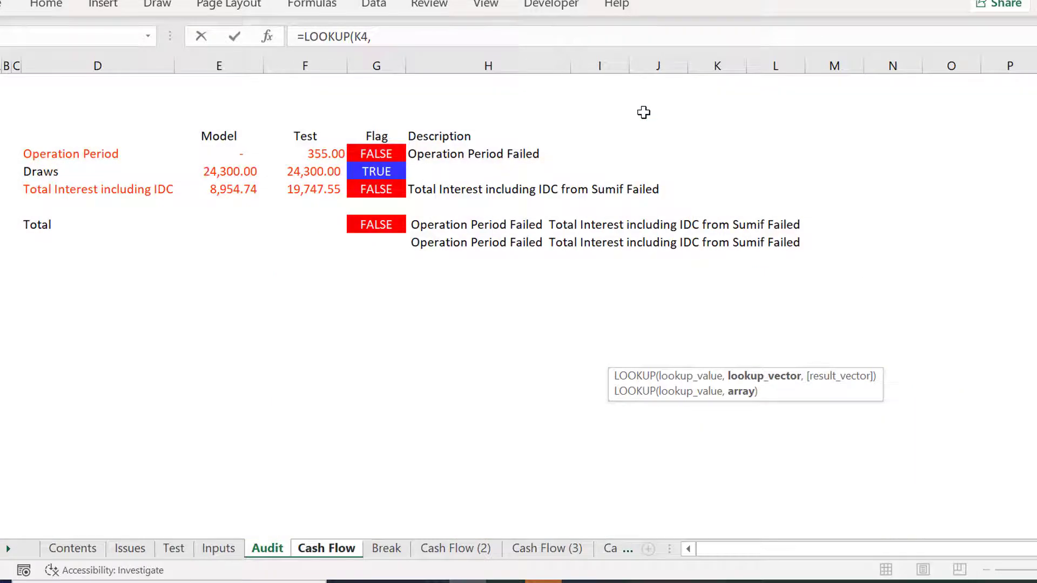
{"action": "key", "text": "ctrl+Page_Up"}
{"action": "key", "text": "ctrl+Page_Up"}
{"action": "key", "text": "ctrl+Page_Down"}
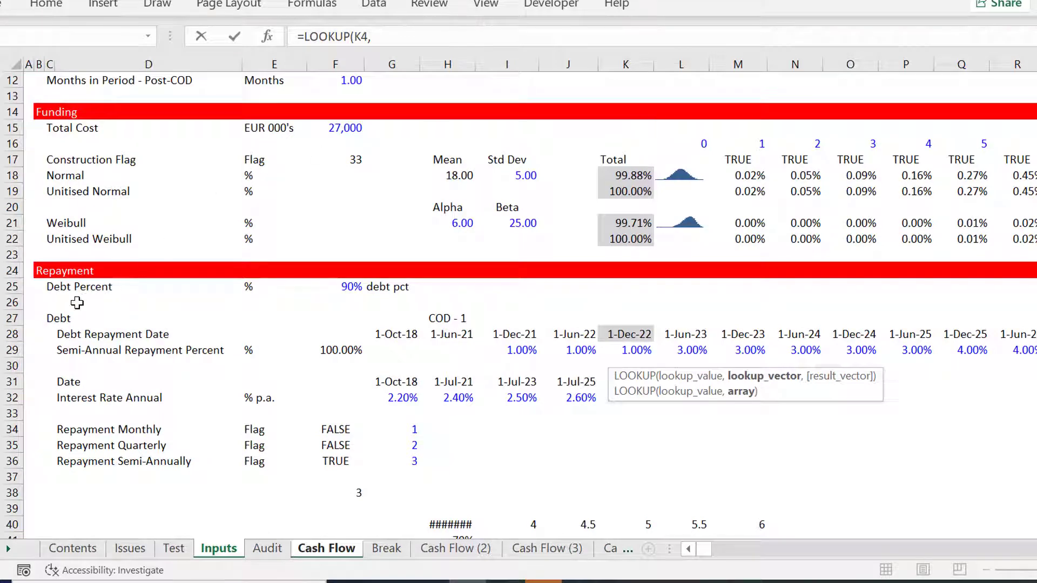
{"action": "key", "text": "ctrl+Down"}
{"action": "key", "text": "ctrl+Up"}
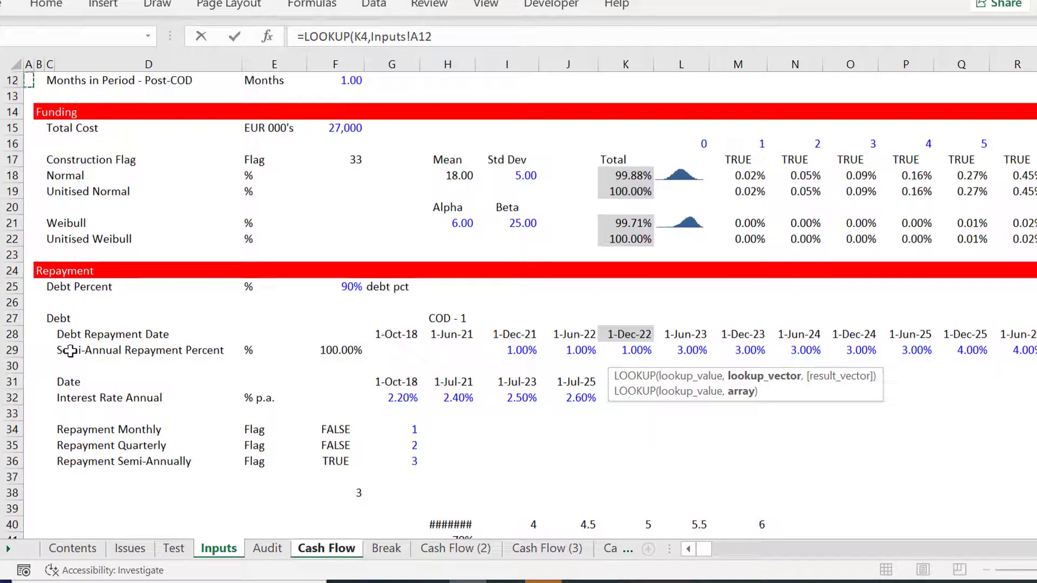
{"action": "left_click", "coordinate": [13, 382]}
{"action": "type", "text": ","}
{"action": "left_click", "coordinate": [14, 398]}
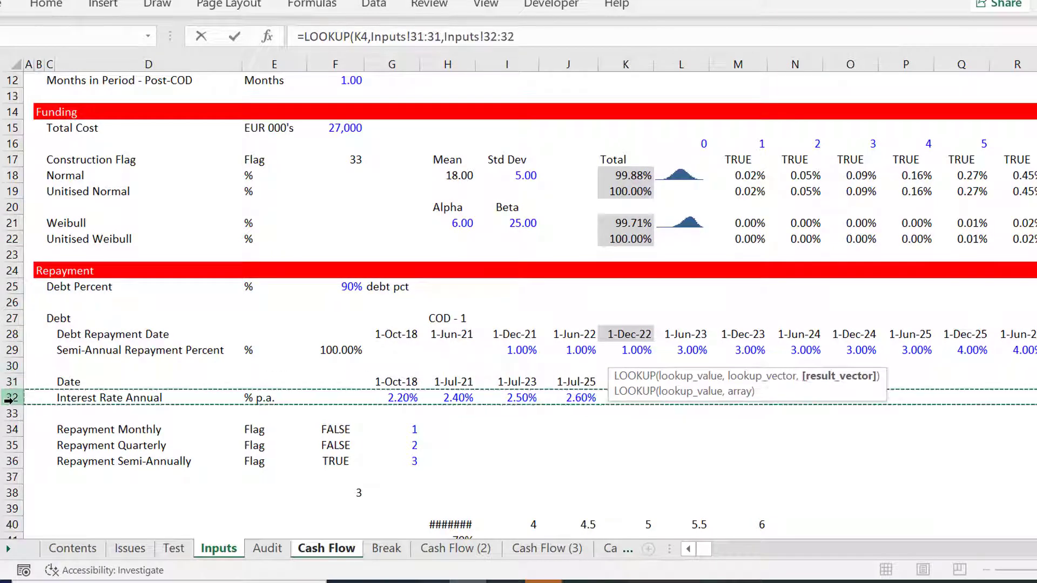
{"action": "key", "text": "Return"}
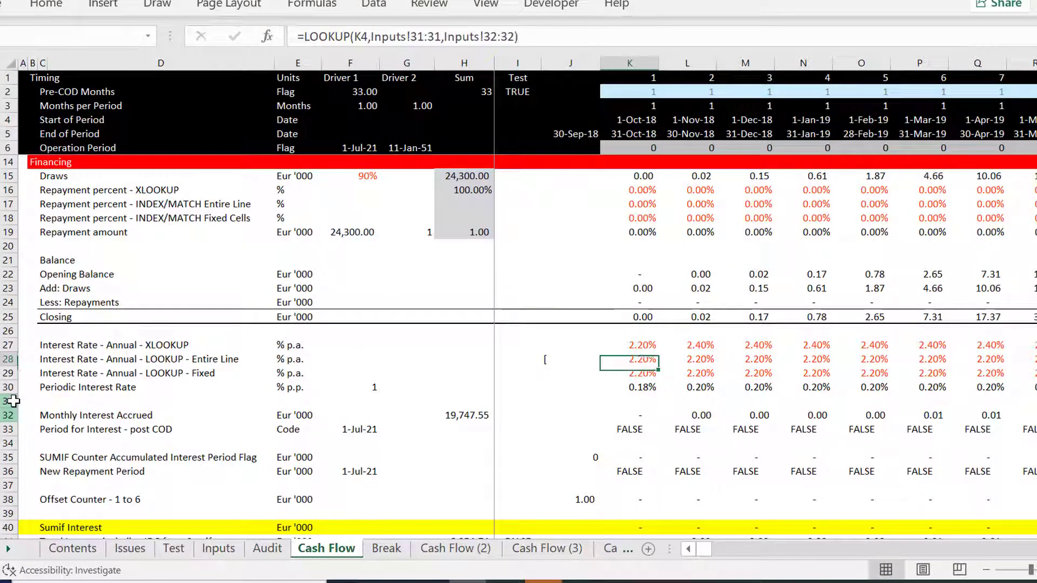
- Start a LOOKUP formula in K29, the fixed interest rate row, that searches for K4 in the locked range Inputs!$G$31:$K$31
{"action": "type", "text": "=loo"}
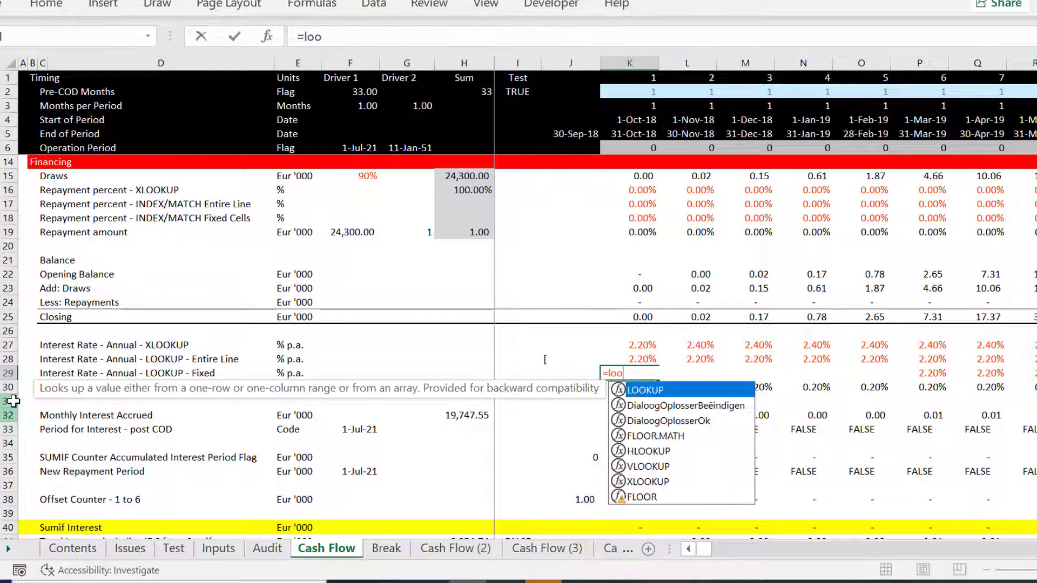
{"action": "key", "text": "Tab"}
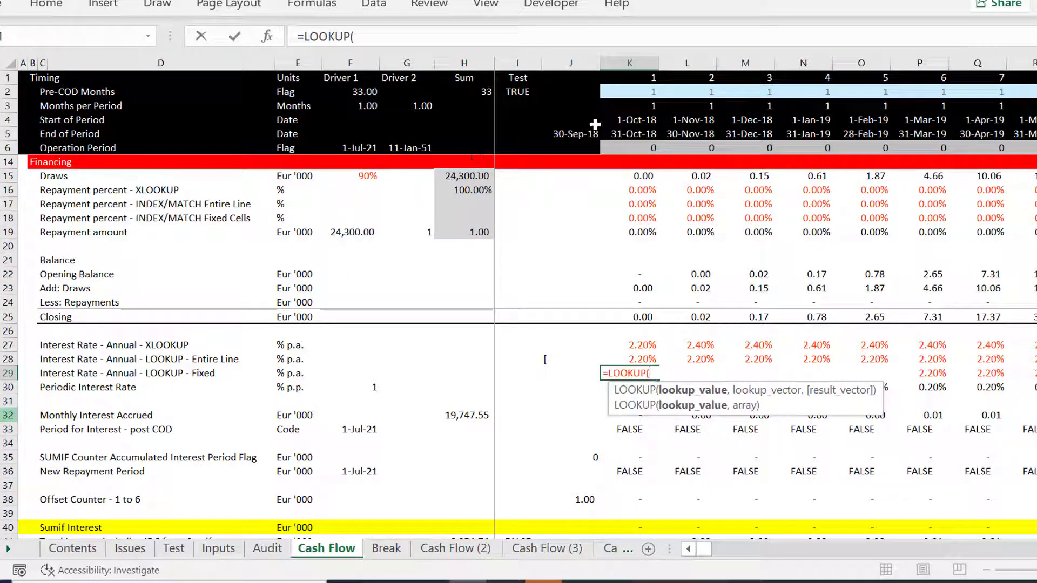
{"action": "left_click", "coordinate": [620, 130]}
{"action": "key", "text": "Up"}
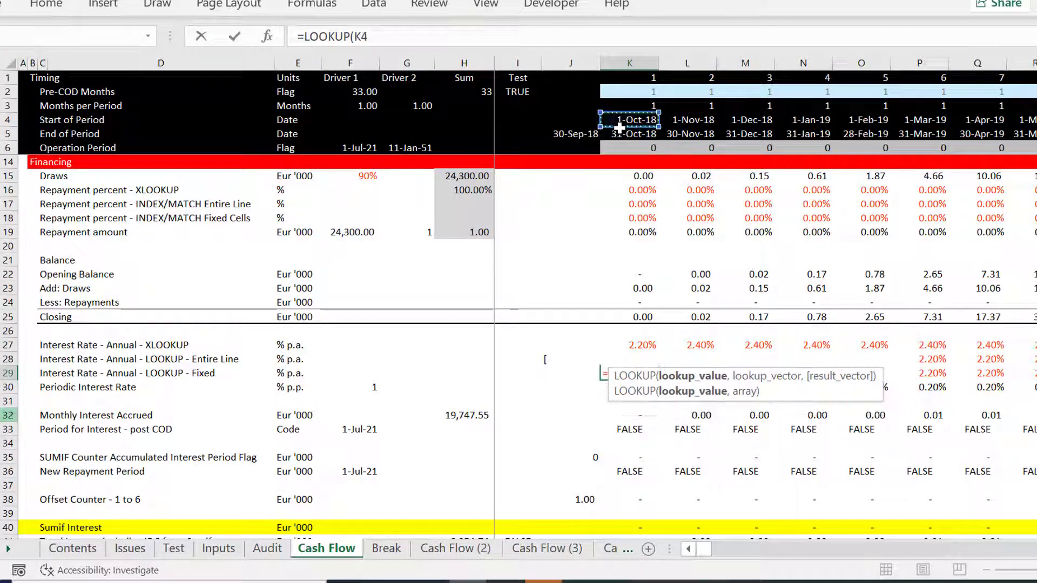
{"action": "type", "text": ","}
{"action": "key", "text": "ctrl+Page_Up"}
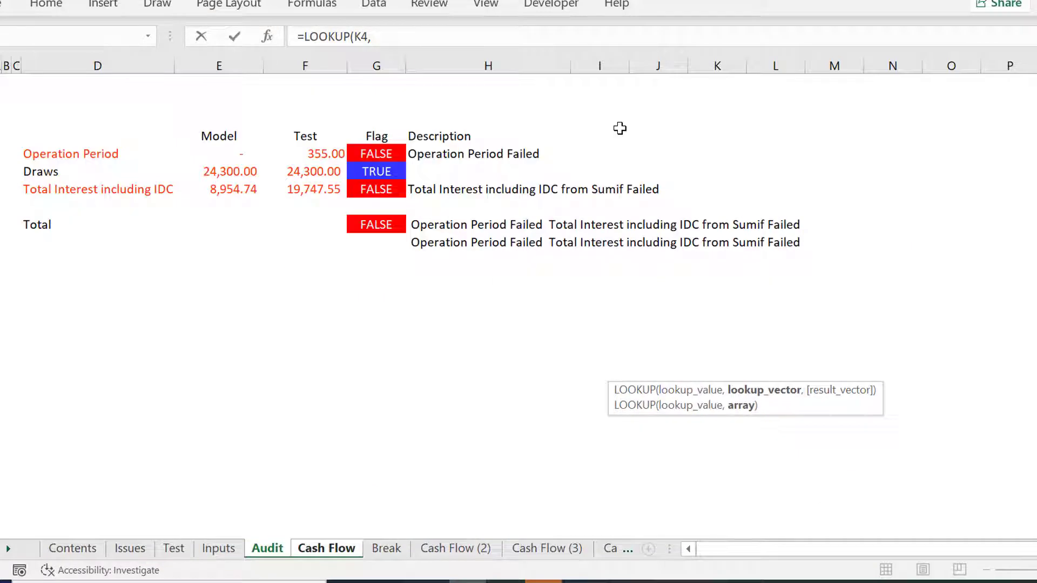
{"action": "key", "text": "ctrl+Page_Up"}
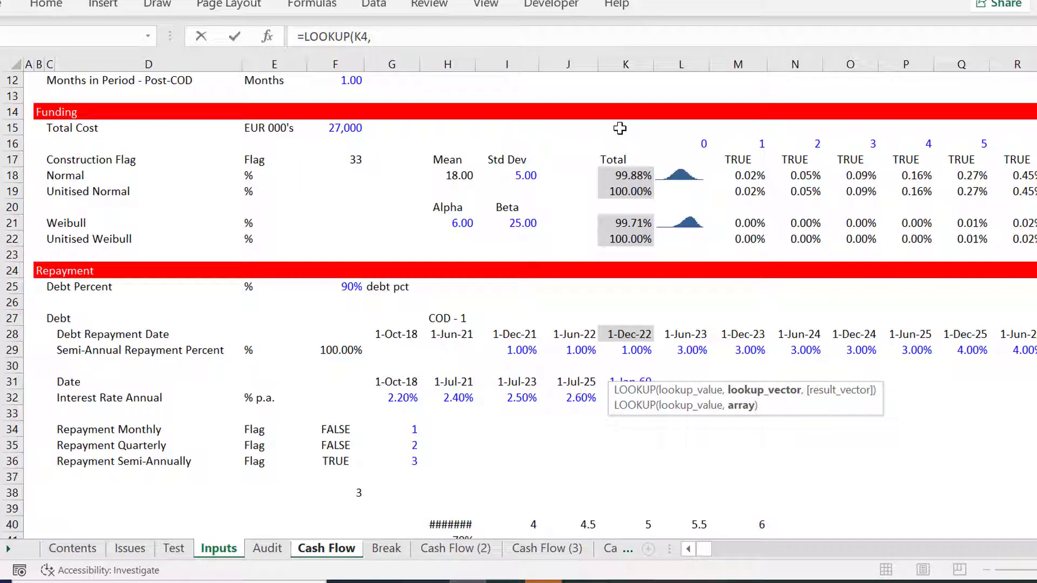
{"action": "left_click", "coordinate": [419, 388]}
{"action": "key", "text": "ctrl+shift+Right"}
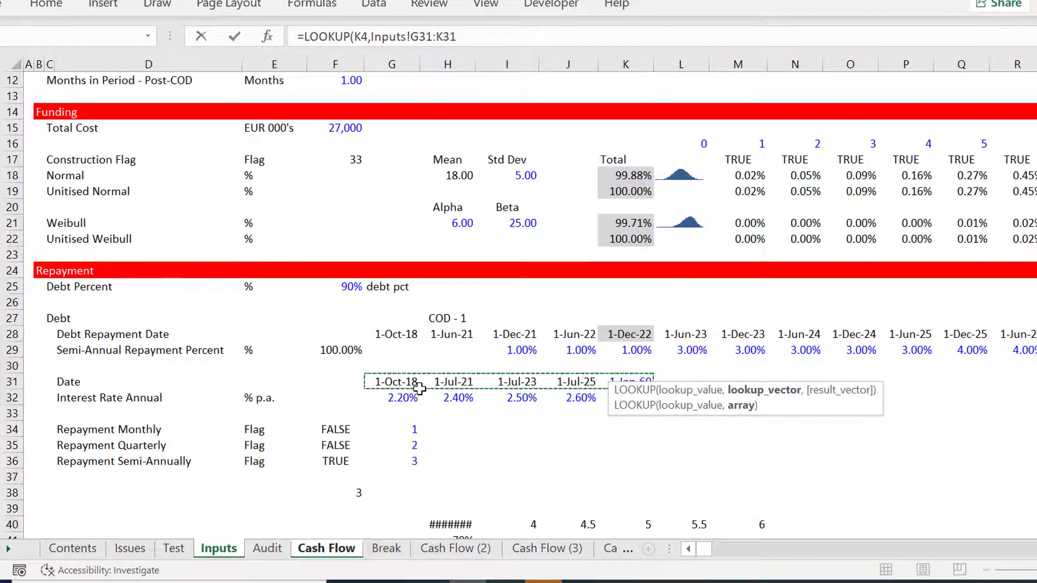
{"action": "key", "text": "F4"}
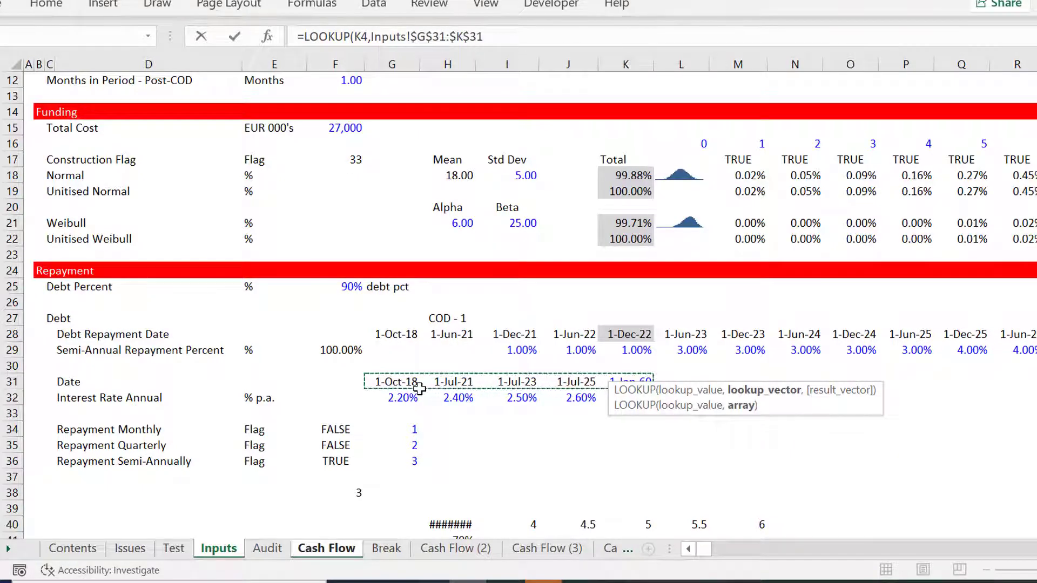
- Complete the K29 LOOKUP with the locked result range Inputs!$G$32:$K$32
{"action": "type", "text": ","}
{"action": "left_click", "coordinate": [386, 398]}
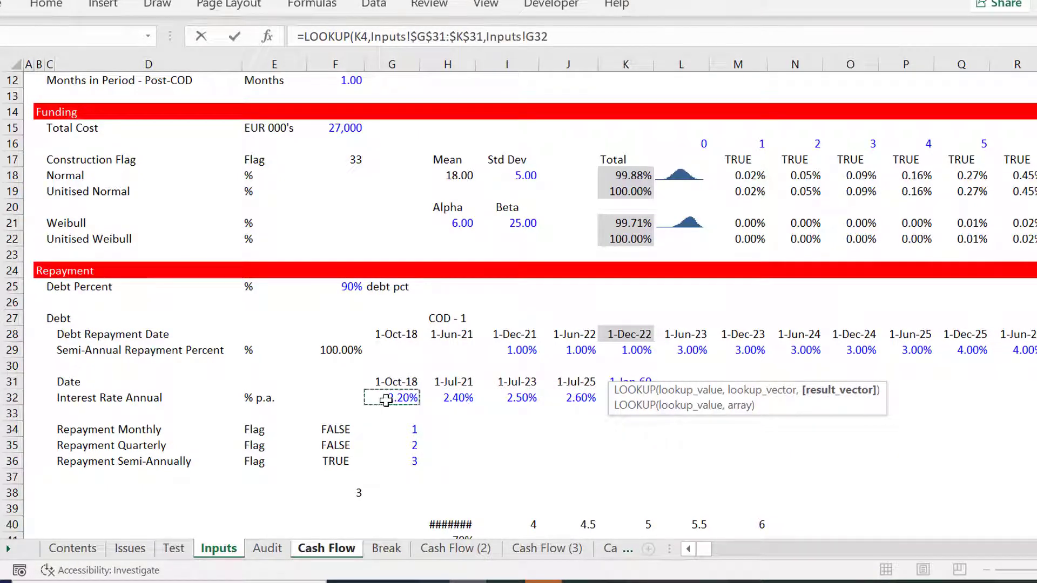
{"action": "key", "text": "ctrl+shift+Right"}
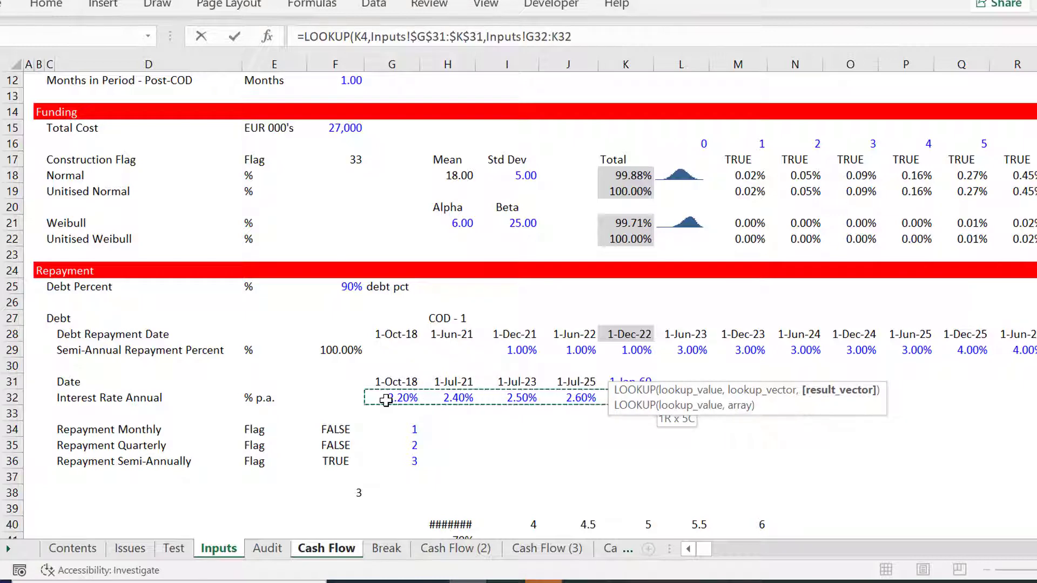
{"action": "key", "text": "F4"}
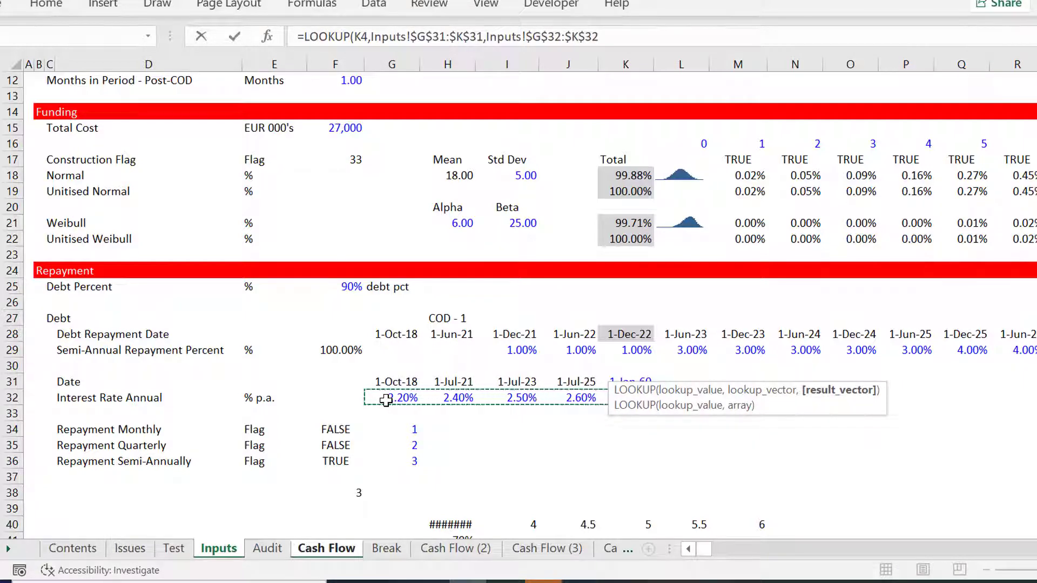
{"action": "key", "text": "Return"}
{"action": "key", "text": "Up"}
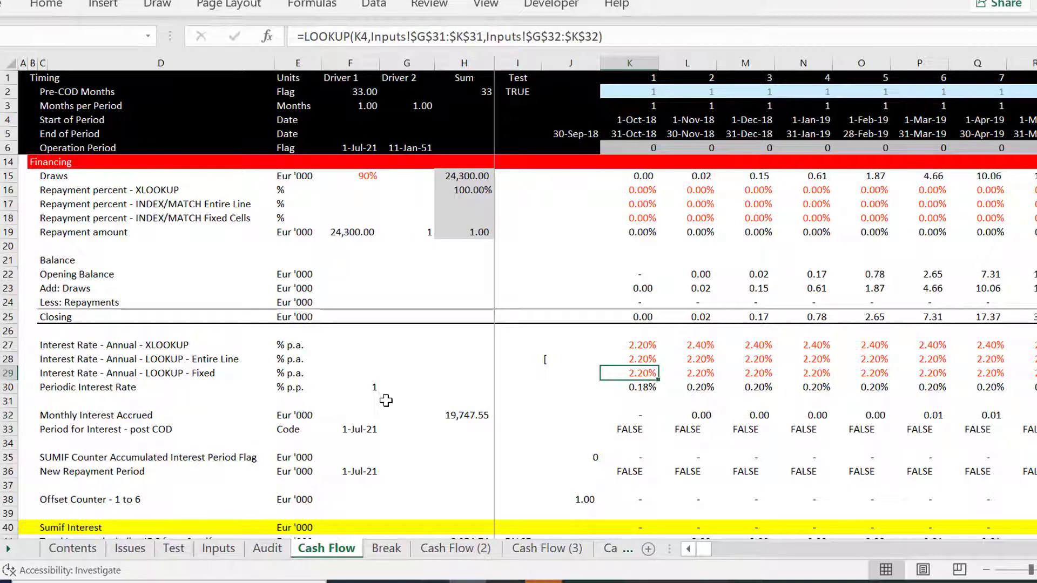
- Fill the K29 fixed-range LOOKUP formula across all periods of row 29 and select the entire-line interest rate label in row 28
{"action": "key", "text": "ctrl+shift+Right"}
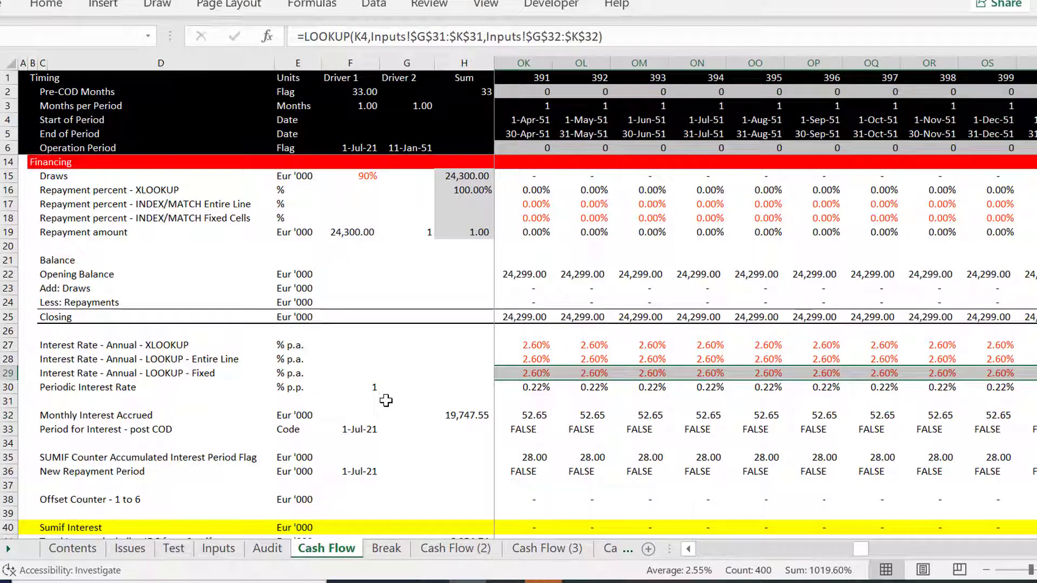
{"action": "key", "text": "ctrl+r"}
{"action": "key", "text": "Left"}
{"action": "key", "text": "Left"}
{"action": "key", "text": "Left"}
{"action": "key", "text": "Left"}
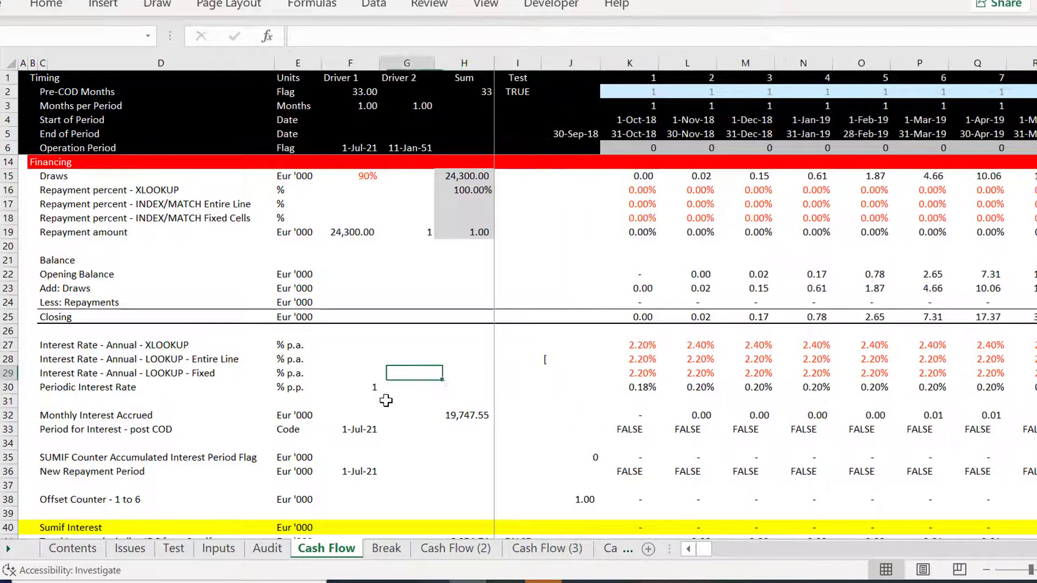
{"action": "key", "text": "Left"}
{"action": "key", "text": "Left"}
{"action": "key", "text": "Left"}
{"action": "key", "text": "Up"}
{"action": "key", "text": "Left"}
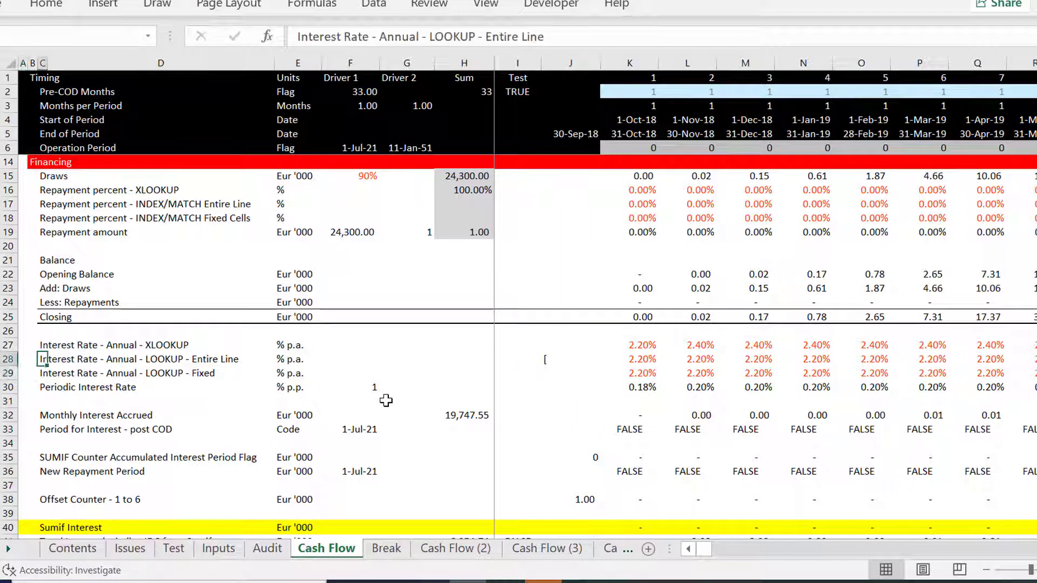
- Inspect the entire-row LOOKUP formula in K28 and the fixed-range LOOKUP formula in K29
{"action": "key", "text": "Right"}
{"action": "key", "text": "Right"}
{"action": "key", "text": "Right"}
{"action": "key", "text": "Right"}
{"action": "key", "text": "Right"}
{"action": "key", "text": "Right"}
{"action": "key", "text": "Right"}
{"action": "key", "text": "Right"}
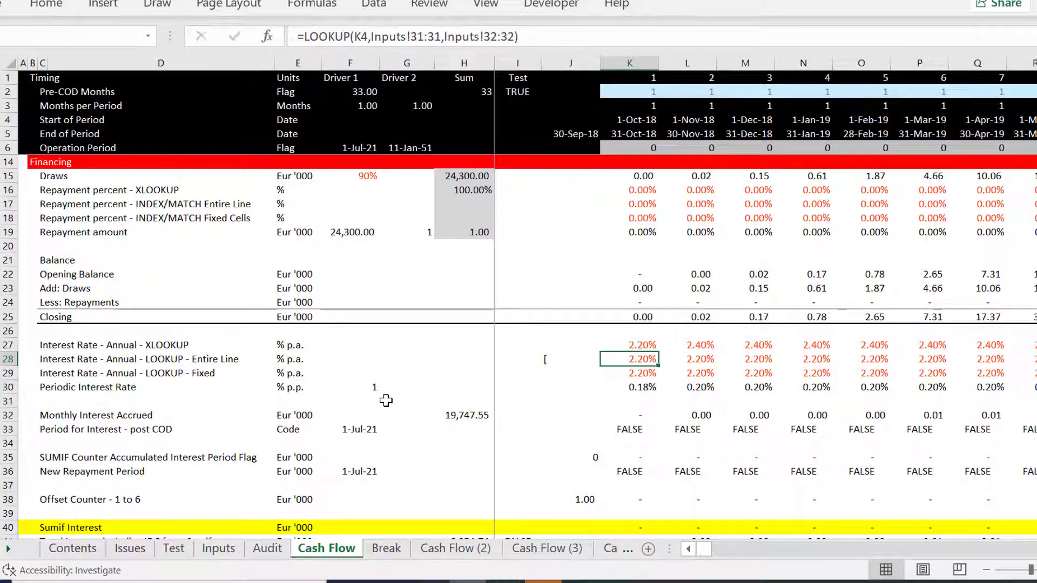
{"action": "key", "text": "F2"}
{"action": "key", "text": "ctrl+Return"}
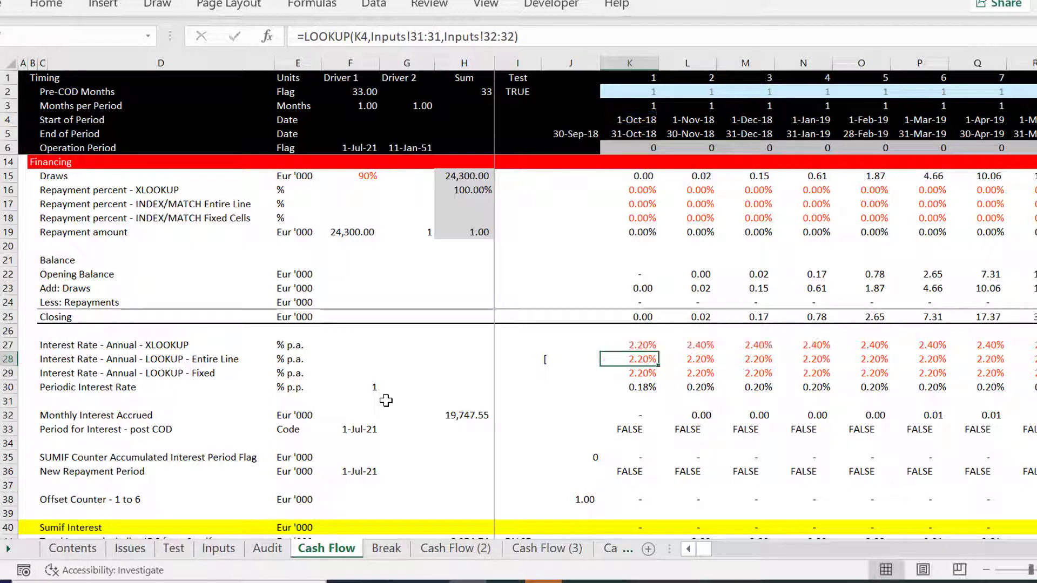
{"action": "key", "text": "Down"}
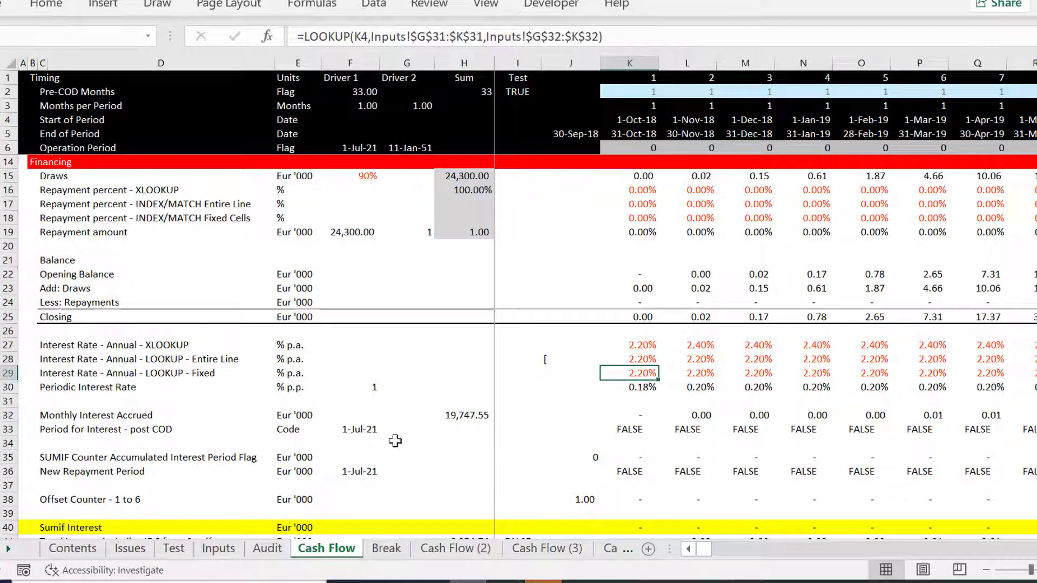
- Switch to the browser article on heavy financial models and examine the entire-line LOOKUP example with its calculation, size and row-insertion tests
{"action": "left_click", "coordinate": [432, 582]}
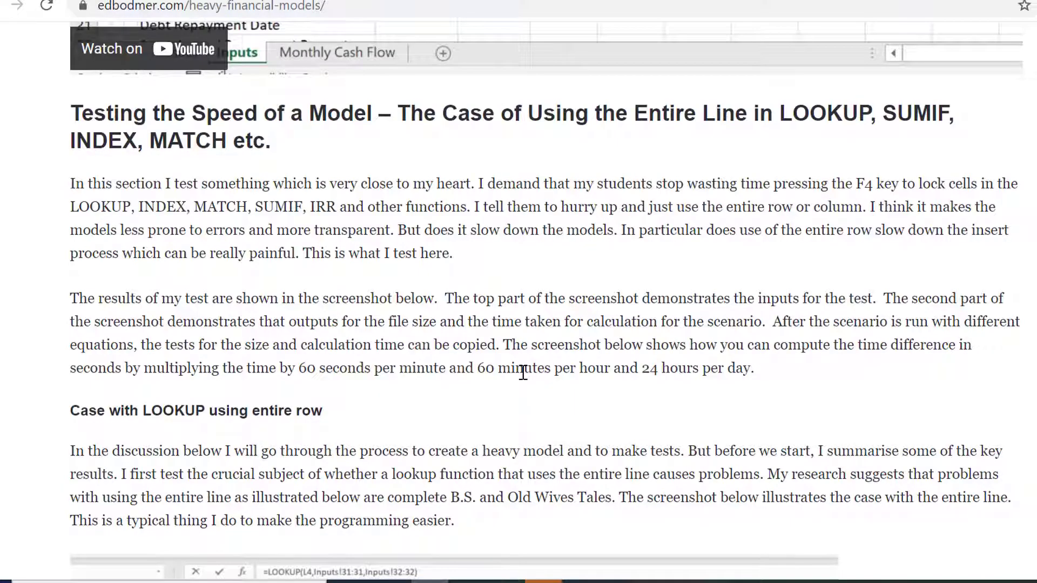
{"action": "scroll", "coordinate": [510, 413], "scroll_direction": "down", "scroll_amount": 5}
{"action": "scroll", "coordinate": [524, 435], "scroll_direction": "down", "scroll_amount": 3}
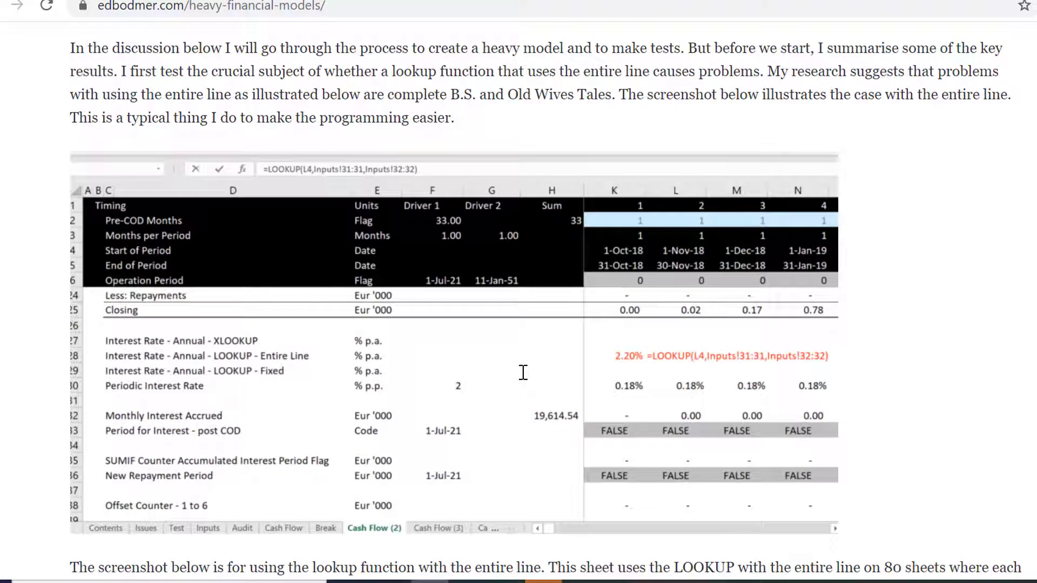
{"action": "scroll", "coordinate": [524, 373], "scroll_direction": "down", "scroll_amount": 5}
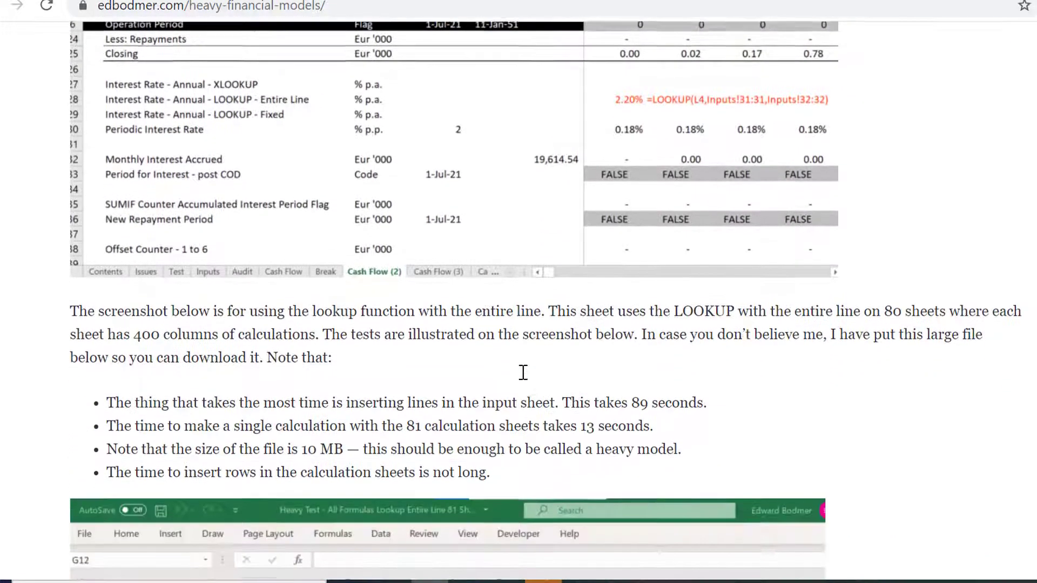
{"action": "scroll", "coordinate": [524, 373], "scroll_direction": "down", "scroll_amount": 5}
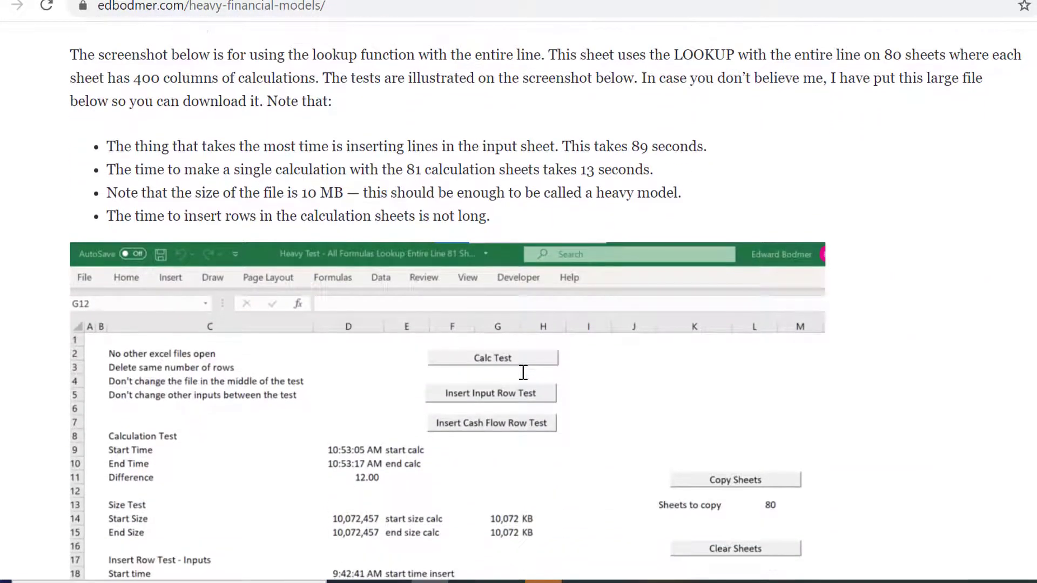
{"action": "scroll", "coordinate": [523, 373], "scroll_direction": "up", "scroll_amount": 7}
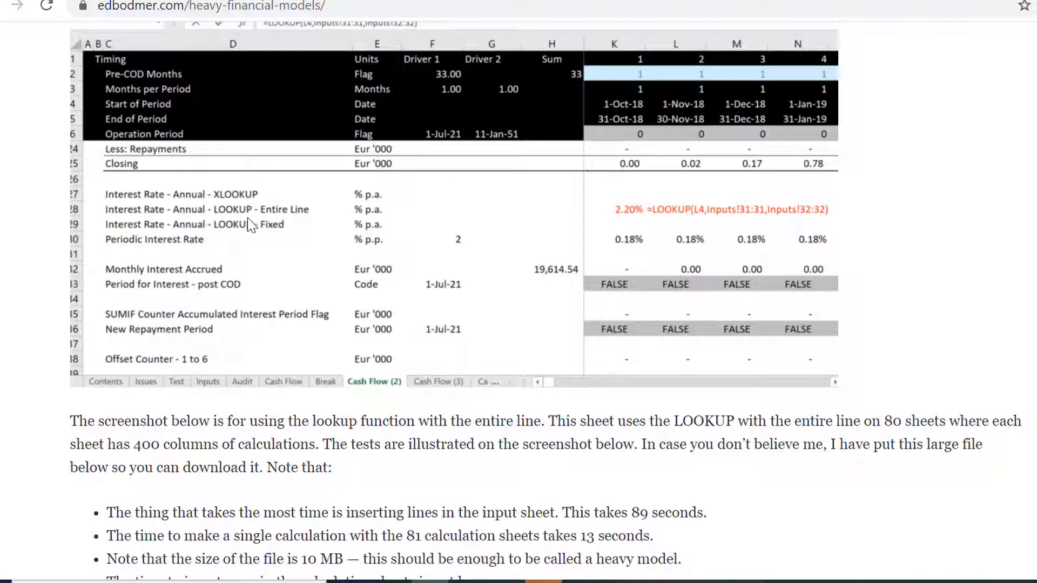
{"action": "scroll", "coordinate": [738, 490], "scroll_direction": "down", "scroll_amount": 3}
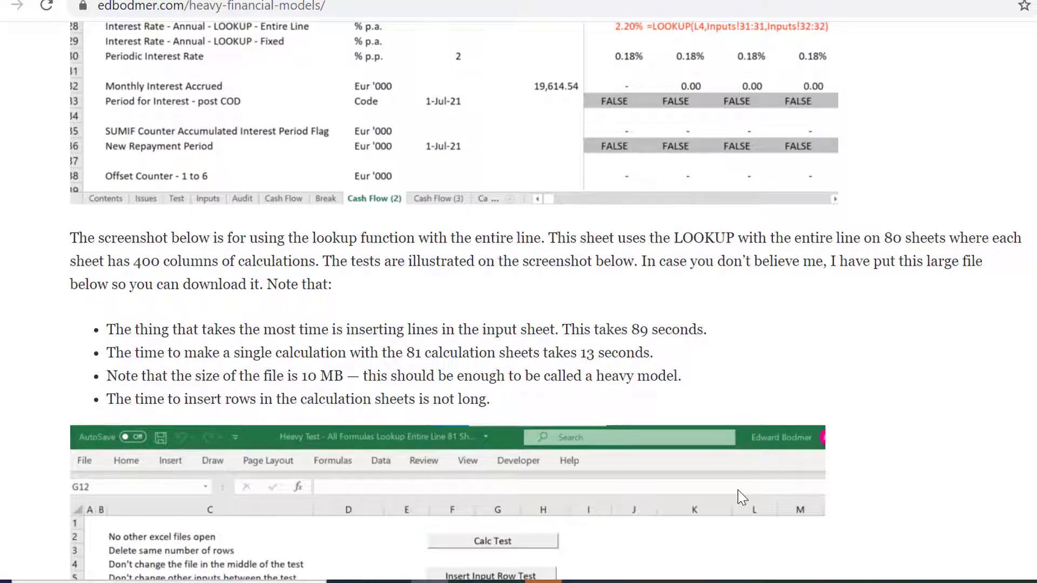
{"action": "scroll", "coordinate": [737, 491], "scroll_direction": "down", "scroll_amount": 4}
{"action": "scroll", "coordinate": [738, 491], "scroll_direction": "down", "scroll_amount": 1}
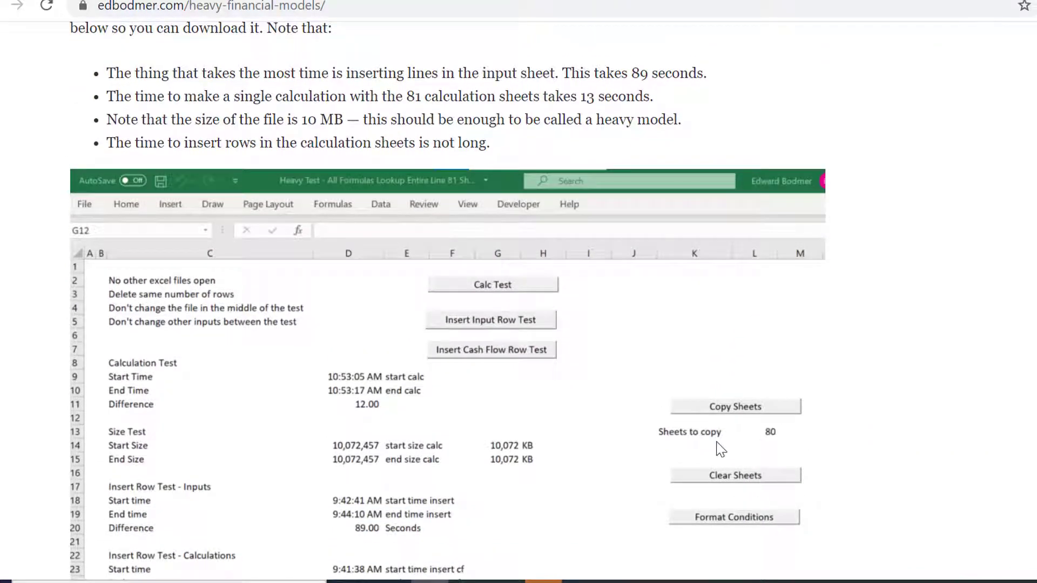
{"action": "scroll", "coordinate": [721, 450], "scroll_direction": "up", "scroll_amount": 2}
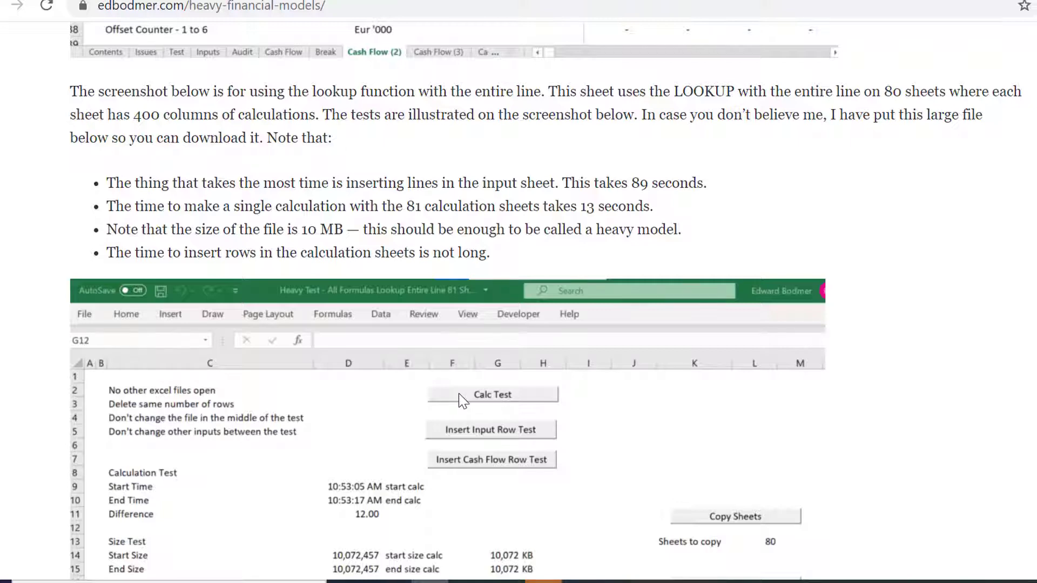
{"action": "scroll", "coordinate": [459, 400], "scroll_direction": "down", "scroll_amount": 1}
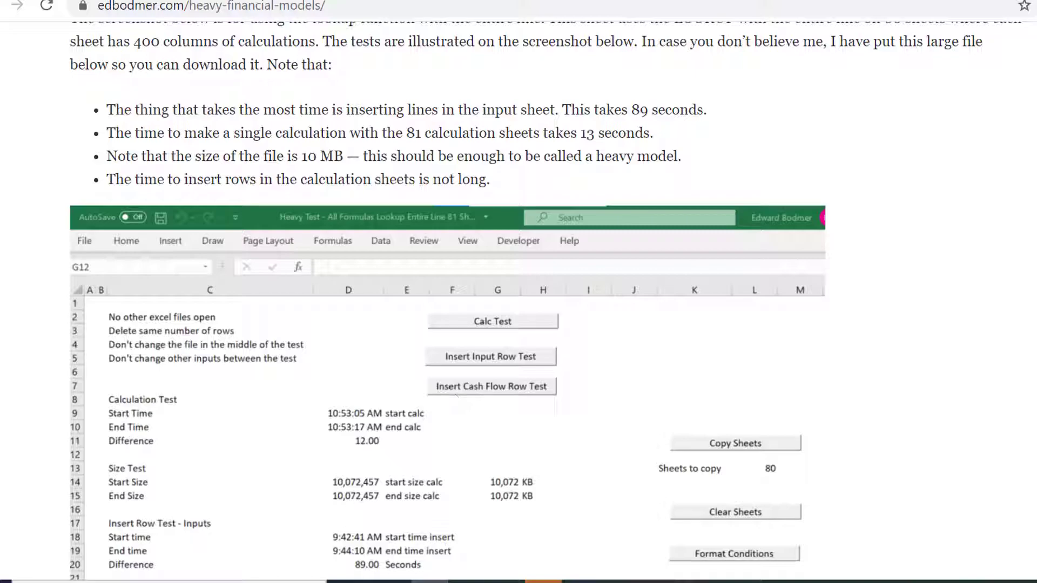
- Return to the Excel workbook and set the Debt Percent on the Inputs sheet to 80%
{"action": "left_click", "coordinate": [465, 582]}
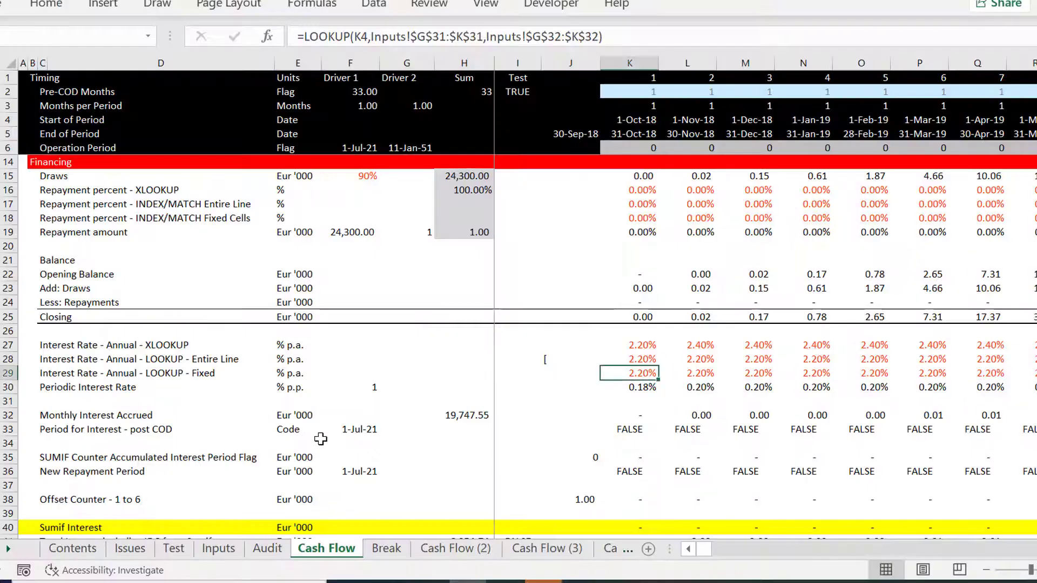
{"action": "key", "text": "ctrl+Page_Up"}
{"action": "key", "text": "ctrl+Page_Up"}
{"action": "scroll", "coordinate": [320, 438], "scroll_direction": "up", "scroll_amount": 4}
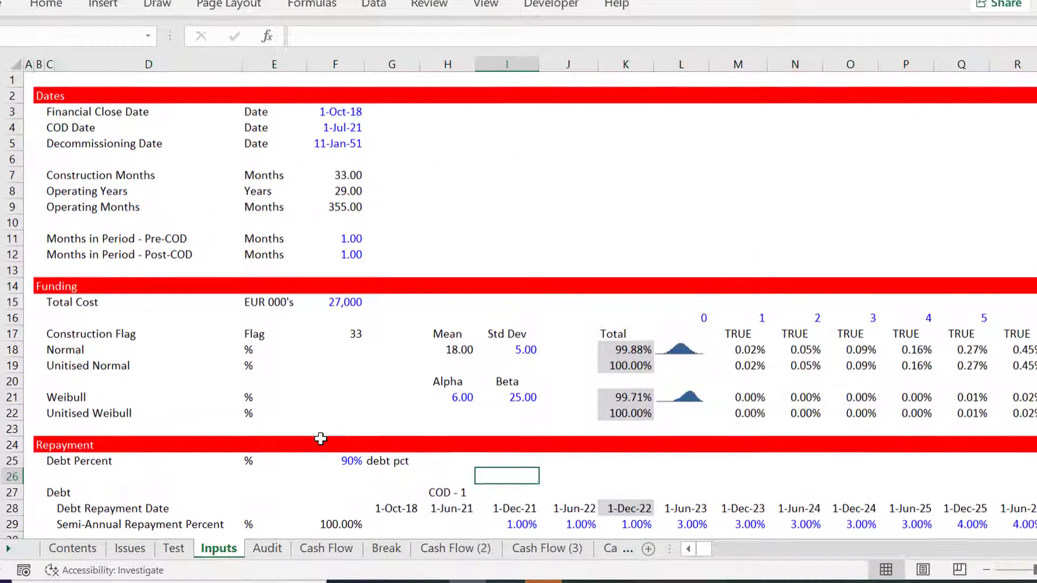
{"action": "left_click", "coordinate": [321, 337]}
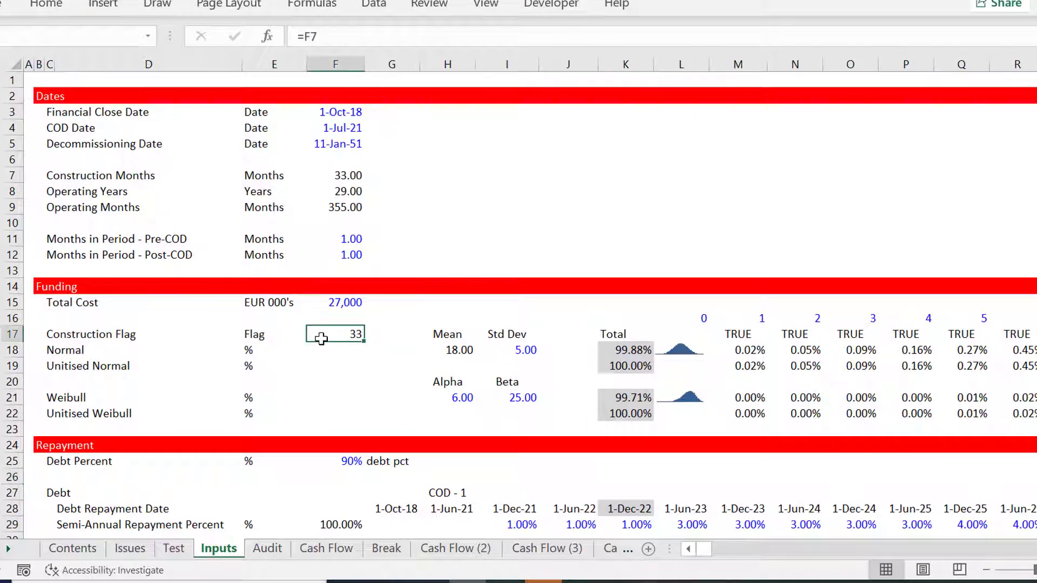
{"action": "key", "text": "Down"}
{"action": "key", "text": "Down"}
{"action": "key", "text": "Down"}
{"action": "key", "text": "Down"}
{"action": "key", "text": "Down"}
{"action": "key", "text": "Down"}
{"action": "key", "text": "Down"}
{"action": "key", "text": "Down"}
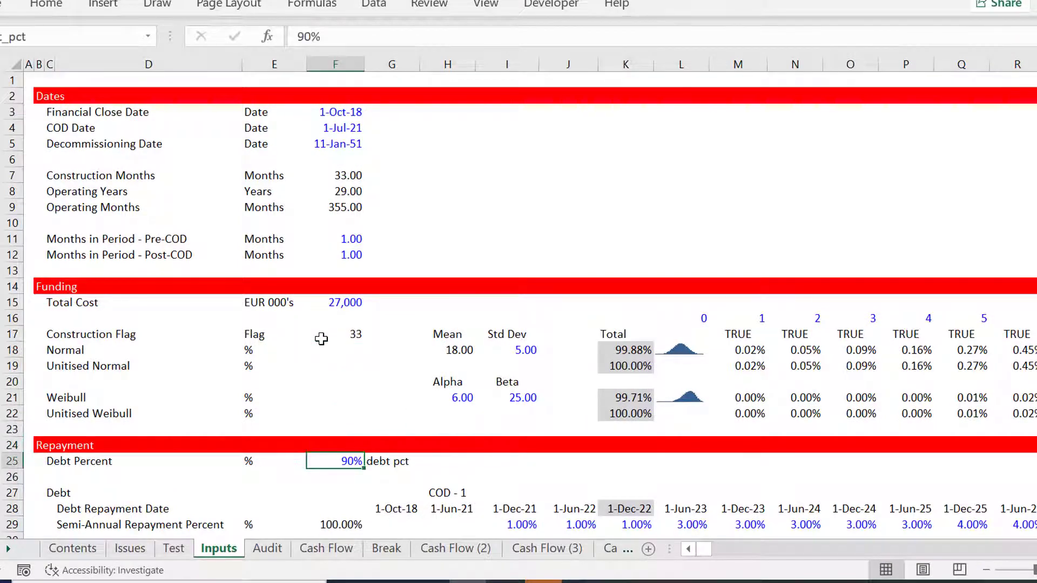
{"action": "type", "text": "80"}
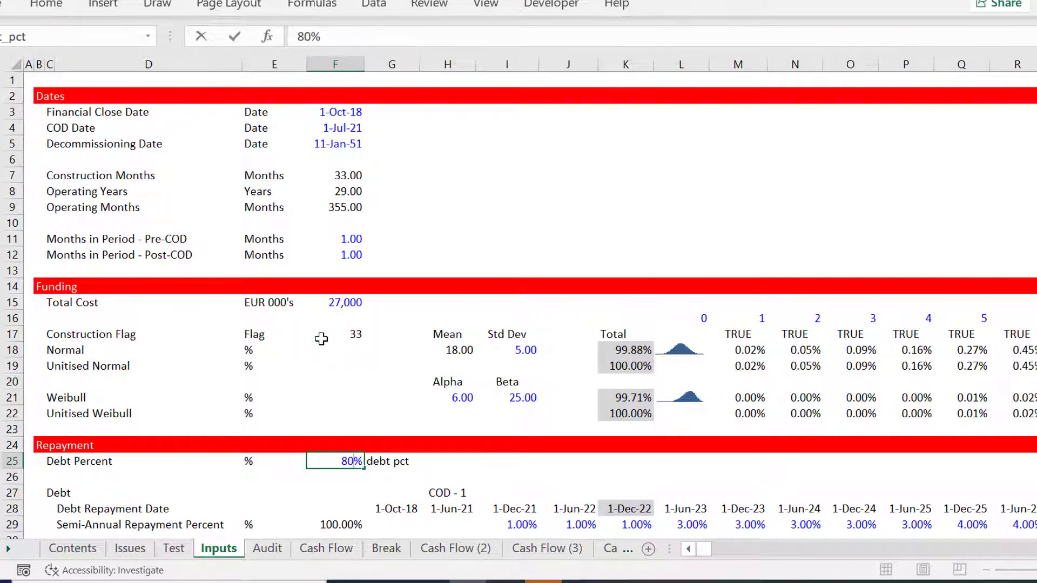
{"action": "key", "text": "Return"}
{"action": "key", "text": "Up"}
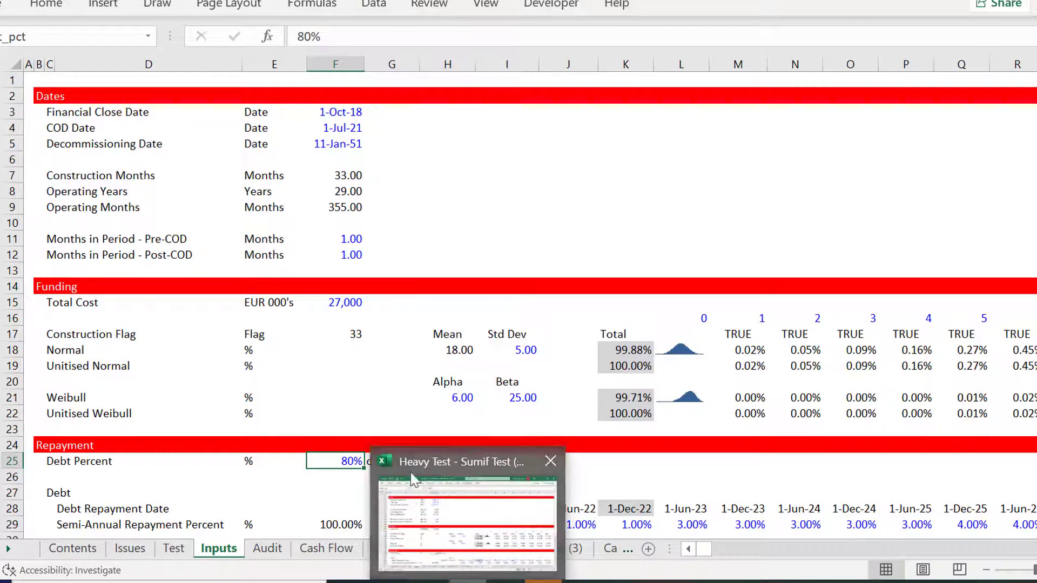
- Open the code of the calc_tests macro assigned to the Calc Test button on the Test sheet
{"action": "left_click", "coordinate": [358, 330]}
{"action": "key", "text": "ctrl+Page_Down"}
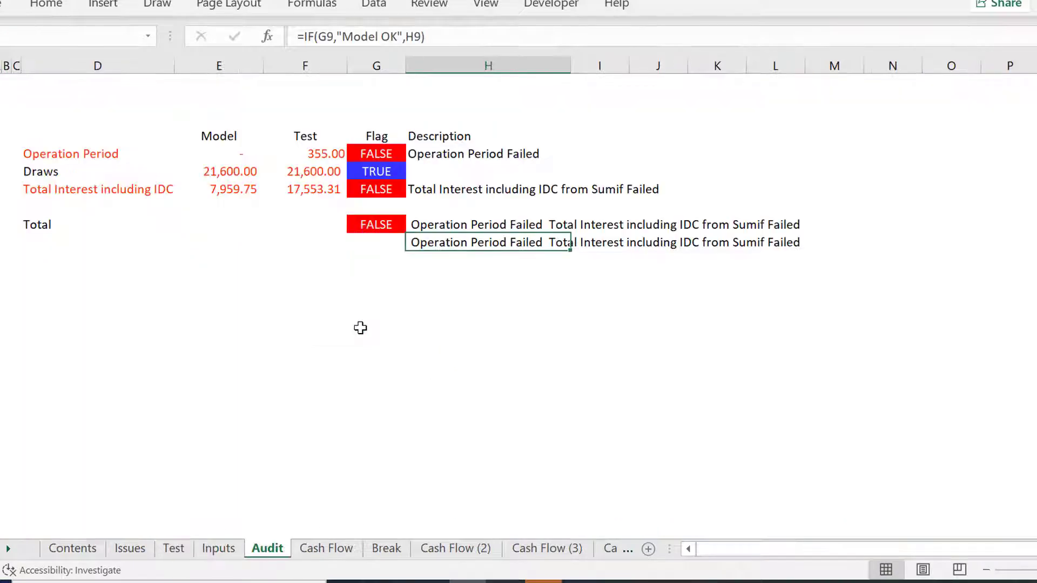
{"action": "key", "text": "ctrl+Page_Up"}
{"action": "key", "text": "ctrl+Page_Up"}
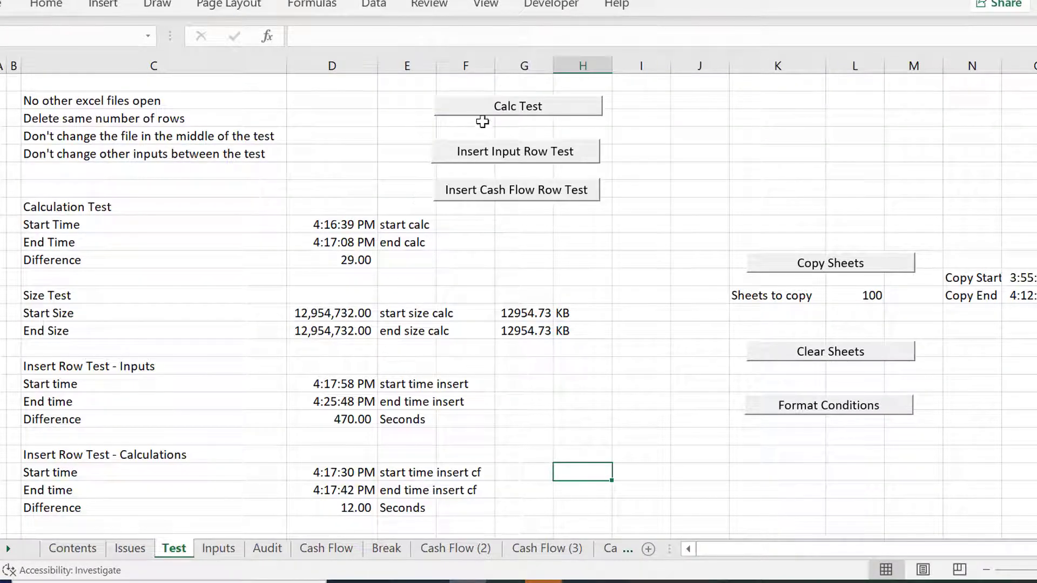
{"action": "right_click", "coordinate": [491, 109]}
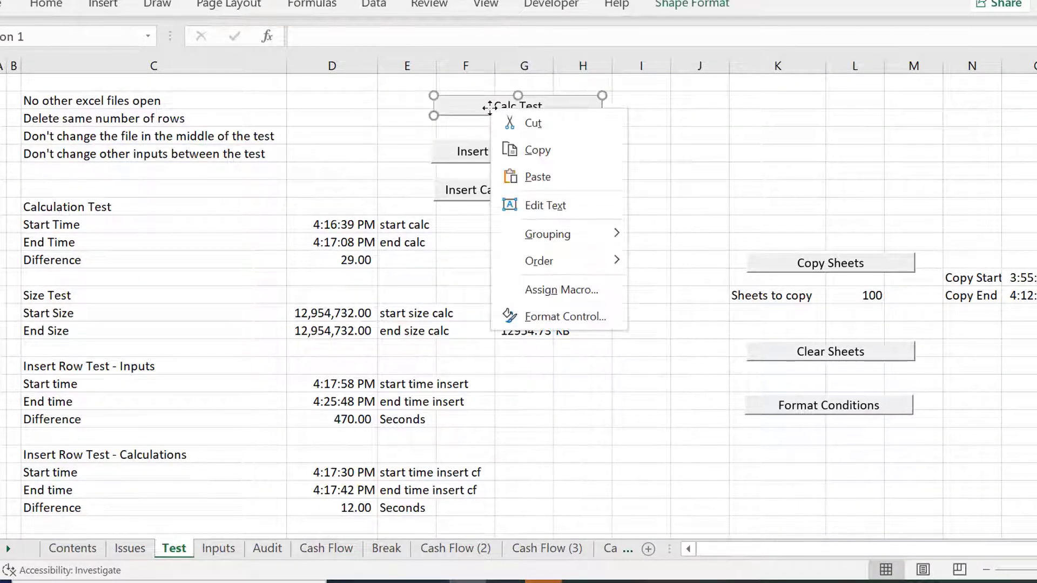
{"action": "left_click", "coordinate": [533, 291]}
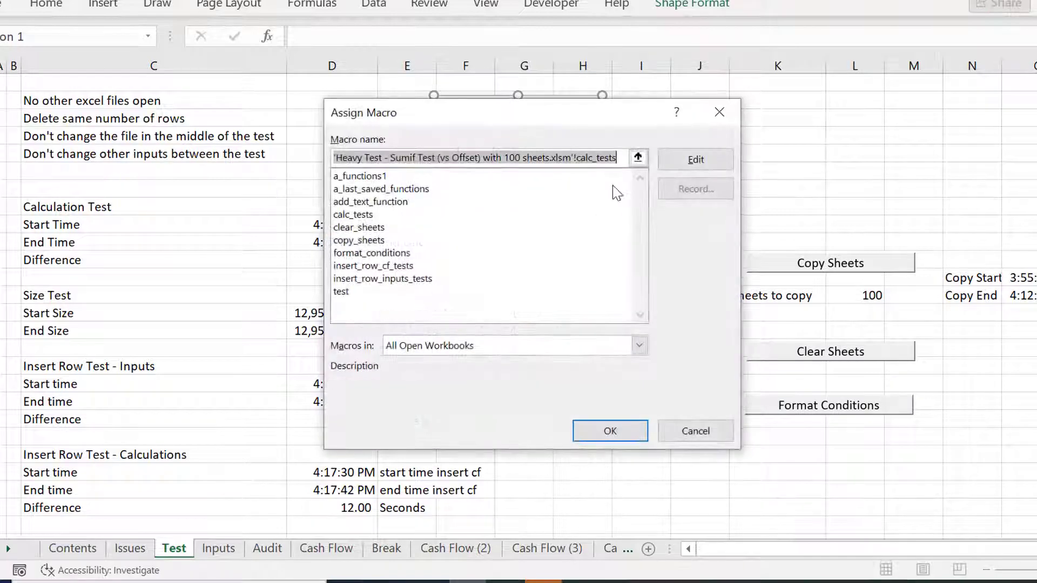
{"action": "left_click", "coordinate": [693, 168]}
- Examine the calc_tests code down to the end_calc time stamp, highlighting the Application.CalculateFull line
{"action": "key", "text": "Down"}
{"action": "key", "text": "Down"}
{"action": "key", "text": "Down"}
{"action": "key", "text": "Down"}
{"action": "key", "text": "Down"}
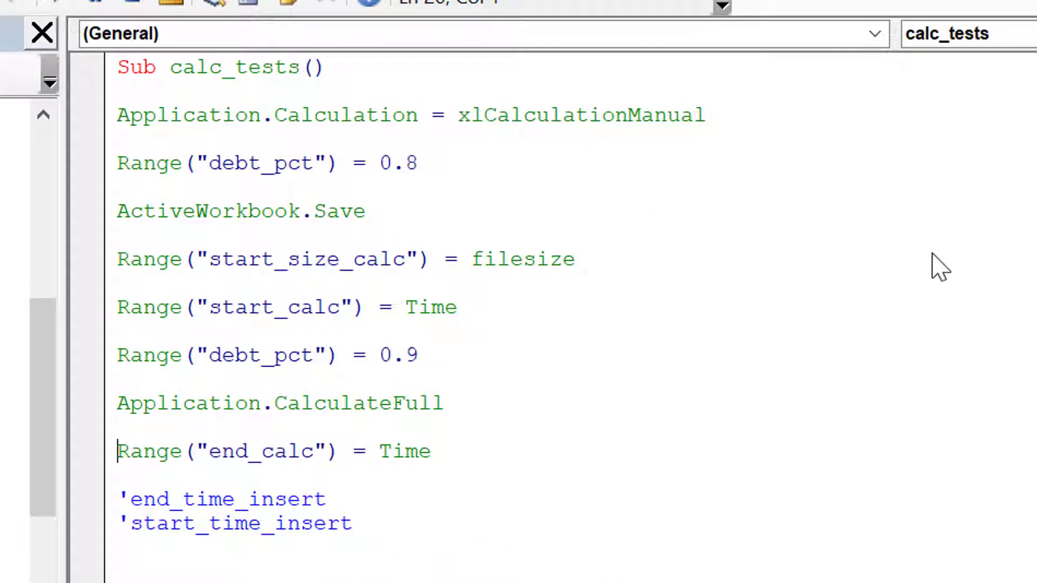
{"action": "key", "text": "shift+Up"}
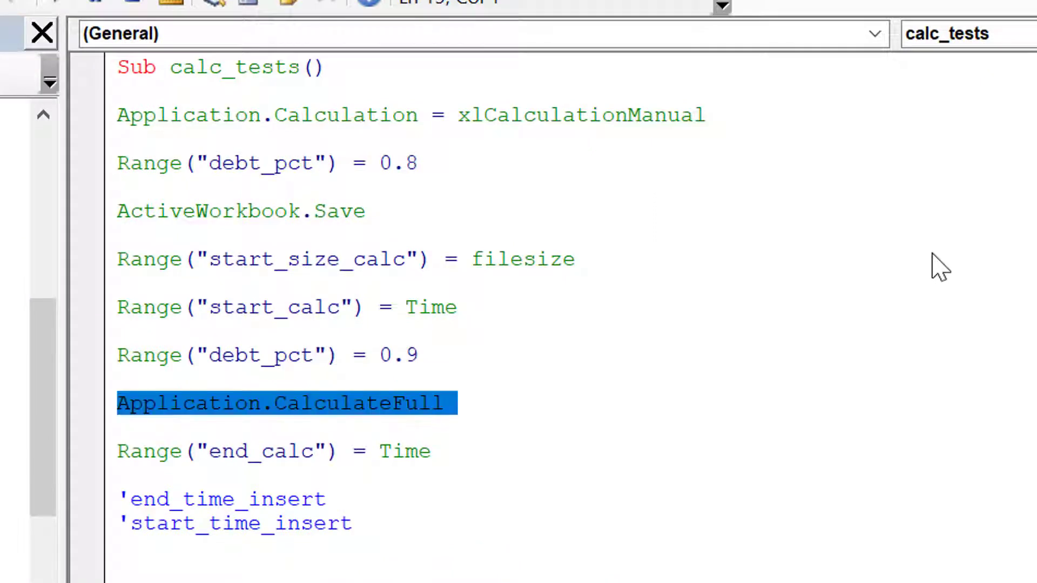
{"action": "key", "text": "Down"}
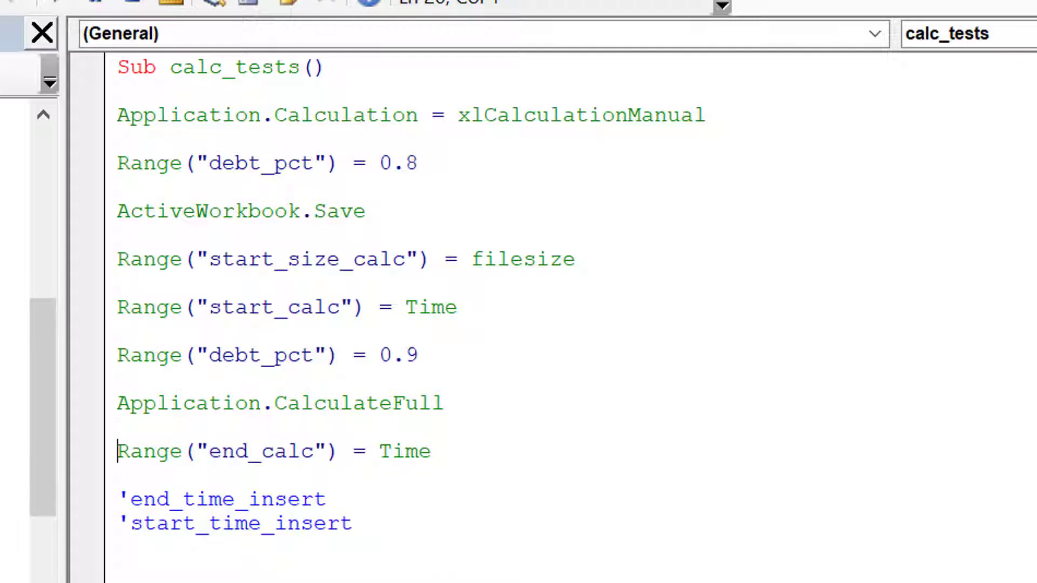
- Return to the Test sheet and inspect the formula in the Calculation Test's Difference cell
{"action": "key", "text": "alt+F11"}
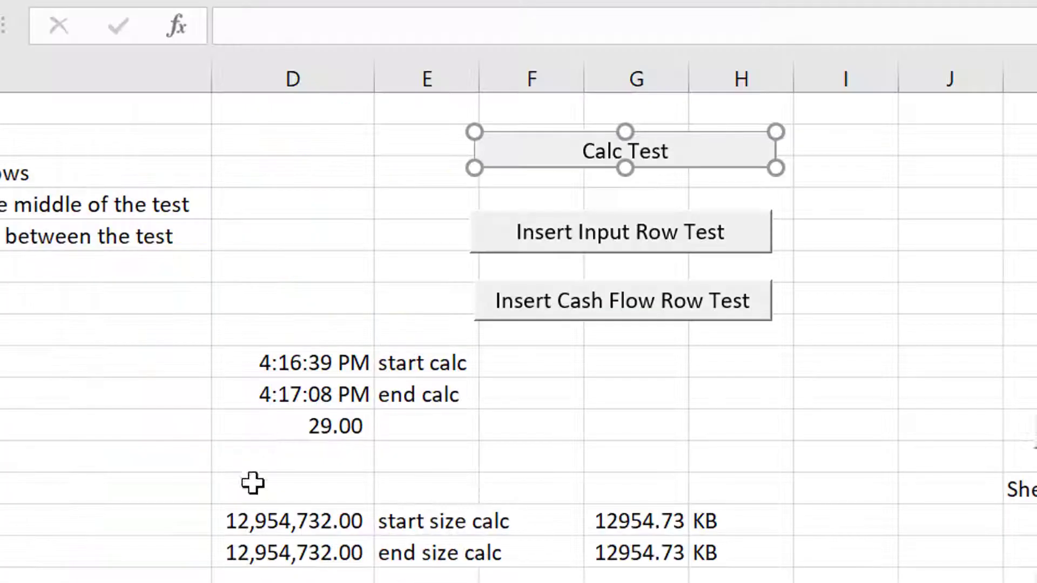
{"action": "left_click", "coordinate": [262, 438]}
{"action": "key", "text": "F2"}
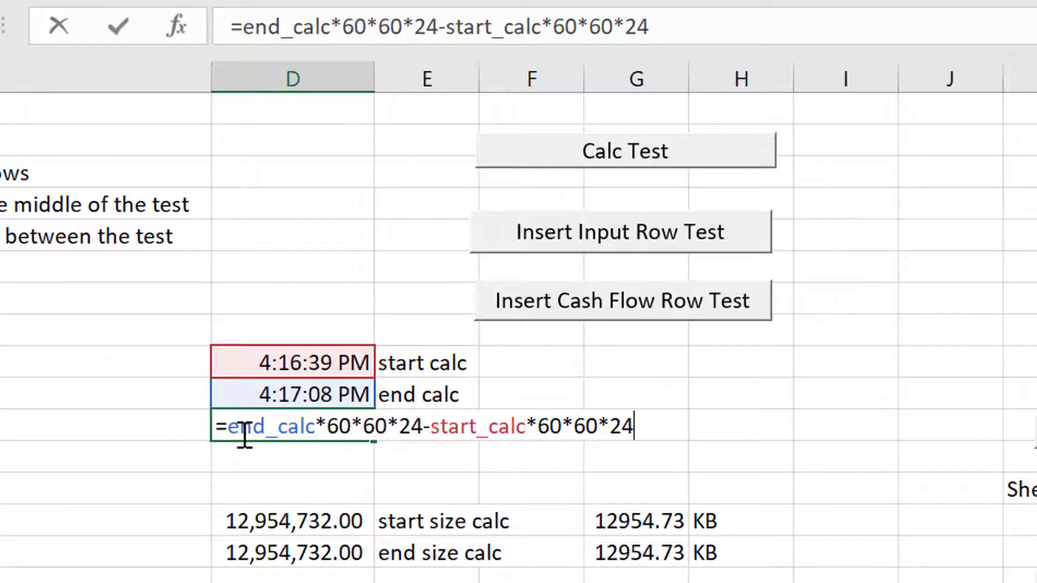
{"action": "key", "text": "ctrl+Return"}
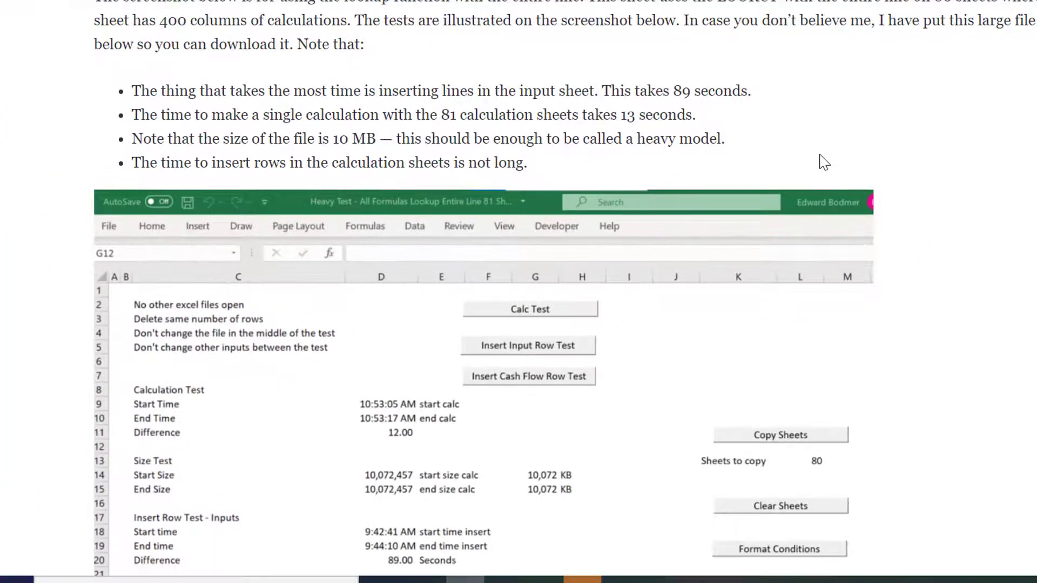
- Review the browser article's entire-line LOOKUP example and test results down to the section on fixed ranges
{"action": "scroll", "coordinate": [824, 162], "scroll_direction": "up", "scroll_amount": 8}
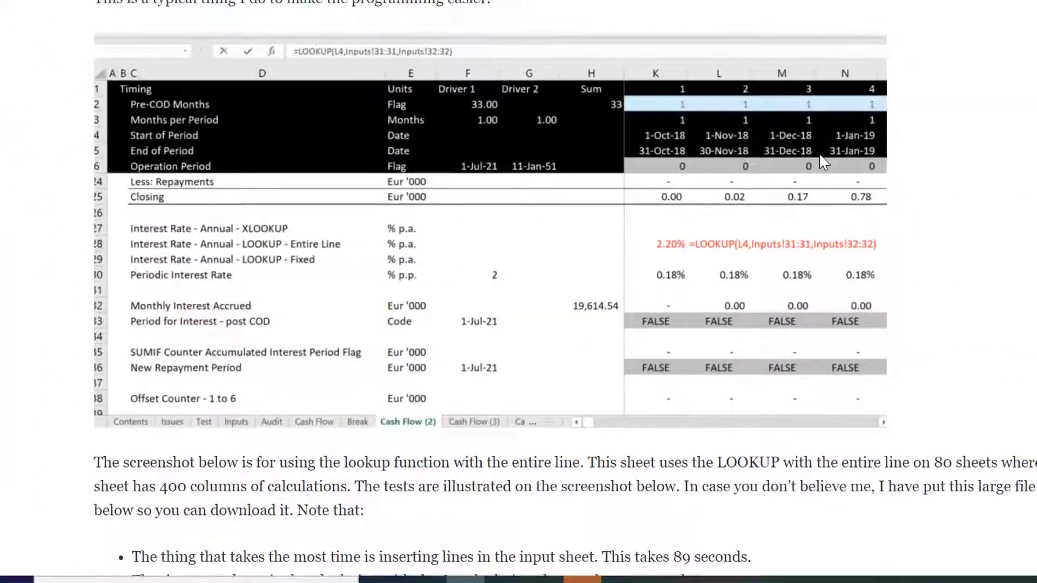
{"action": "scroll", "coordinate": [823, 162], "scroll_direction": "down", "scroll_amount": 10}
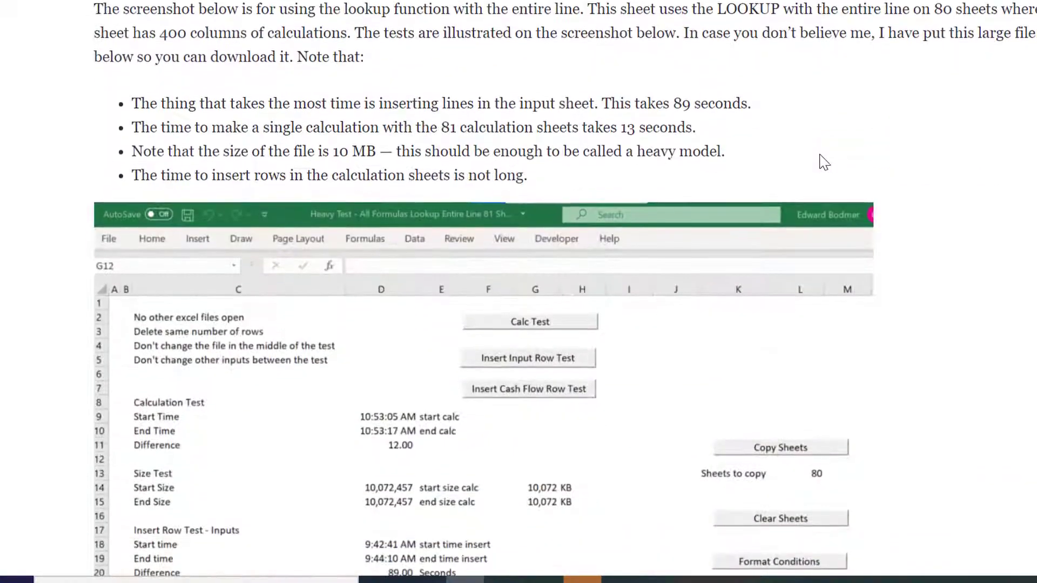
{"action": "scroll", "coordinate": [824, 162], "scroll_direction": "down", "scroll_amount": 2}
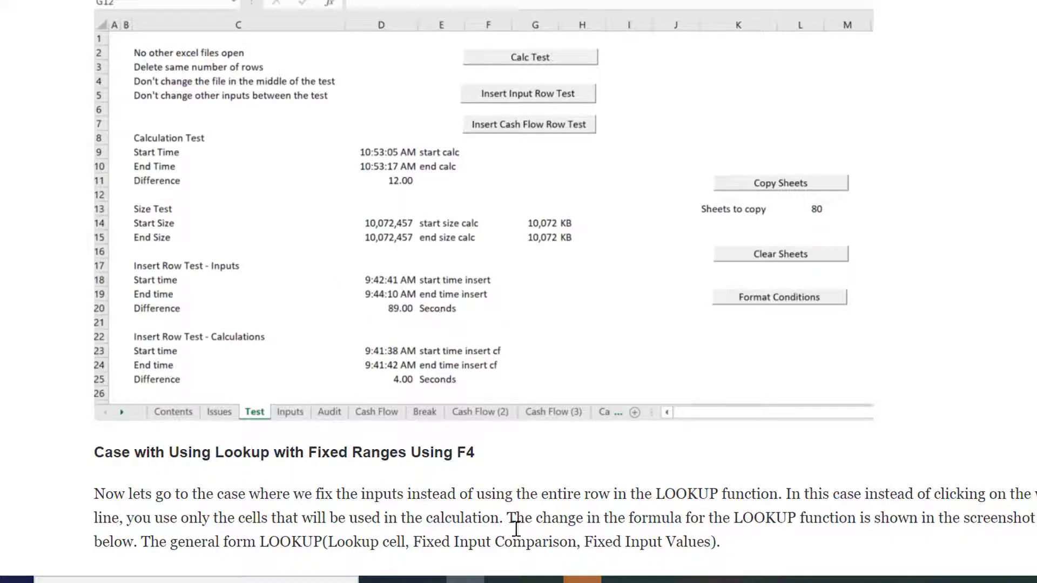
- Switch back to the Excel workbook, show the Inputs sheet and select the empty cell J23 above the Repayment section
{"action": "mouse_move", "coordinate": [492, 579]}
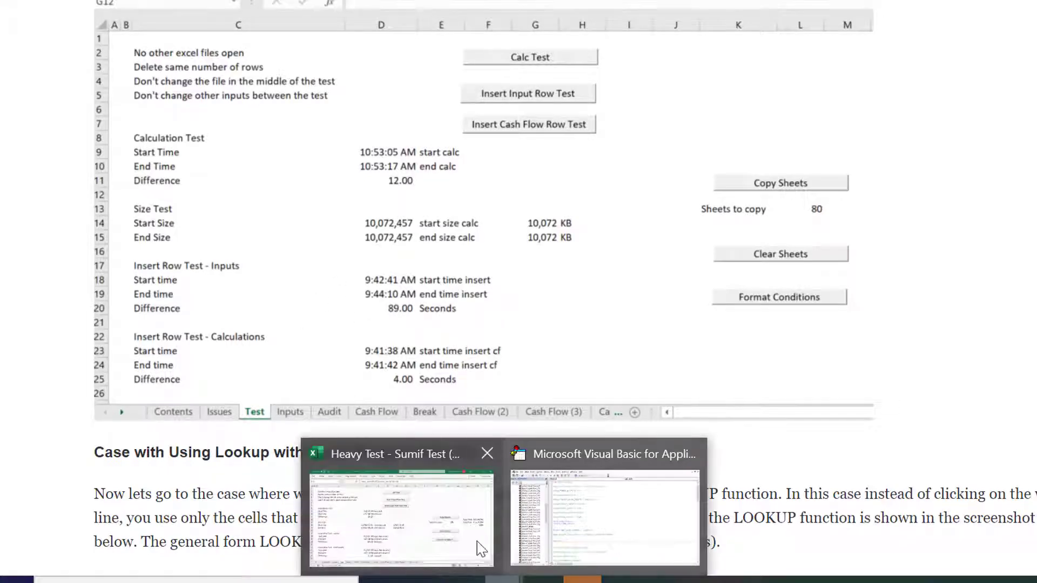
{"action": "left_click", "coordinate": [431, 543]}
{"action": "key", "text": "ctrl+Page_Up"}
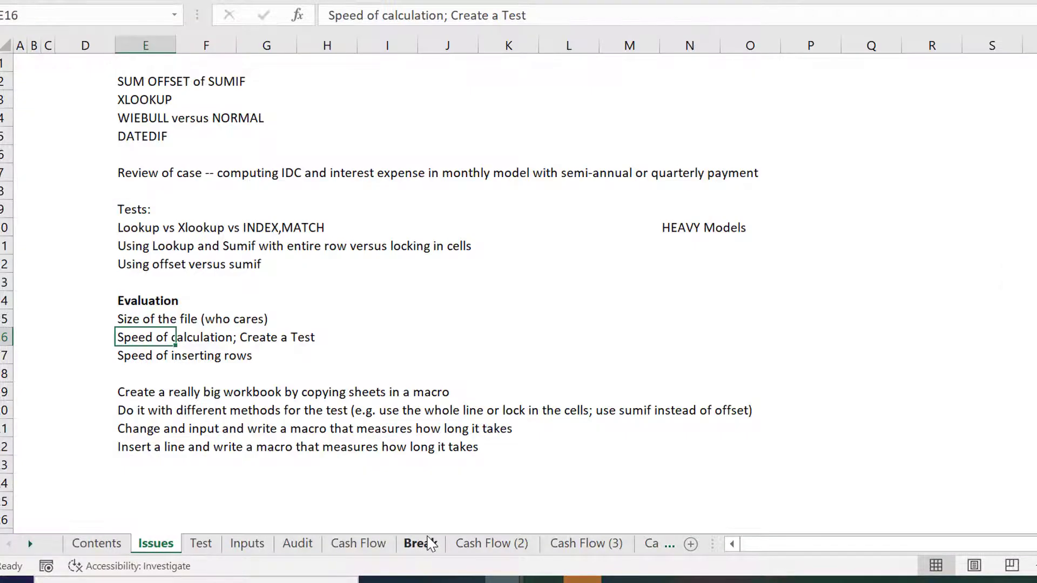
{"action": "key", "text": "ctrl+Page_Down"}
{"action": "key", "text": "ctrl+Page_Down"}
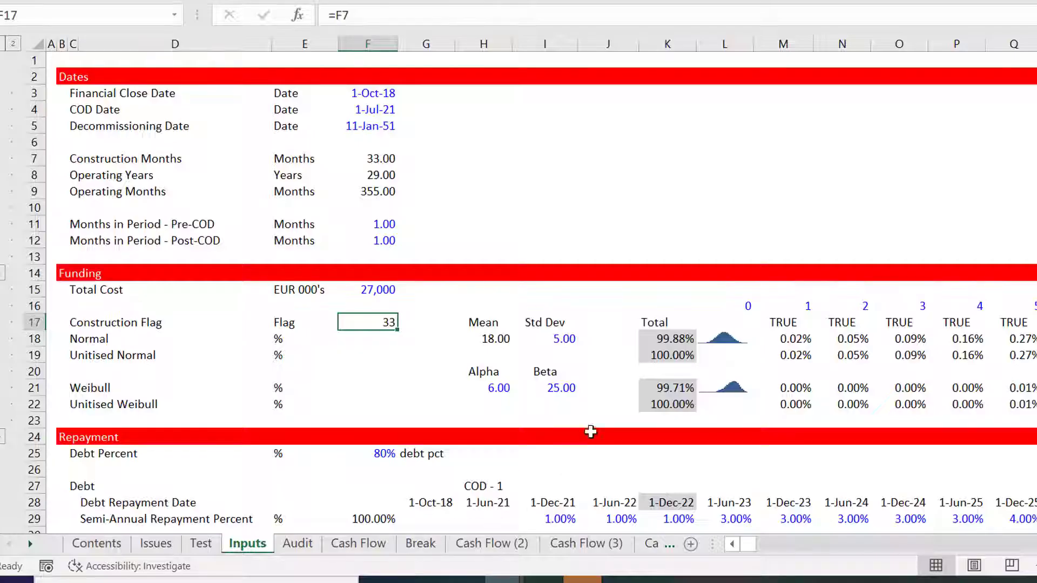
{"action": "left_click", "coordinate": [597, 421]}
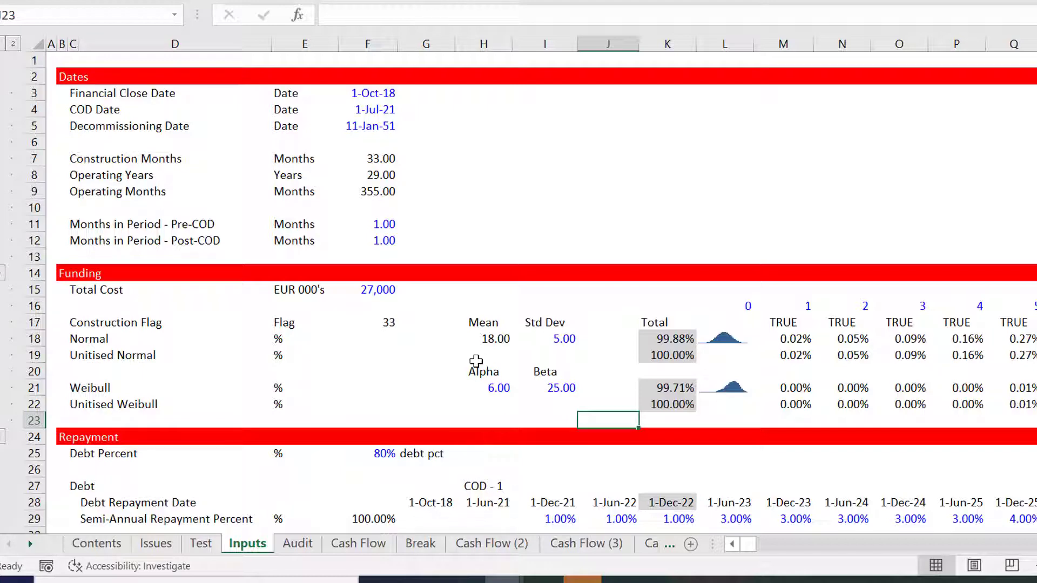
- Return to the Test sheet with the timing buttons and results
{"action": "key", "text": "ctrl+Page_Up"}
{"action": "key", "text": "ctrl+Page_Up"}
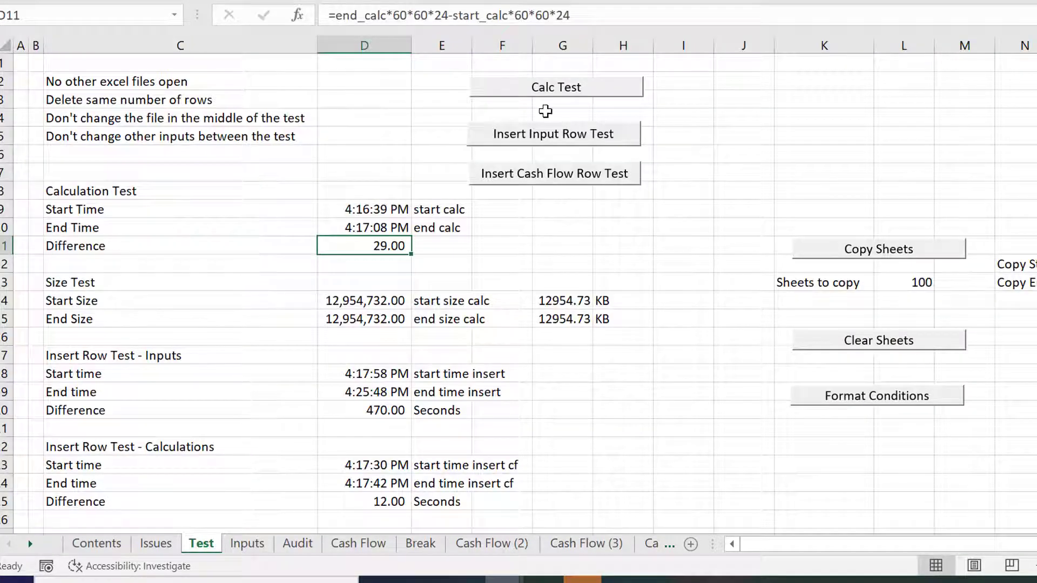
{"action": "right_click", "coordinate": [547, 139]}
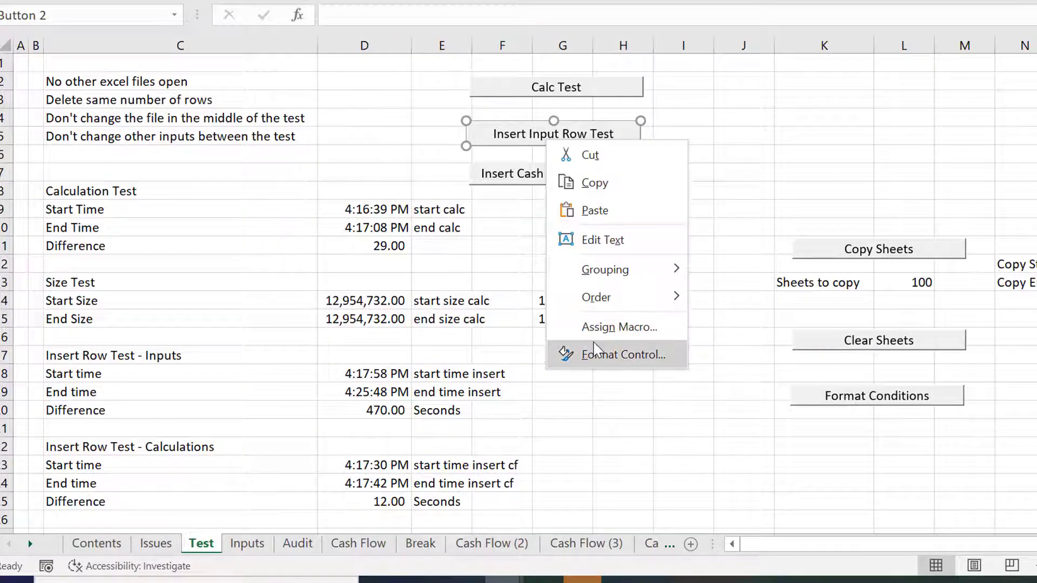
{"action": "left_click", "coordinate": [589, 355]}
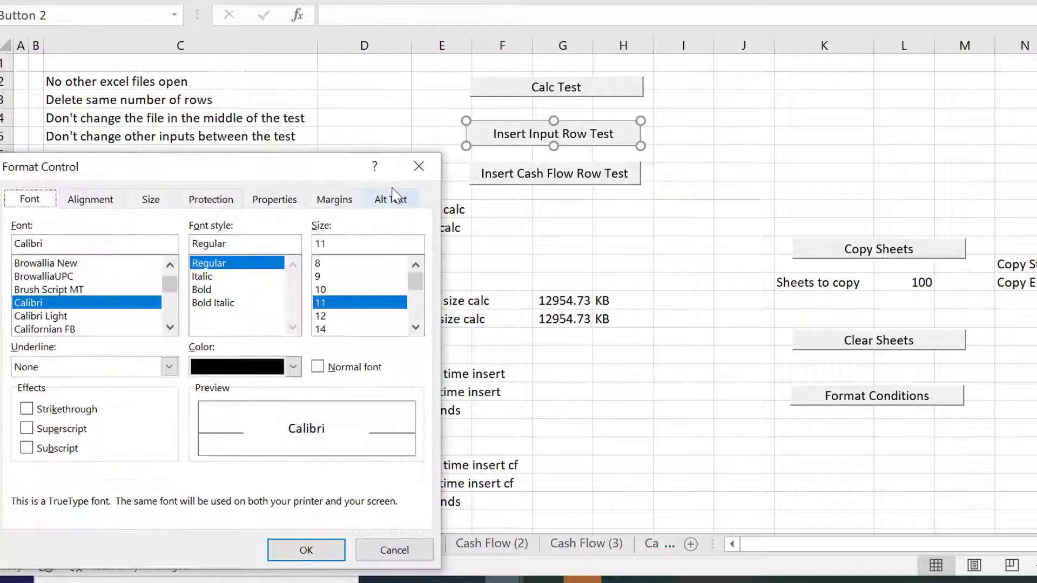
{"action": "left_click", "coordinate": [419, 166]}
{"action": "left_click", "coordinate": [680, 293]}
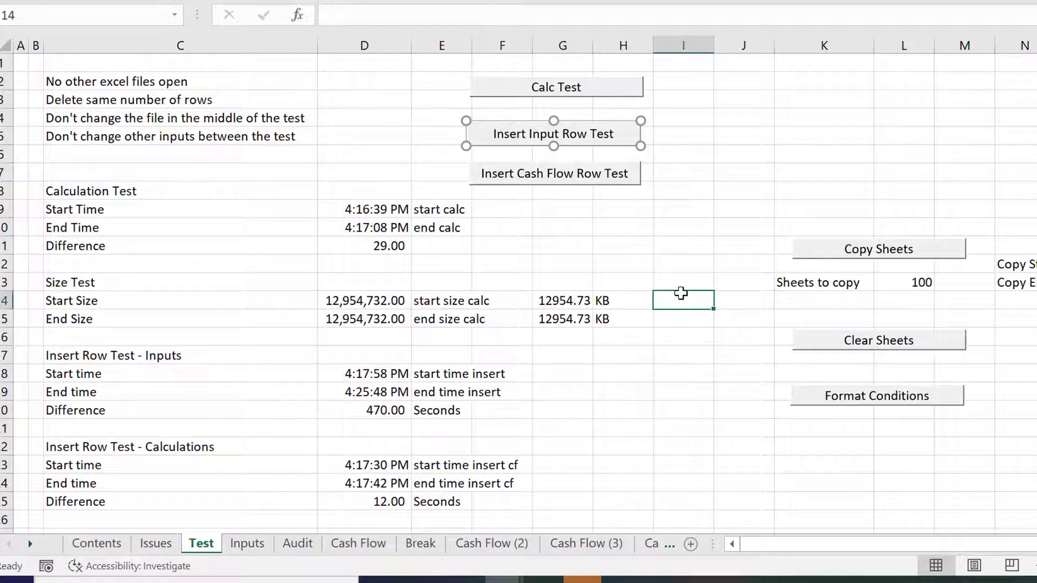
- Open the code of the macro assigned to the Insert Input Row Test button
{"action": "right_click", "coordinate": [511, 142]}
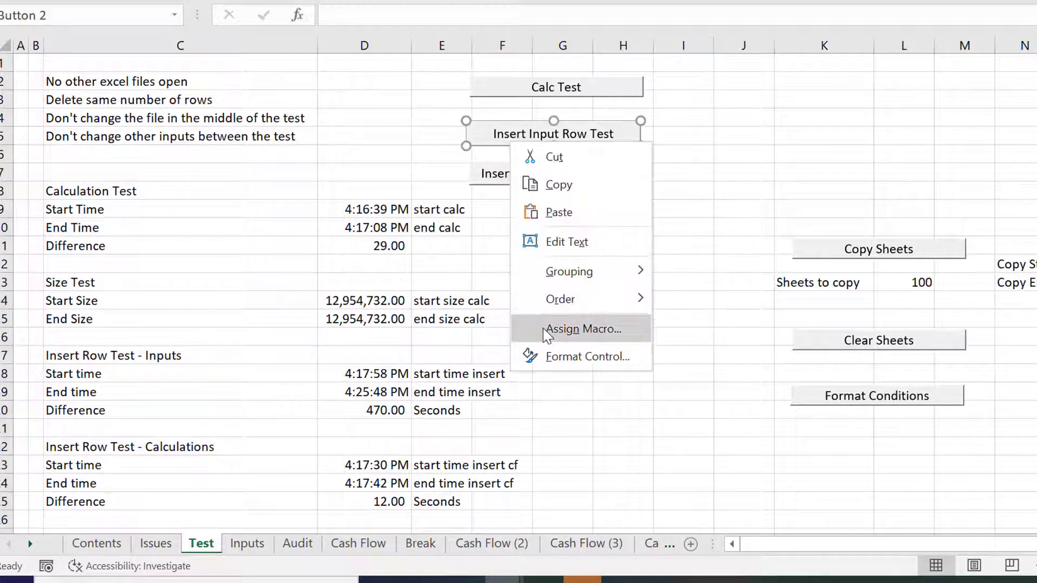
{"action": "left_click", "coordinate": [581, 328]}
{"action": "left_click", "coordinate": [719, 194]}
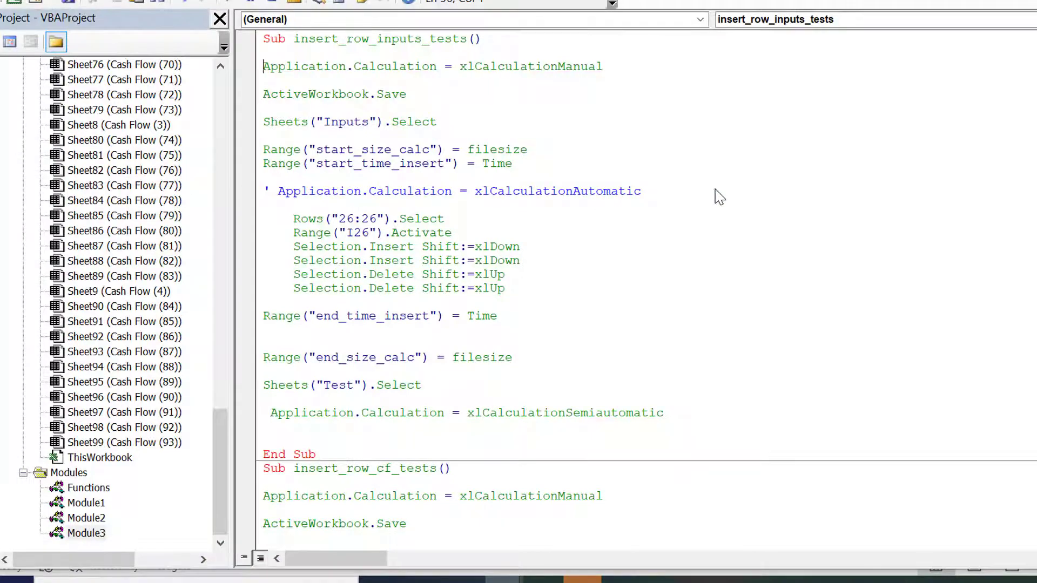
- Examine the insert_row_inputs_tests code line by line, from the manual calculation setting through the row 26 insert and delete commands
{"action": "key", "text": "Down"}
{"action": "key", "text": "Down"}
{"action": "key", "text": "Down"}
{"action": "key", "text": "Down"}
{"action": "key", "text": "Down"}
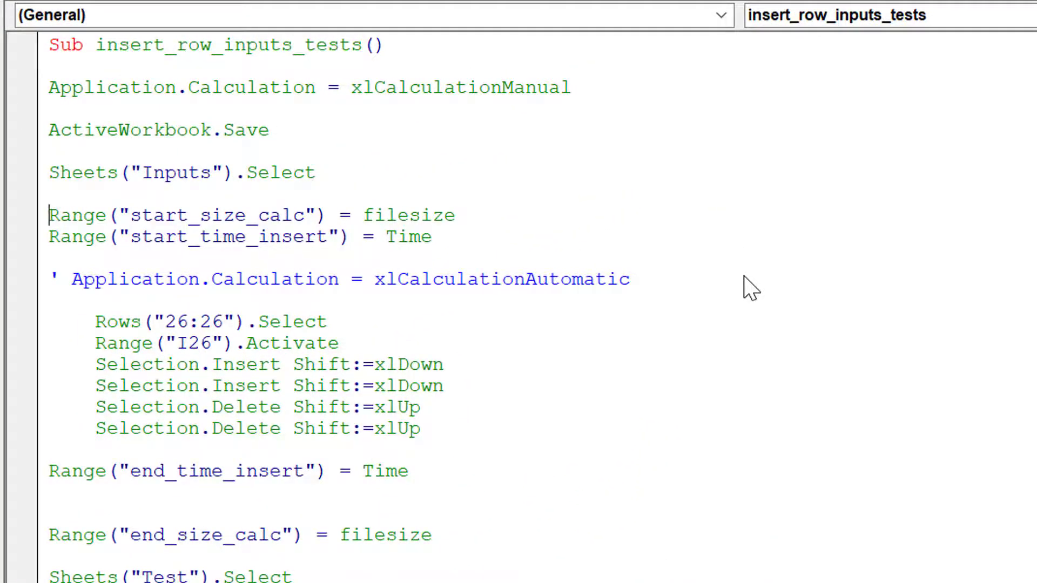
{"action": "key", "text": "Down"}
{"action": "key", "text": "Down"}
{"action": "key", "text": "Down"}
{"action": "key", "text": "Down"}
{"action": "key", "text": "Down"}
{"action": "key", "text": "Down"}
{"action": "key", "text": "Down"}
{"action": "key", "text": "Down"}
{"action": "key", "text": "Up"}
{"action": "key", "text": "Up"}
{"action": "key", "text": "Up"}
{"action": "key", "text": "Up"}
{"action": "key", "text": "Up"}
{"action": "key", "text": "Down"}
{"action": "key", "text": "Down"}
{"action": "key", "text": "Down"}
{"action": "key", "text": "Down"}
{"action": "key", "text": "Up"}
{"action": "key", "text": "Up"}
{"action": "key", "text": "Down"}
{"action": "key", "text": "Down"}
{"action": "key", "text": "Down"}
{"action": "key", "text": "Up"}
{"action": "key", "text": "Up"}
{"action": "key", "text": "Up"}
{"action": "key", "text": "Up"}
{"action": "key", "text": "Down"}
{"action": "key", "text": "Down"}
{"action": "key", "text": "Down"}
{"action": "key", "text": "Down"}
{"action": "key", "text": "Down"}
{"action": "key", "text": "Down"}
{"action": "key", "text": "Down"}
{"action": "key", "text": "Down"}
- Return to the Test sheet and inspect the Difference cell under Insert Row Test - Inputs
{"action": "key", "text": "alt+F11"}
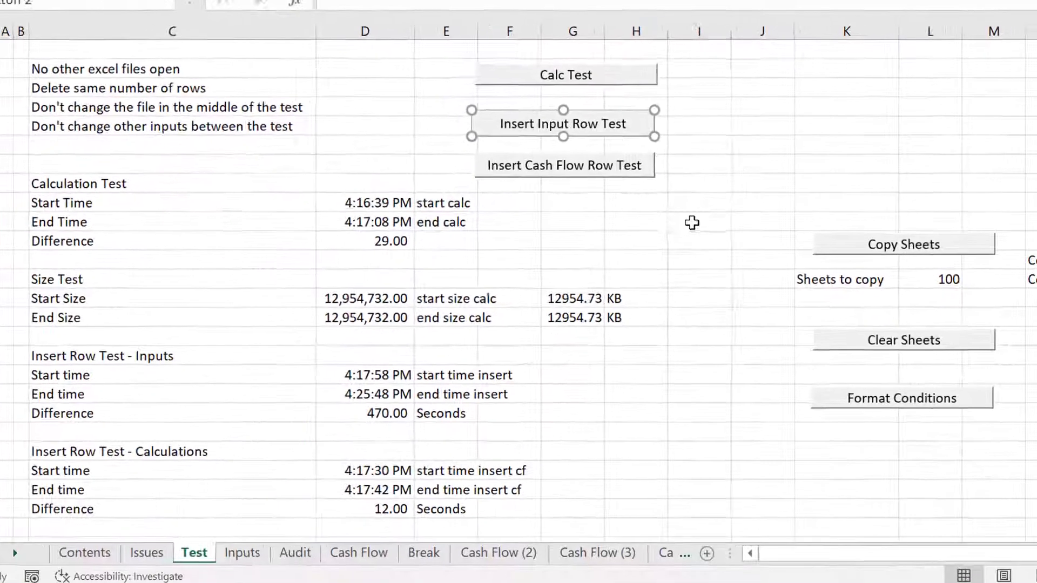
{"action": "left_click", "coordinate": [693, 218]}
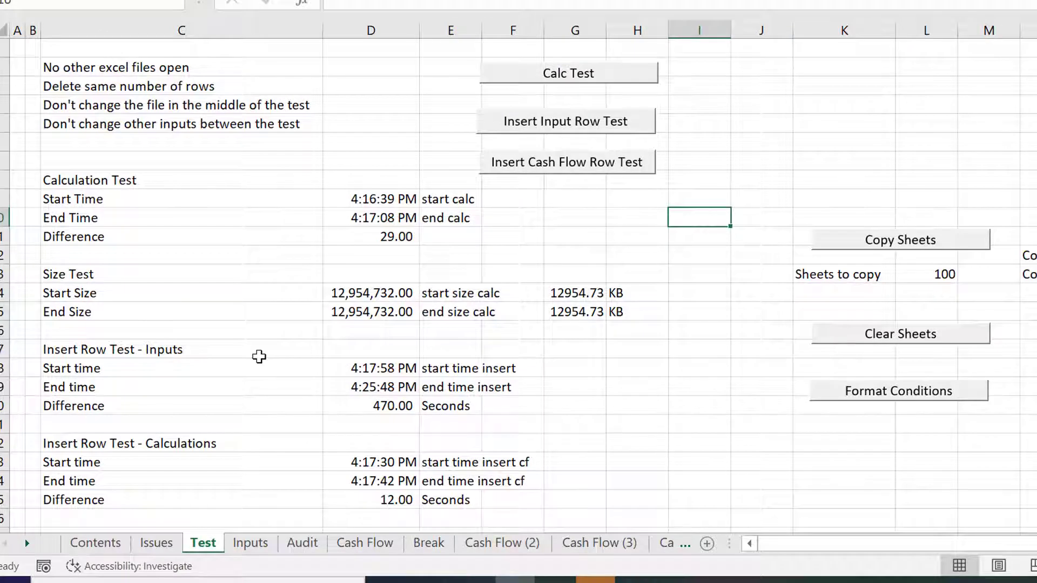
{"action": "left_click", "coordinate": [362, 404]}
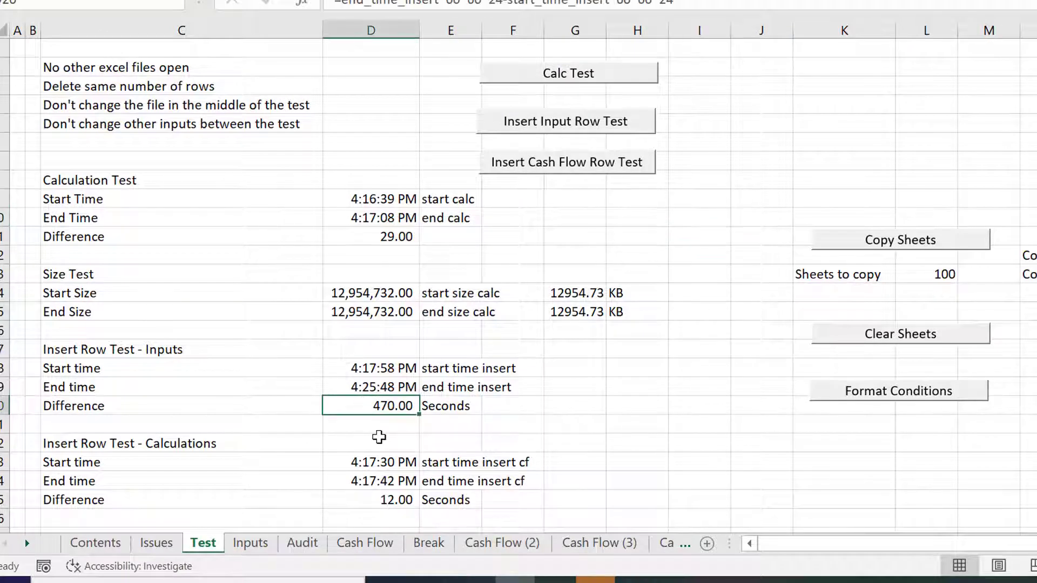
{"action": "left_click", "coordinate": [379, 436]}
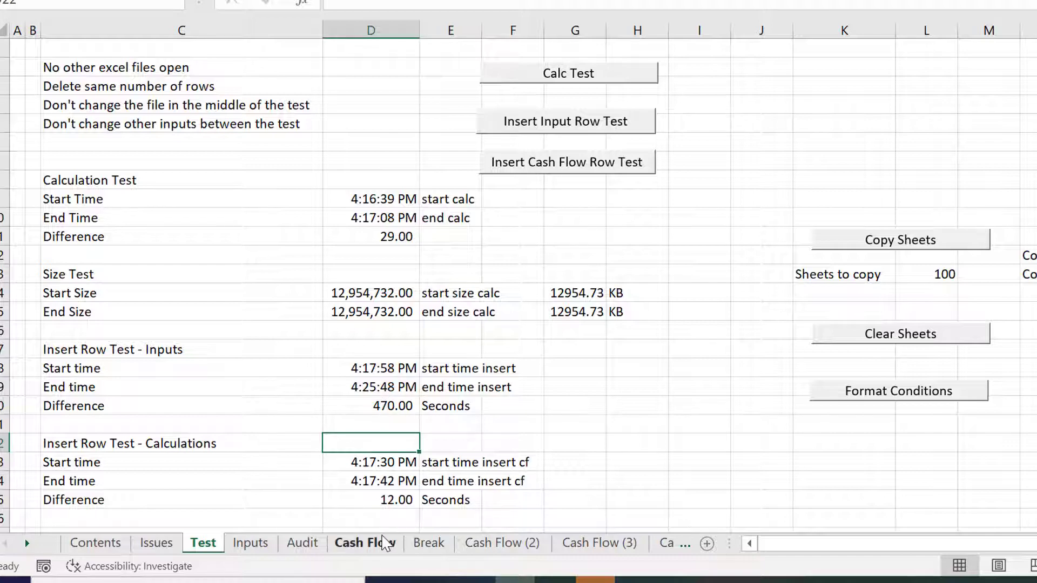
- Show the Cash Flow (2) sheet and select a cell in the Balance section under period 29
{"action": "left_click", "coordinate": [483, 544]}
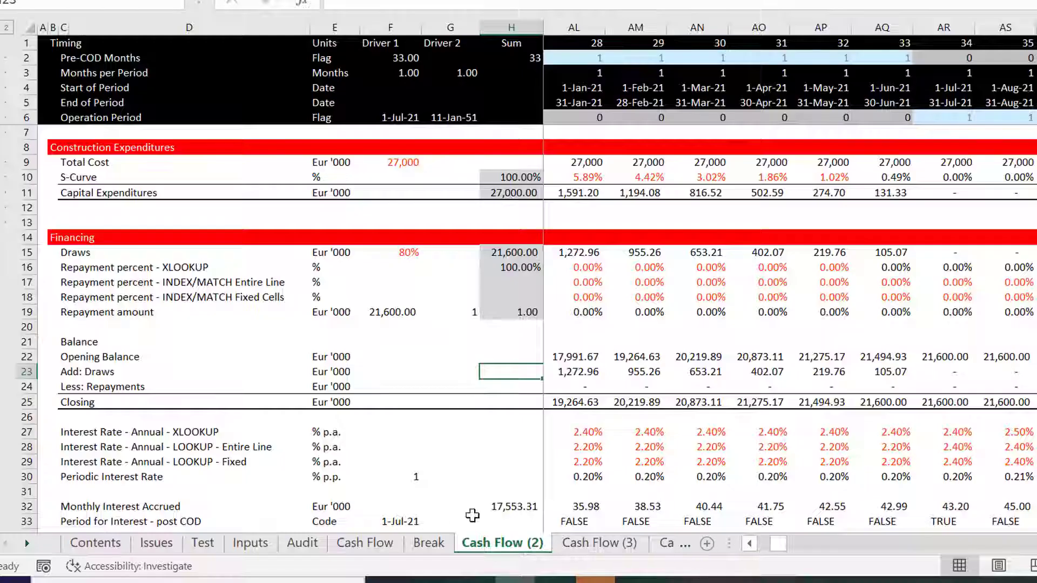
{"action": "left_click", "coordinate": [617, 357]}
{"action": "key", "text": "Up"}
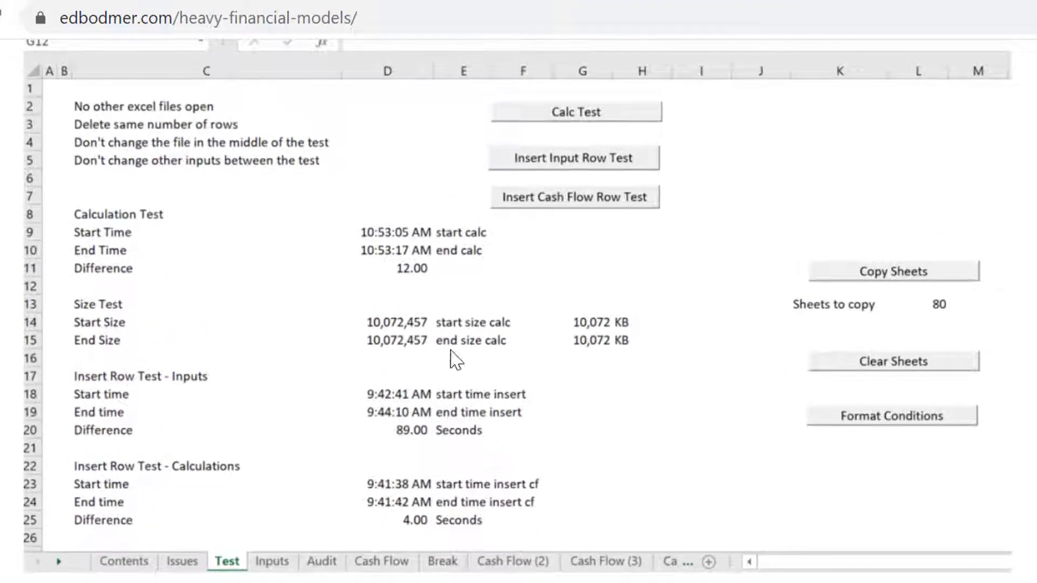
- Review the browser article's entire-line LOOKUP findings and test results, and look over the workbooks in the Heavy Test folder
{"action": "scroll", "coordinate": [518, 313], "scroll_direction": "up", "scroll_amount": 5}
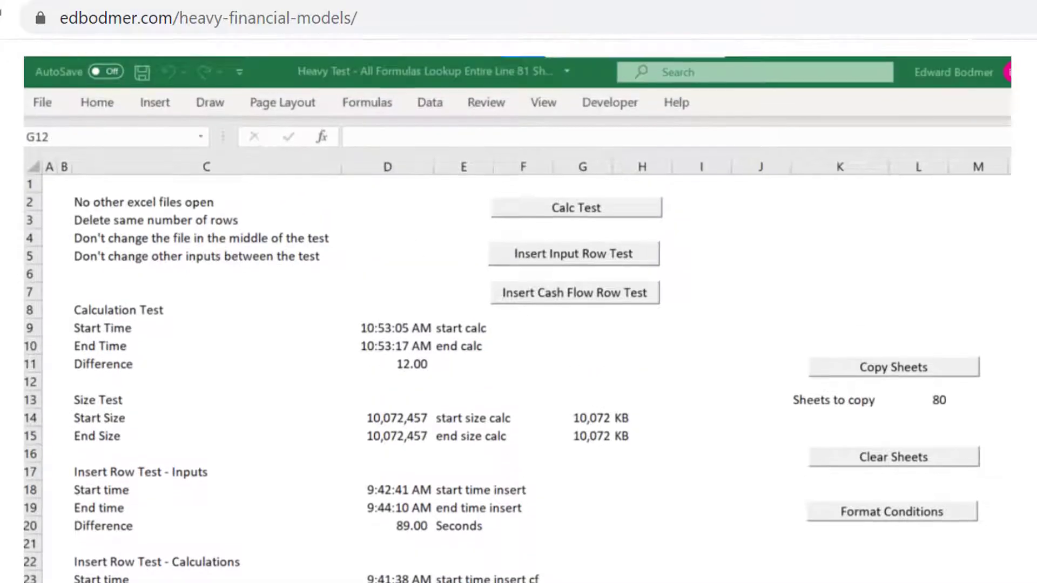
{"action": "scroll", "coordinate": [519, 313], "scroll_direction": "up", "scroll_amount": 3}
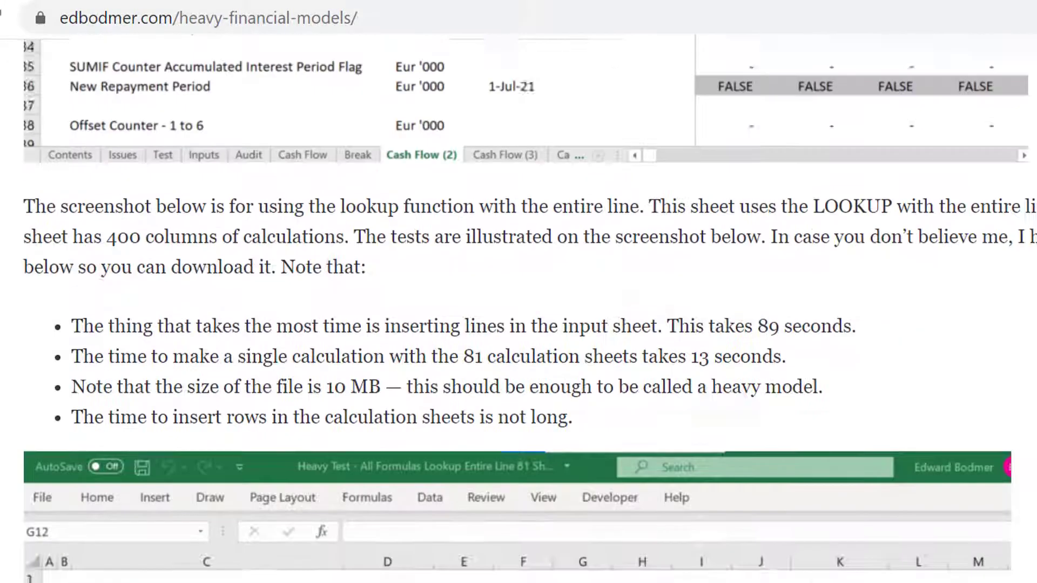
{"action": "scroll", "coordinate": [519, 313], "scroll_direction": "down", "scroll_amount": 2}
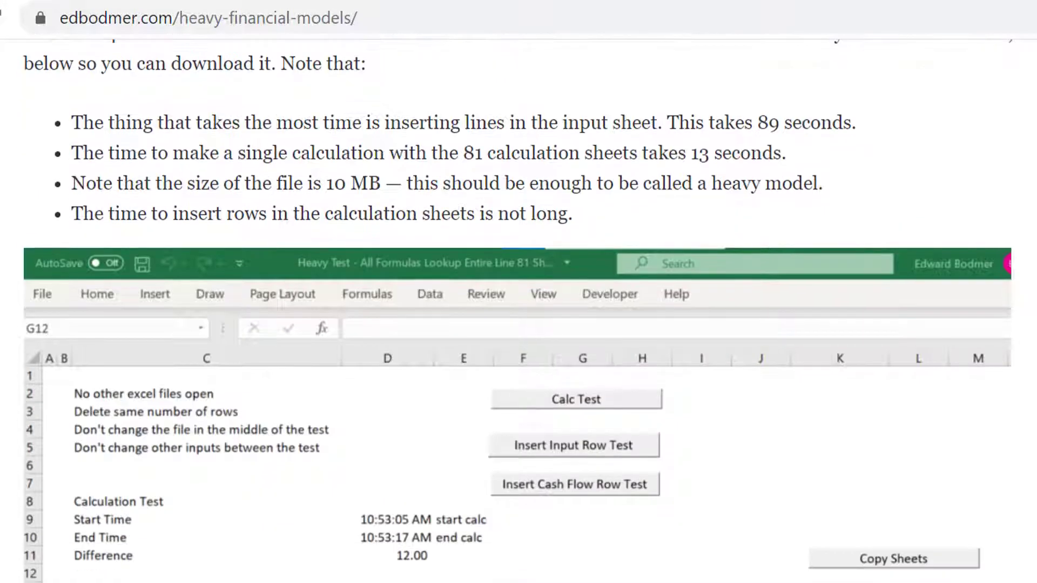
{"action": "scroll", "coordinate": [518, 314], "scroll_direction": "down", "scroll_amount": 5}
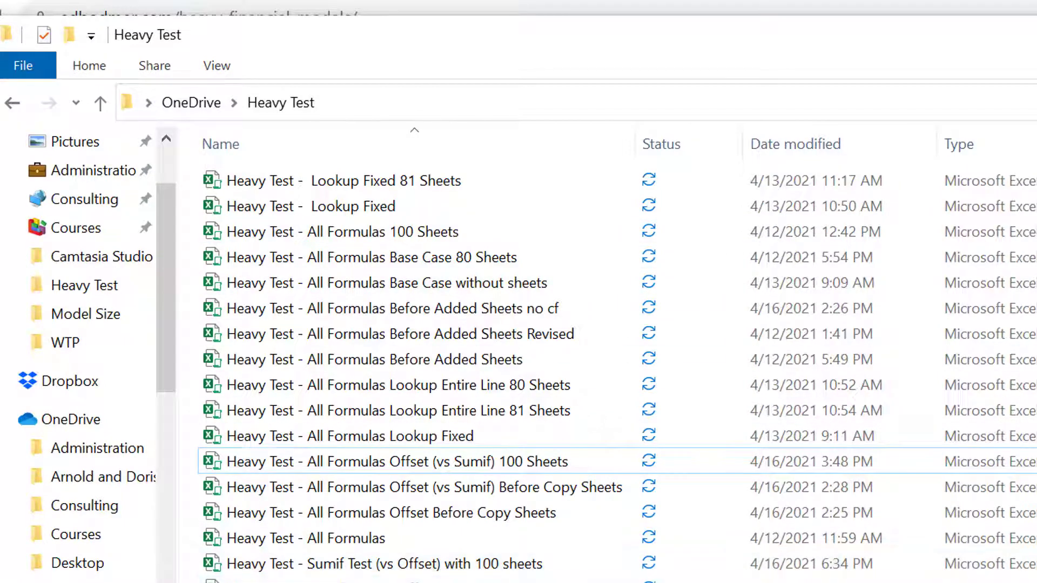
{"action": "left_click", "coordinate": [98, 230]}
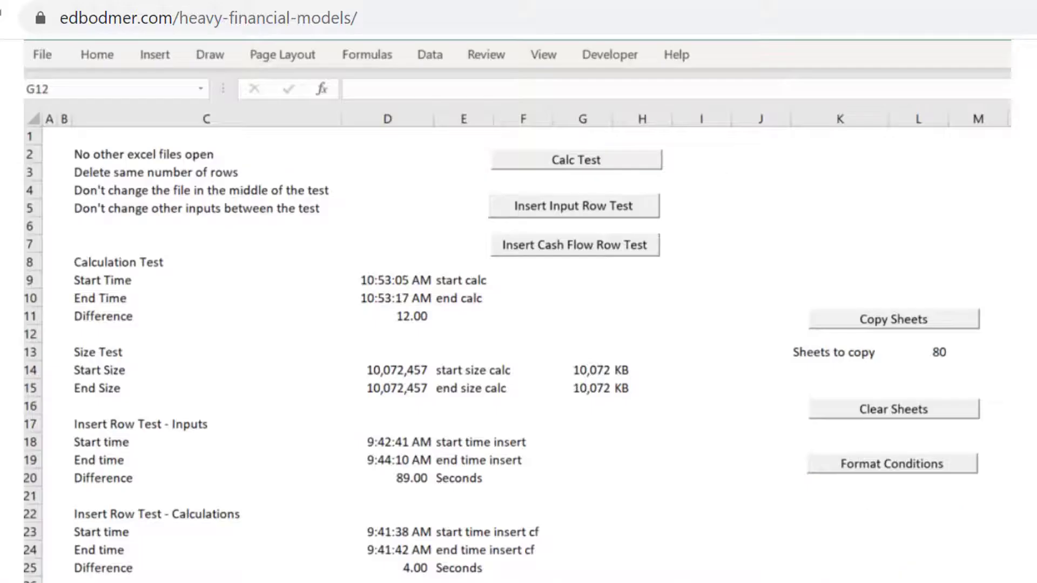
- Read the article's section on LOOKUP with fixed ranges, covering its formula example, written findings and test results
{"action": "scroll", "coordinate": [519, 308], "scroll_direction": "down", "scroll_amount": 5}
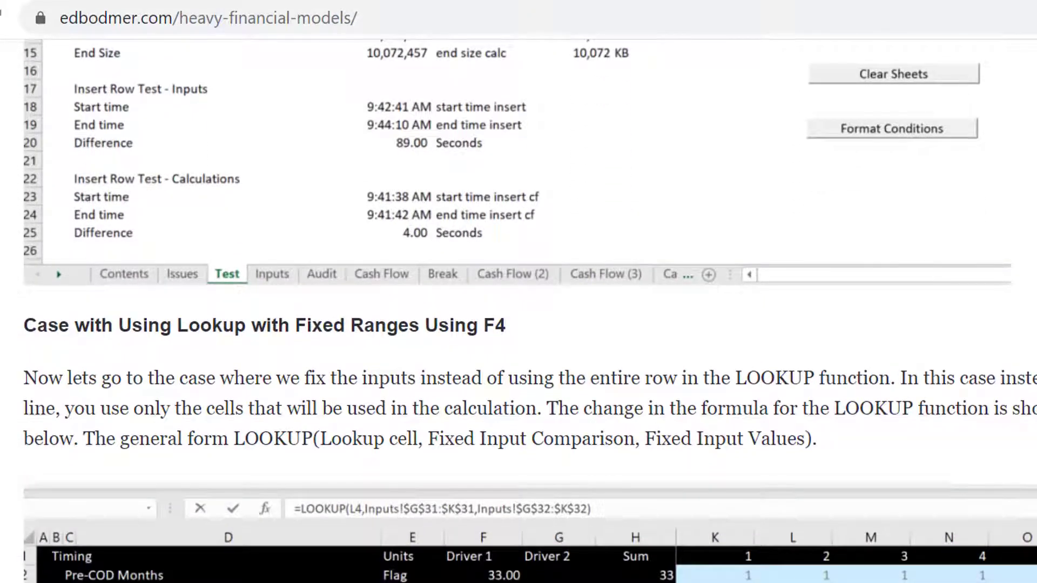
{"action": "scroll", "coordinate": [518, 311], "scroll_direction": "down", "scroll_amount": 2}
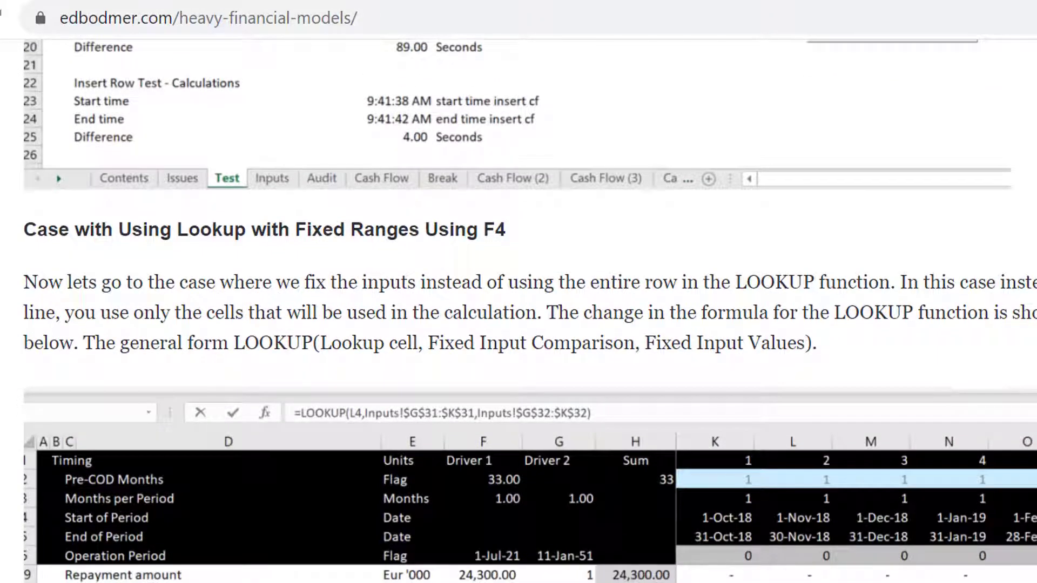
{"action": "scroll", "coordinate": [752, 507], "scroll_direction": "down", "scroll_amount": 6}
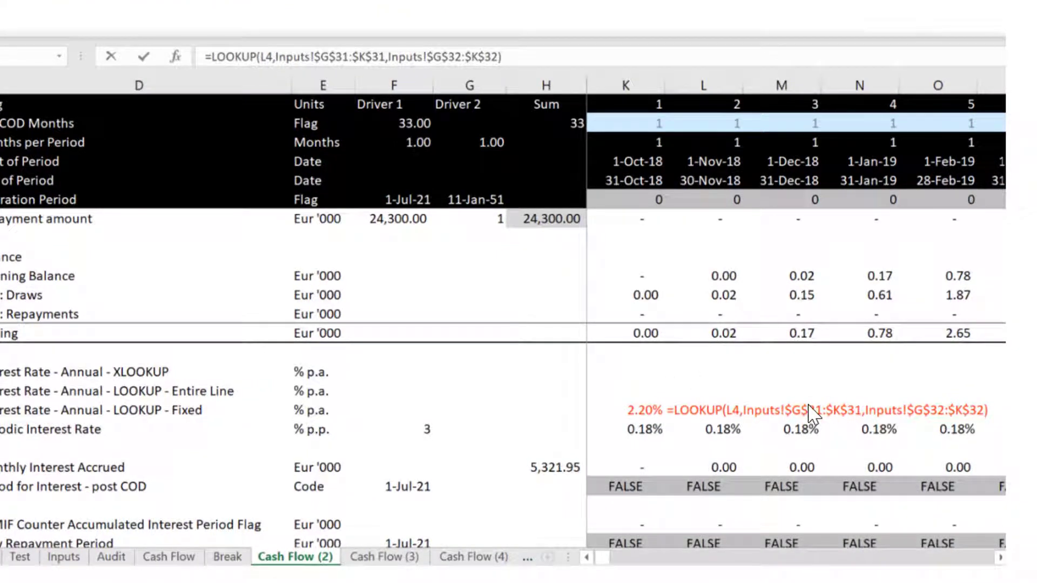
{"action": "scroll", "coordinate": [813, 415], "scroll_direction": "down", "scroll_amount": 5}
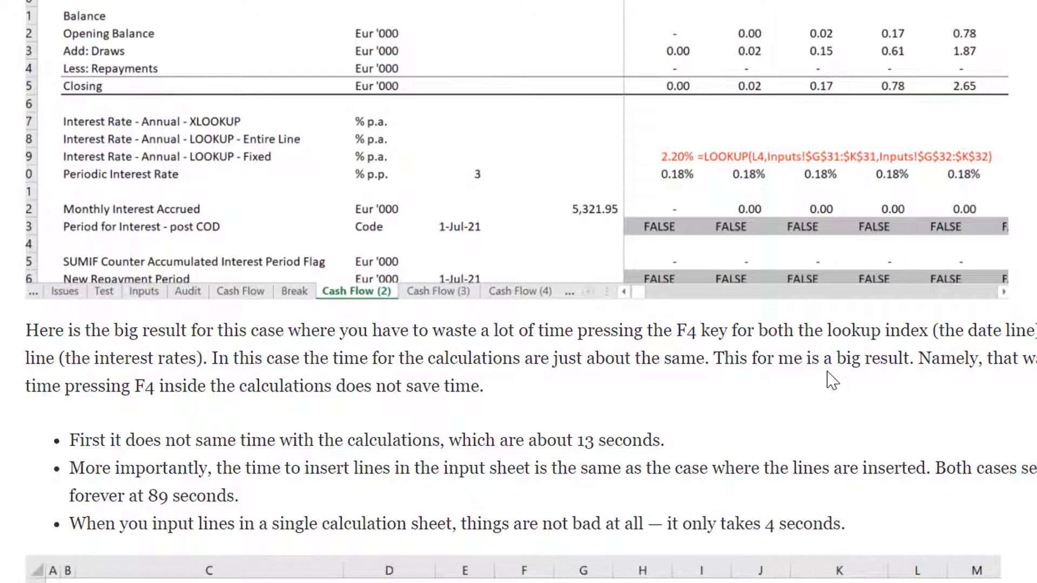
{"action": "scroll", "coordinate": [832, 381], "scroll_direction": "down", "scroll_amount": 6}
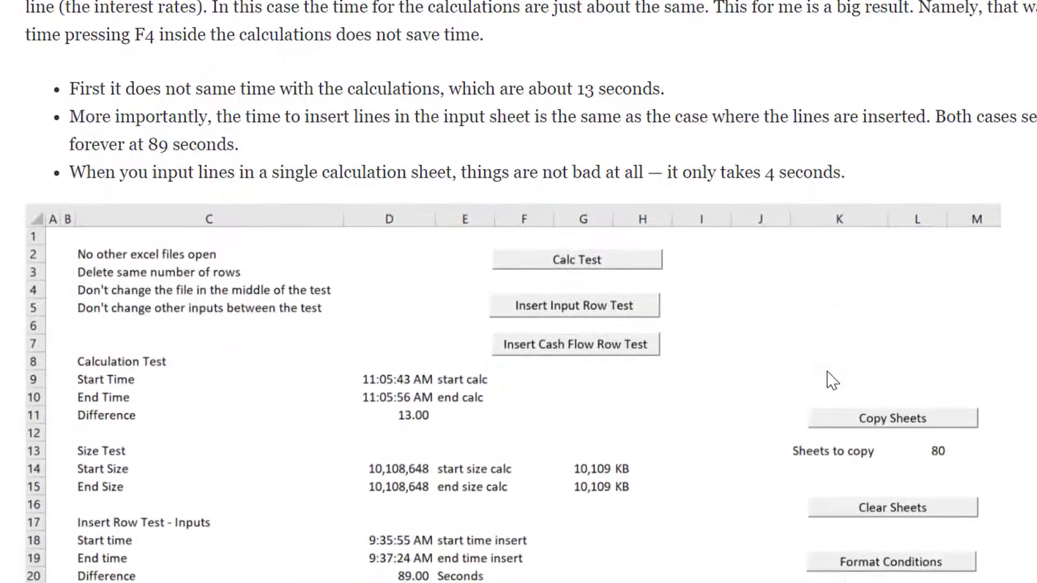
{"action": "scroll", "coordinate": [832, 381], "scroll_direction": "down", "scroll_amount": 2}
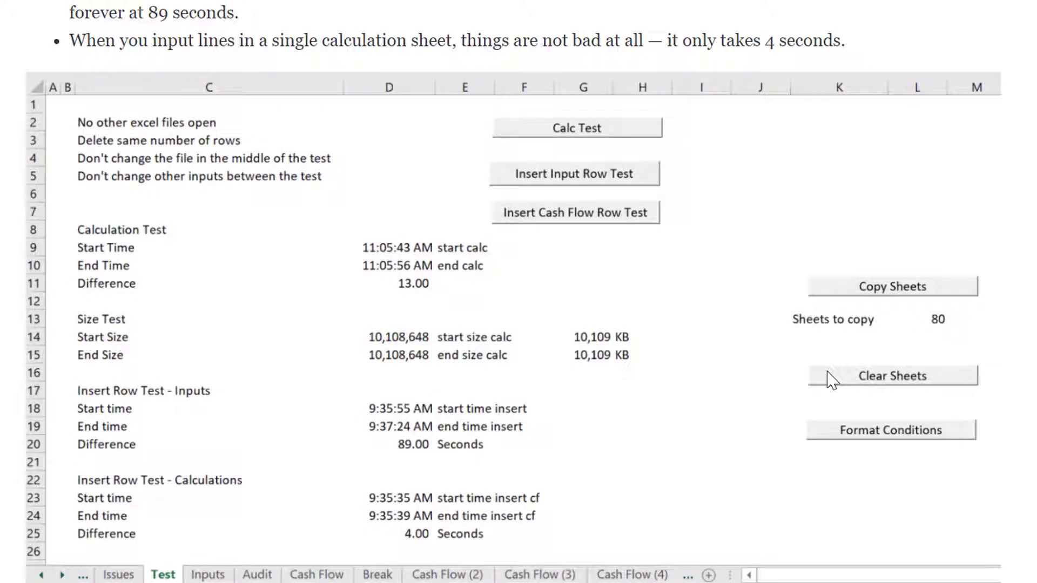
- Compare the article's entire-line LOOKUP test results with the fixed-range formula, findings and test results
{"action": "scroll", "coordinate": [832, 381], "scroll_direction": "up", "scroll_amount": 10}
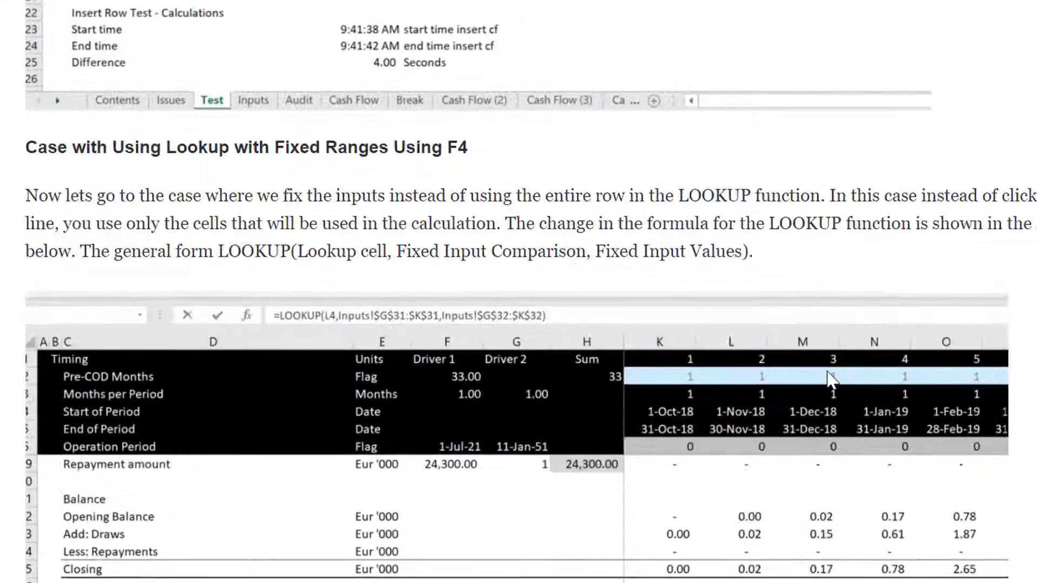
{"action": "scroll", "coordinate": [827, 373], "scroll_direction": "down", "scroll_amount": 5}
{"action": "scroll", "coordinate": [827, 373], "scroll_direction": "up", "scroll_amount": 12}
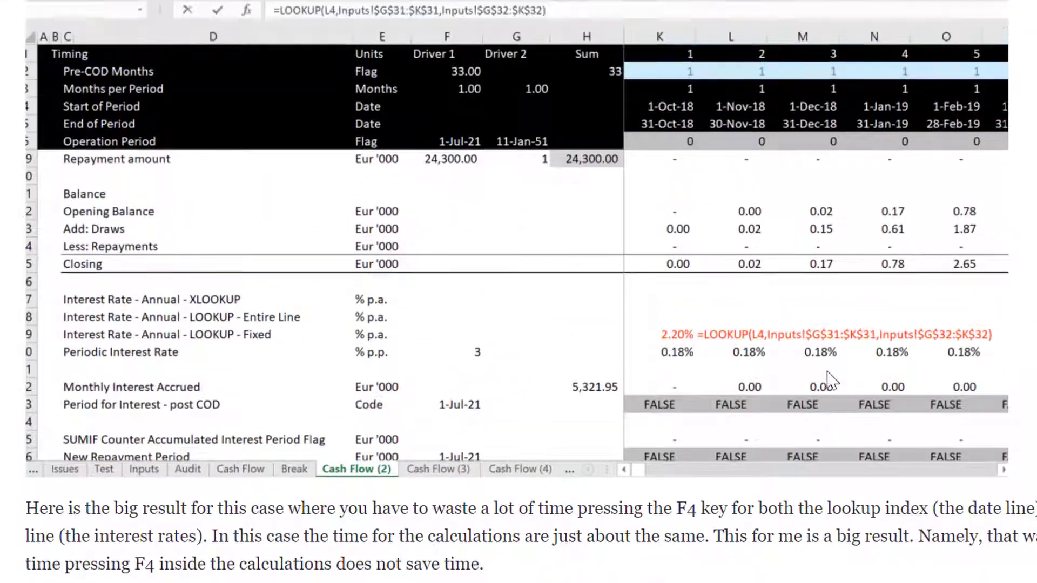
{"action": "scroll", "coordinate": [832, 381], "scroll_direction": "up", "scroll_amount": 2}
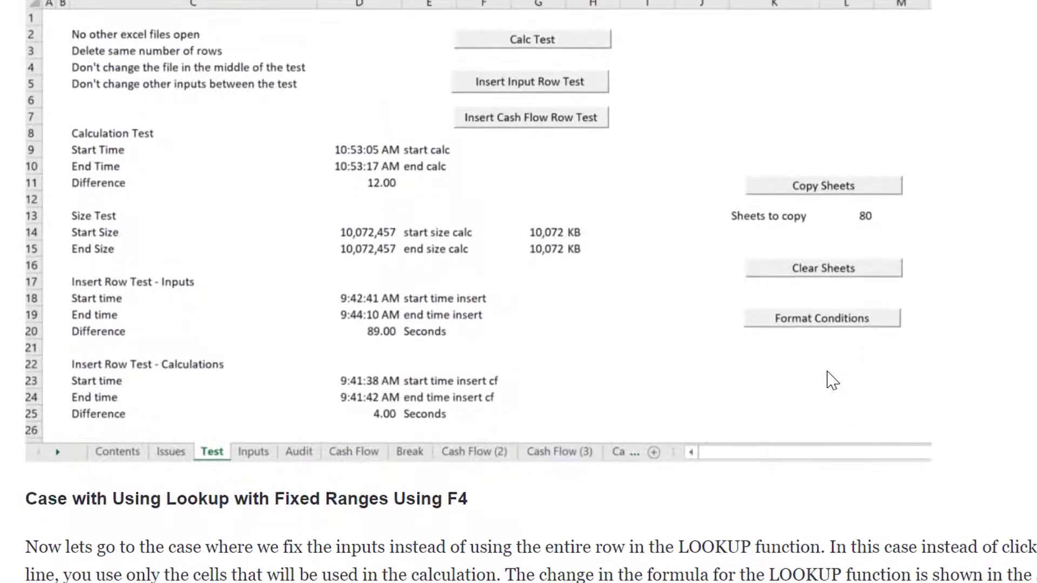
{"action": "scroll", "coordinate": [832, 381], "scroll_direction": "down", "scroll_amount": 4}
{"action": "scroll", "coordinate": [832, 381], "scroll_direction": "down", "scroll_amount": 15}
{"action": "scroll", "coordinate": [831, 381], "scroll_direction": "up", "scroll_amount": 7}
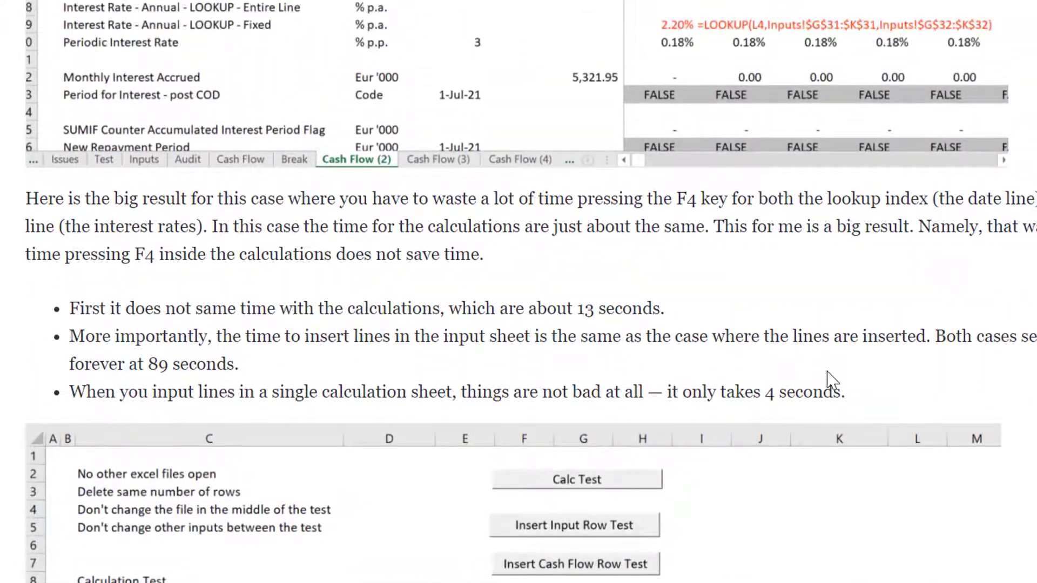
{"action": "scroll", "coordinate": [831, 381], "scroll_direction": "down", "scroll_amount": 8}
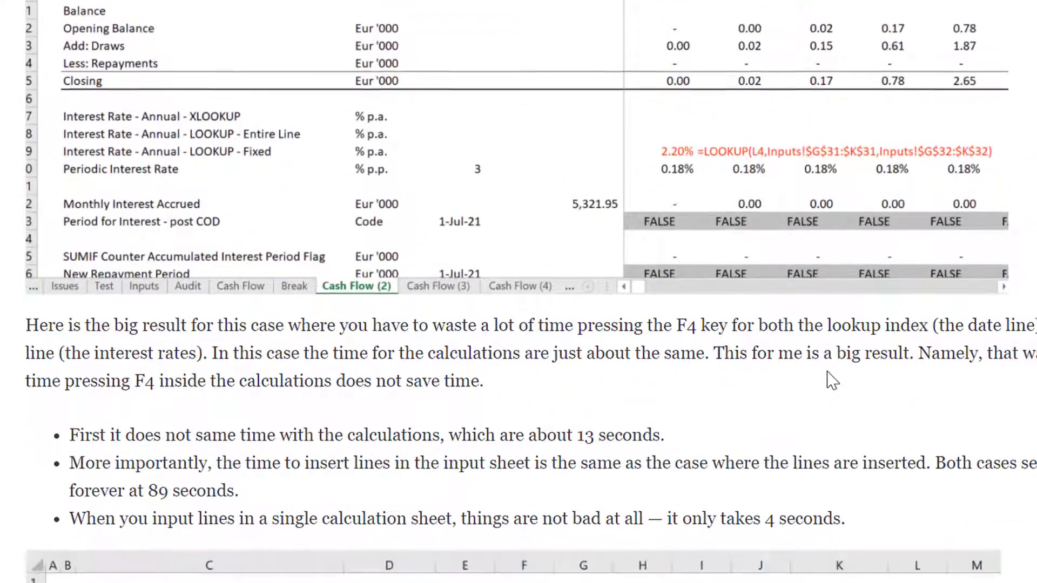
{"action": "scroll", "coordinate": [832, 381], "scroll_direction": "down", "scroll_amount": 2}
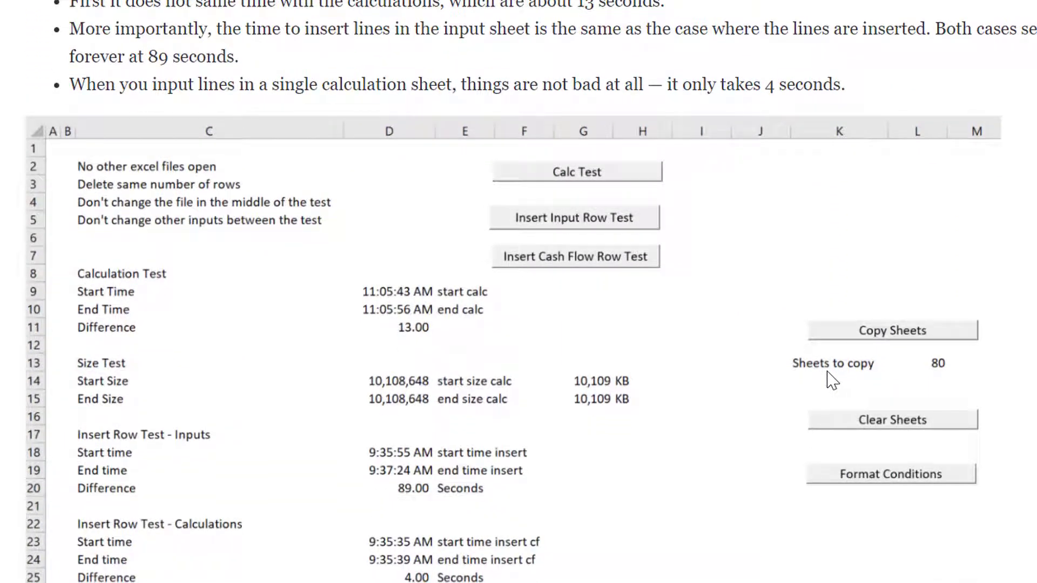
{"action": "scroll", "coordinate": [828, 373], "scroll_direction": "up", "scroll_amount": 1}
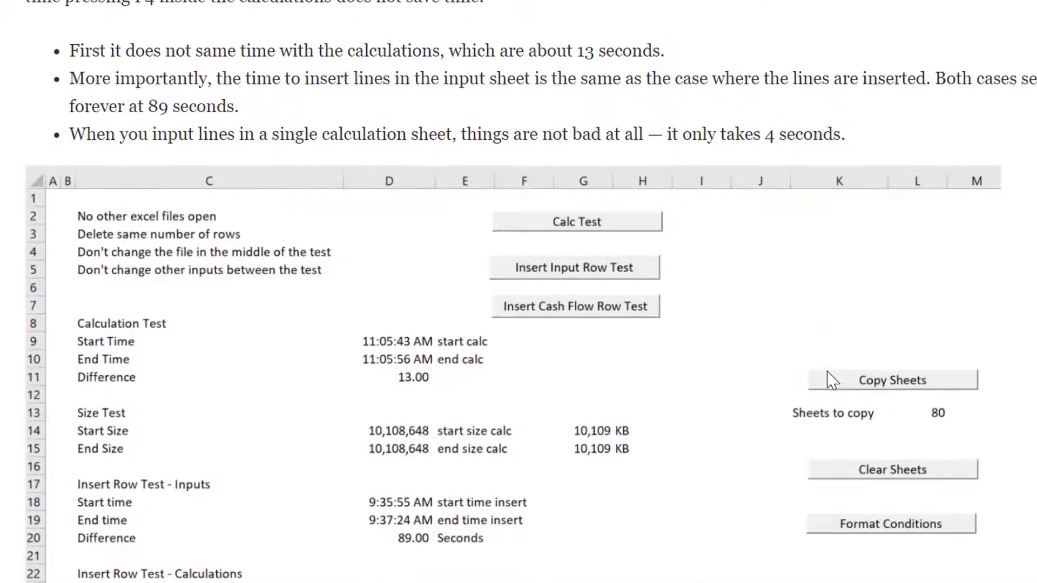
{"action": "scroll", "coordinate": [828, 372], "scroll_direction": "down", "scroll_amount": 11}
{"action": "scroll", "coordinate": [828, 373], "scroll_direction": "up", "scroll_amount": 8}
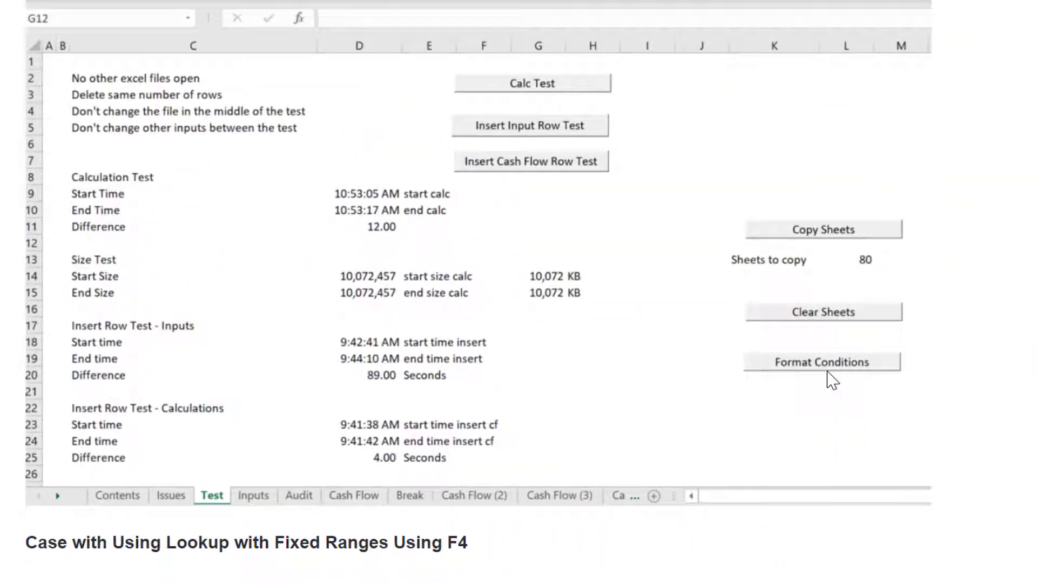
{"action": "scroll", "coordinate": [832, 381], "scroll_direction": "down", "scroll_amount": 20}
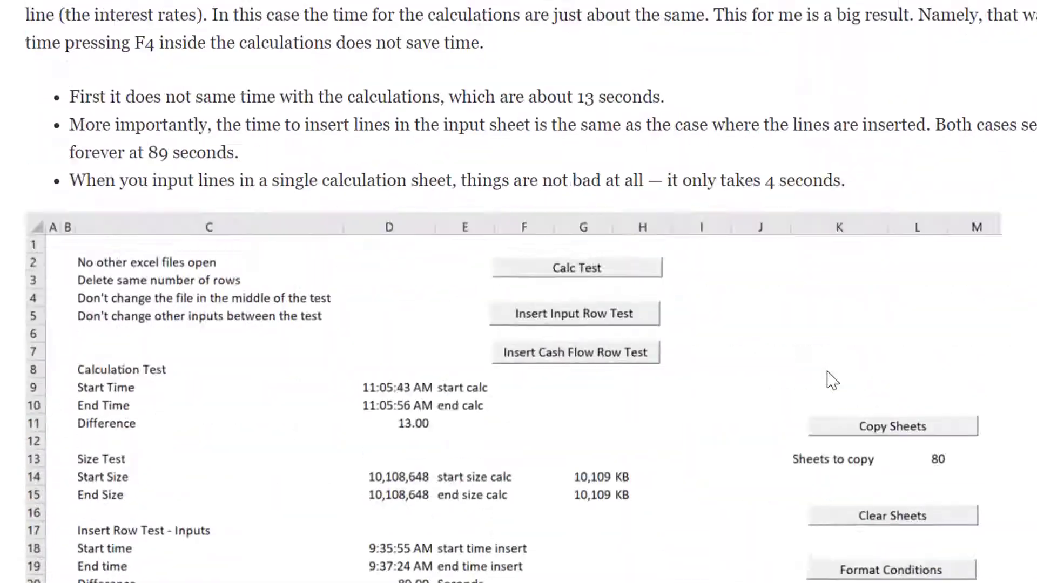
{"action": "scroll", "coordinate": [832, 381], "scroll_direction": "down", "scroll_amount": 2}
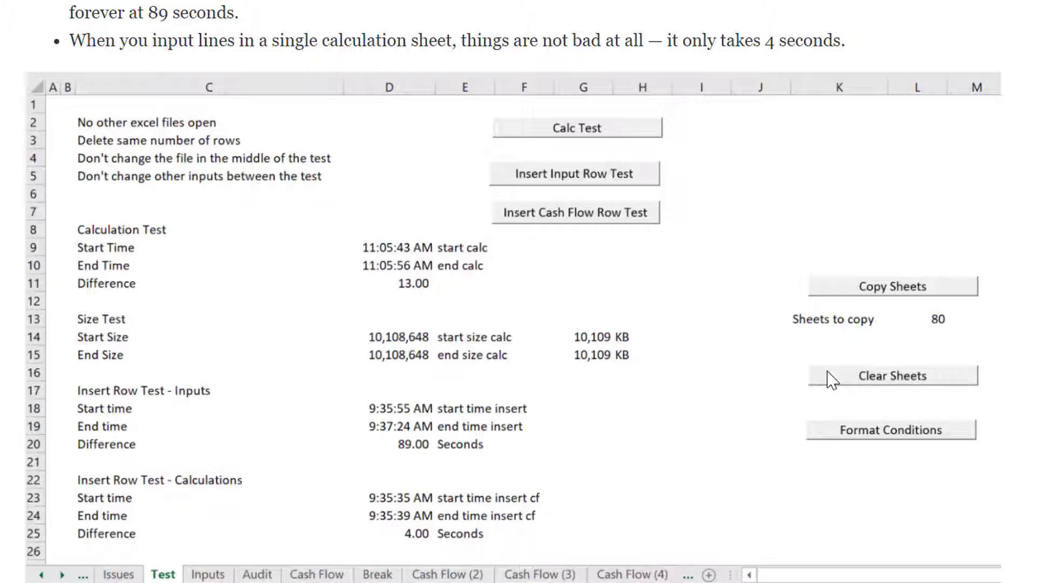
{"action": "scroll", "coordinate": [832, 380], "scroll_direction": "down", "scroll_amount": 1}
{"action": "scroll", "coordinate": [834, 352], "scroll_direction": "up", "scroll_amount": 5}
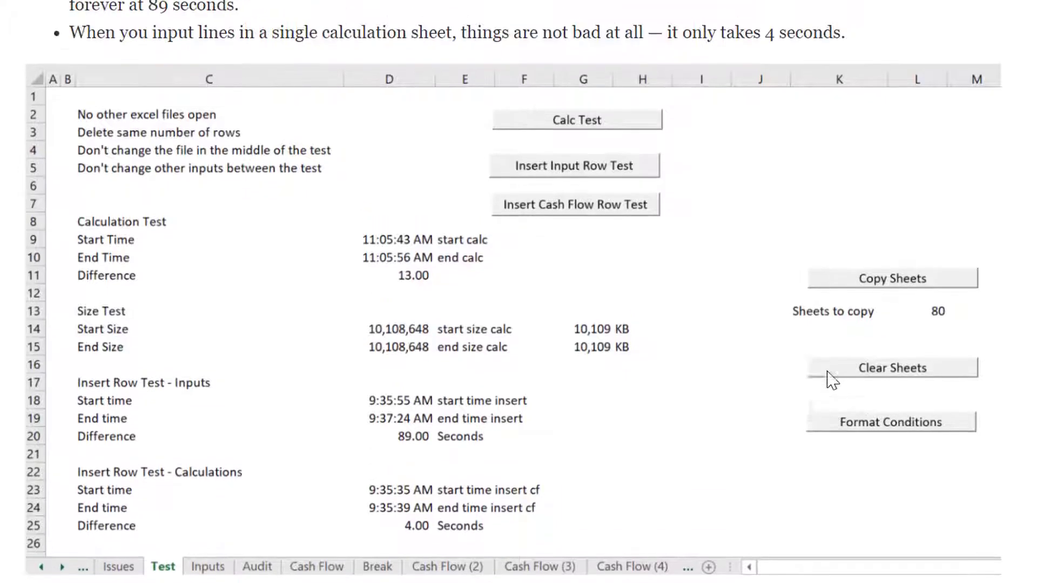
- Compare the article's fixed-range LOOKUP formula example once more with the entire-line test results above it
{"action": "scroll", "coordinate": [832, 380], "scroll_direction": "down", "scroll_amount": 10}
{"action": "scroll", "coordinate": [832, 380], "scroll_direction": "up", "scroll_amount": 8}
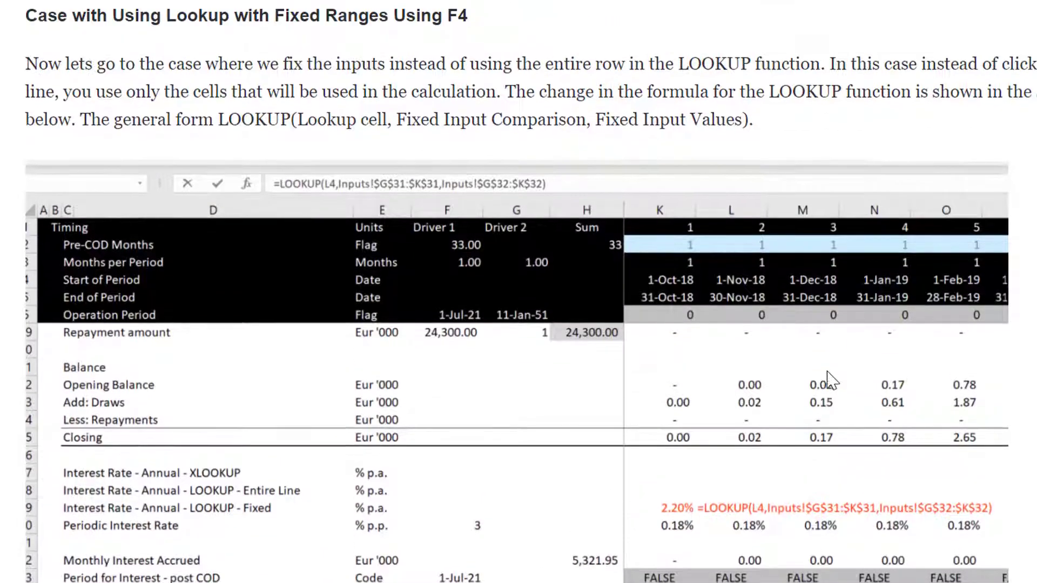
{"action": "scroll", "coordinate": [831, 379], "scroll_direction": "up", "scroll_amount": 5}
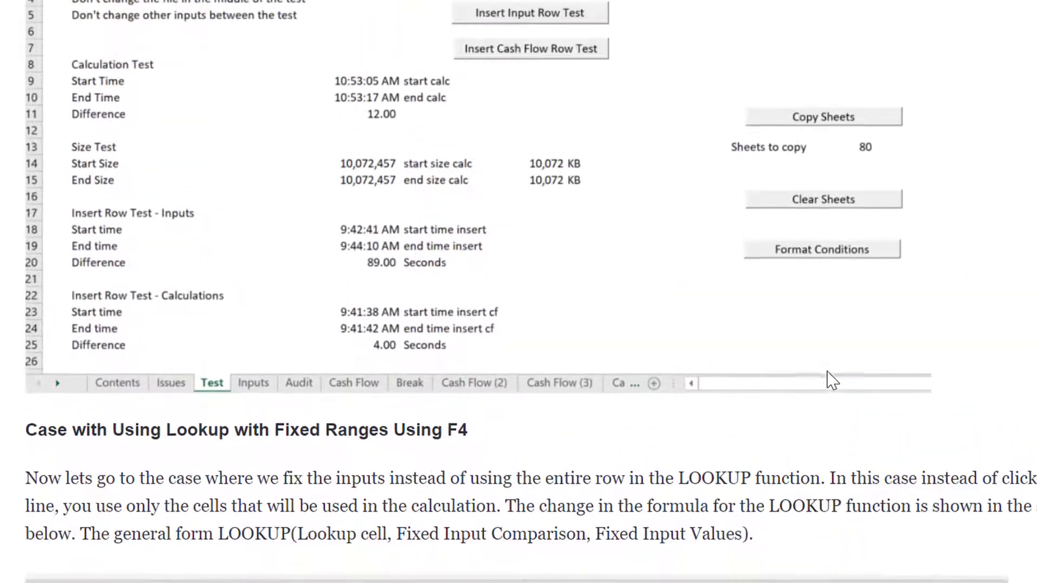
{"action": "scroll", "coordinate": [832, 379], "scroll_direction": "down", "scroll_amount": 15}
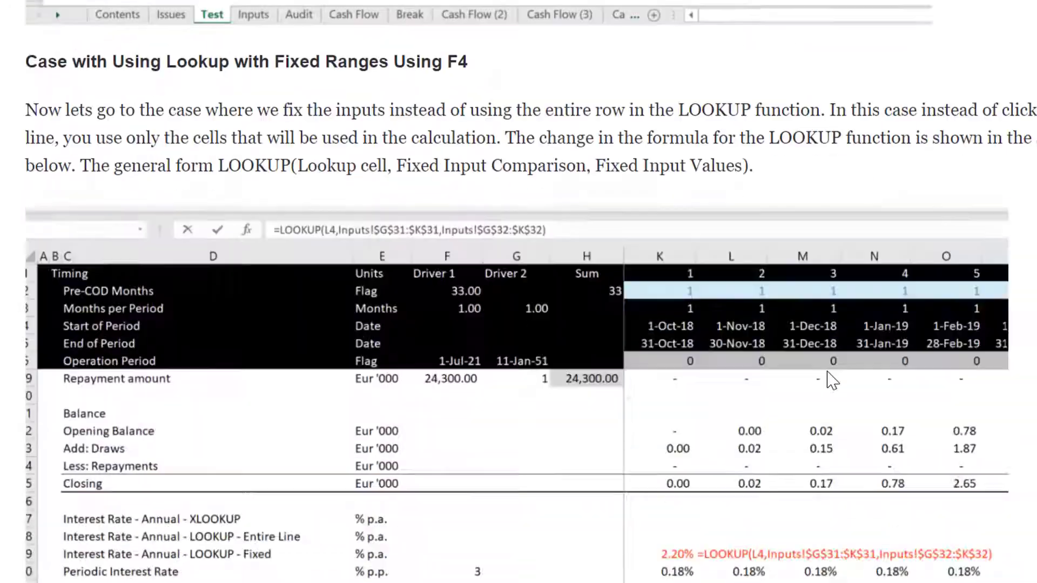
{"action": "scroll", "coordinate": [831, 380], "scroll_direction": "down", "scroll_amount": 1}
{"action": "scroll", "coordinate": [832, 380], "scroll_direction": "up", "scroll_amount": 15}
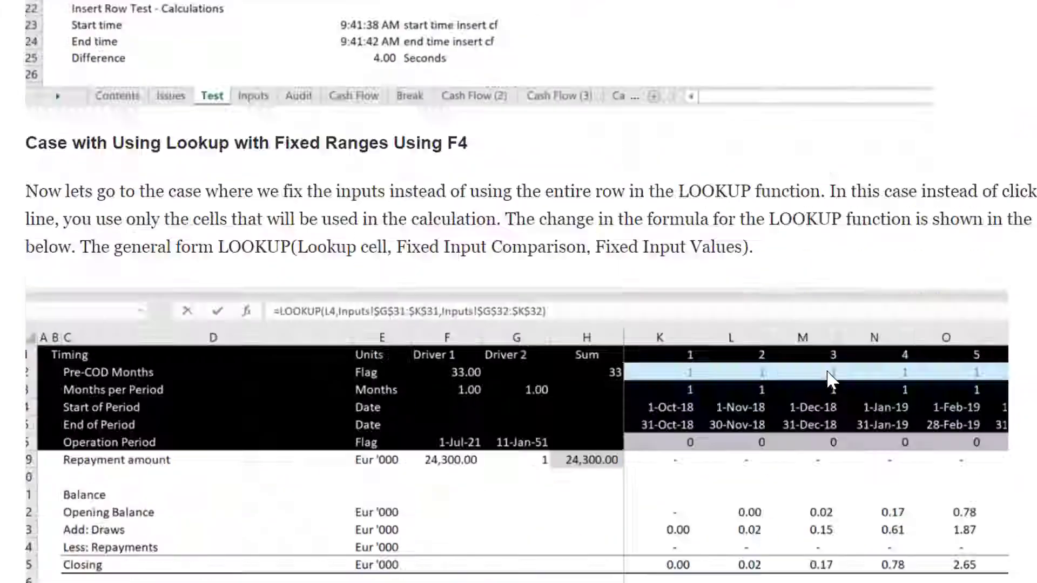
- Return to the start of the Heavy Financial Models article and view its introduction and Old Wives Tales picture
{"action": "scroll", "coordinate": [831, 379], "scroll_direction": "up", "scroll_amount": 5}
{"action": "scroll", "coordinate": [832, 380], "scroll_direction": "down", "scroll_amount": 8}
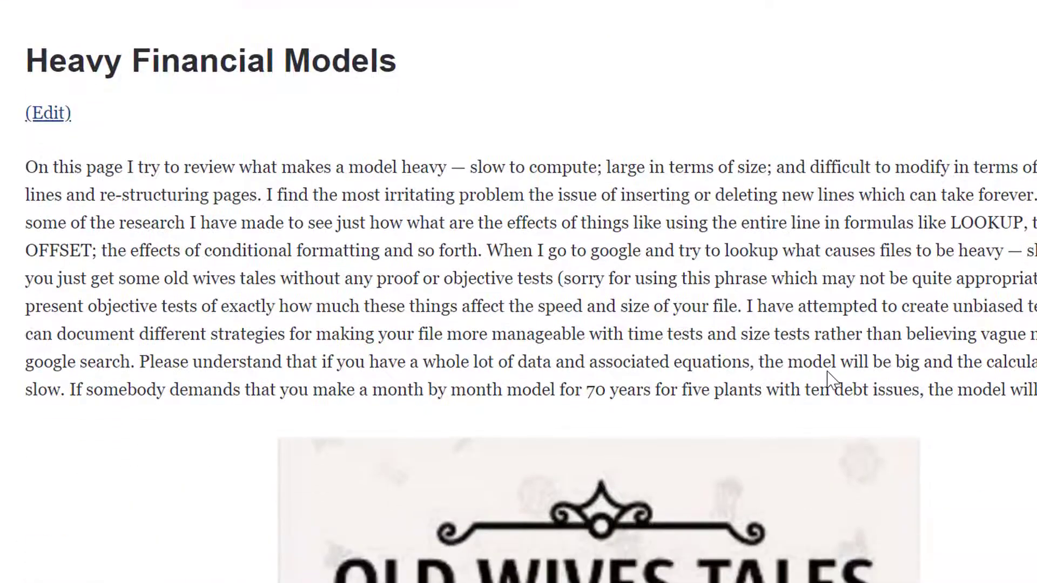
{"action": "scroll", "coordinate": [826, 371], "scroll_direction": "up", "scroll_amount": 2}
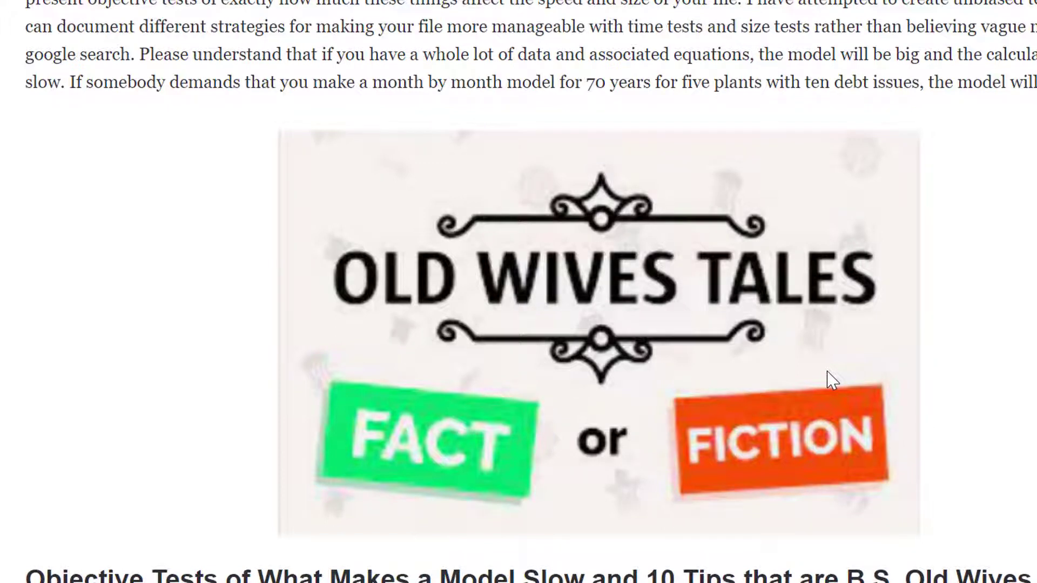
- Review the article from the SUM OFFSET versus SUMIF video through both LOOKUP cases to the summary on entire rows or columns
{"action": "scroll", "coordinate": [832, 380], "scroll_direction": "down", "scroll_amount": 20}
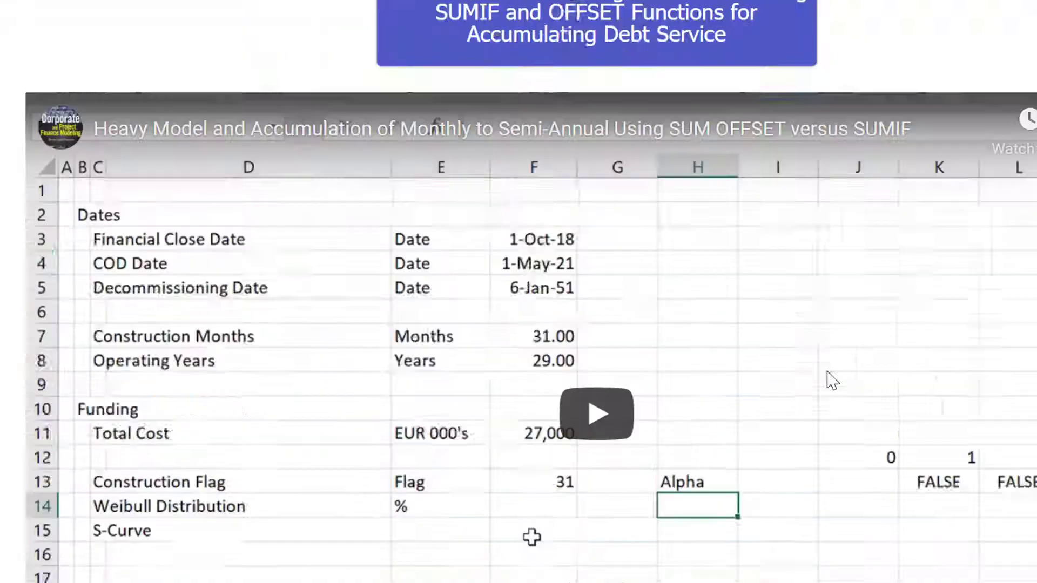
{"action": "scroll", "coordinate": [832, 380], "scroll_direction": "down", "scroll_amount": 15}
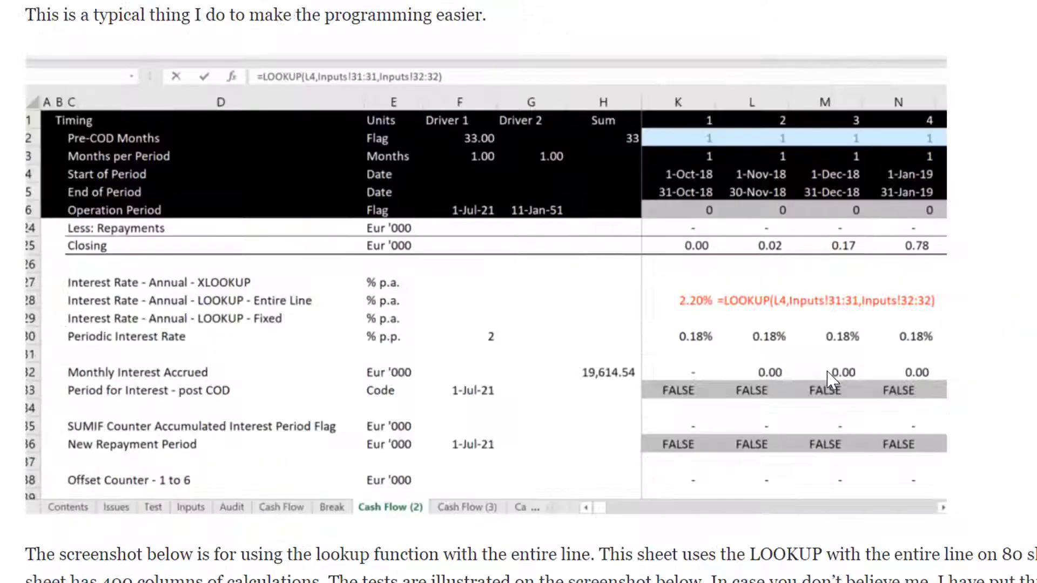
{"action": "scroll", "coordinate": [832, 380], "scroll_direction": "down", "scroll_amount": 15}
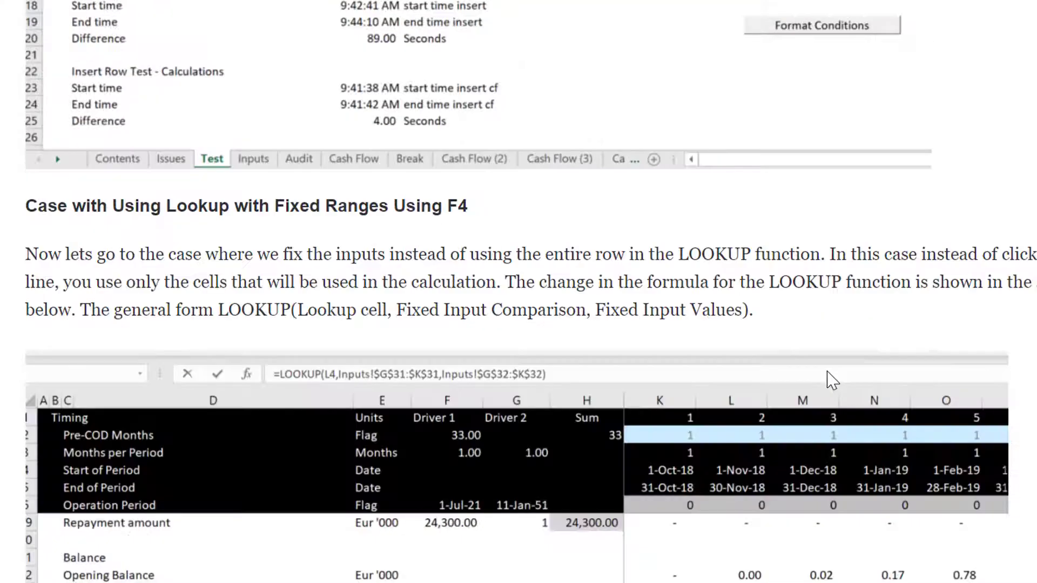
{"action": "scroll", "coordinate": [832, 379], "scroll_direction": "down", "scroll_amount": 15}
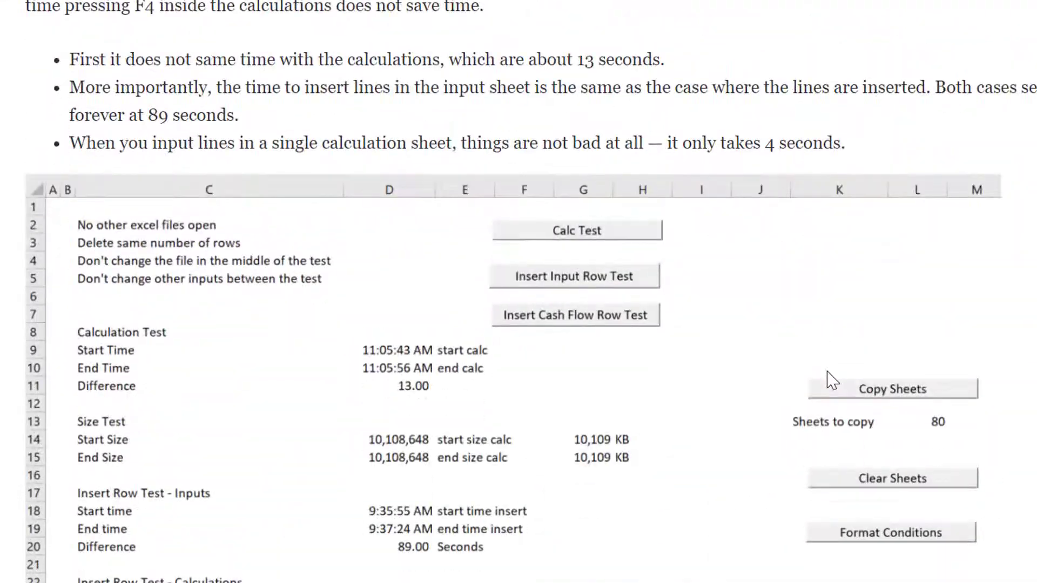
{"action": "scroll", "coordinate": [831, 380], "scroll_direction": "down", "scroll_amount": 2}
{"action": "scroll", "coordinate": [832, 379], "scroll_direction": "down", "scroll_amount": 13}
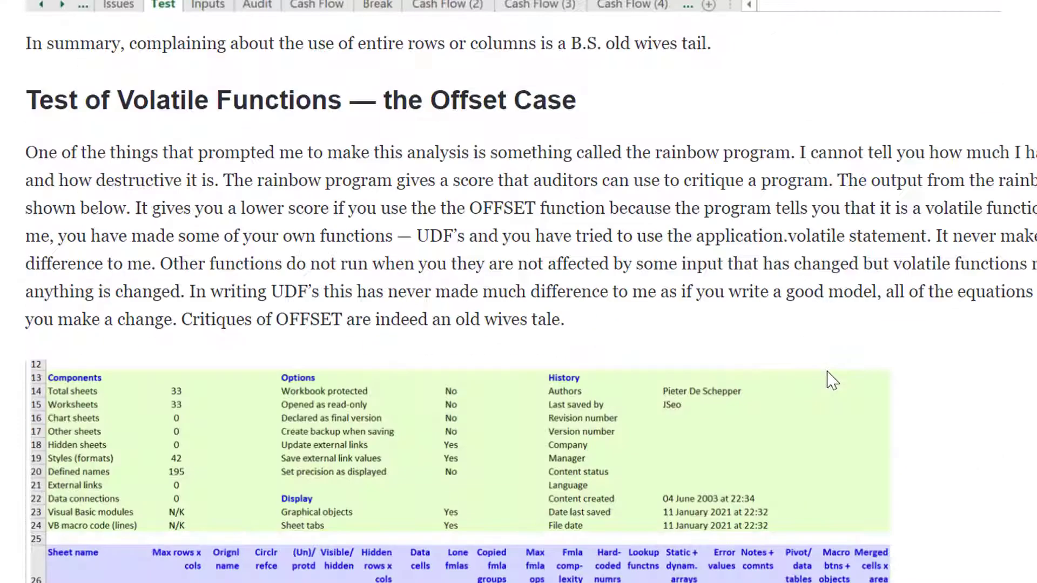
{"action": "scroll", "coordinate": [832, 380], "scroll_direction": "up", "scroll_amount": 12}
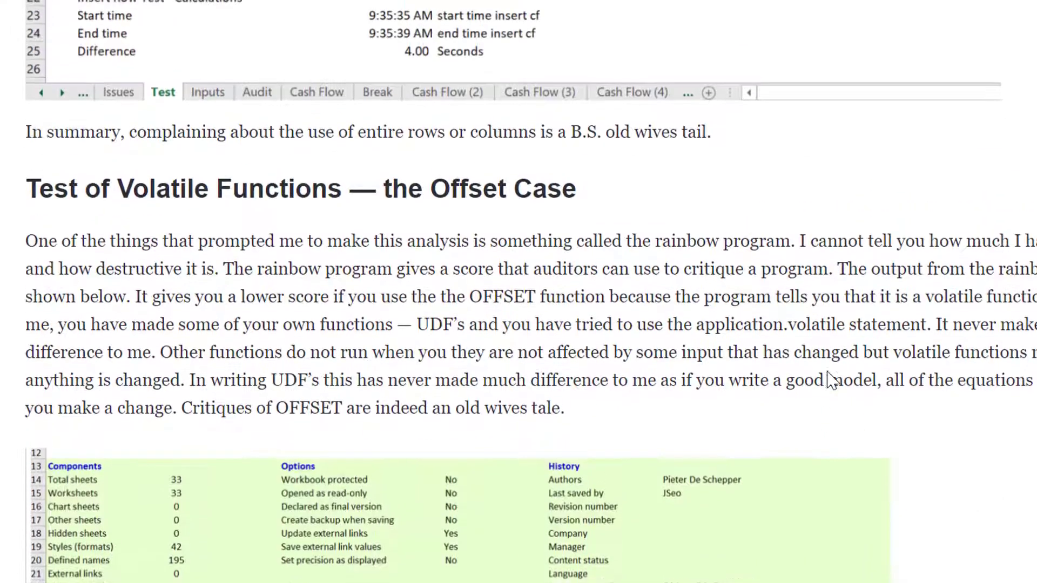
{"action": "scroll", "coordinate": [832, 380], "scroll_direction": "down", "scroll_amount": 3}
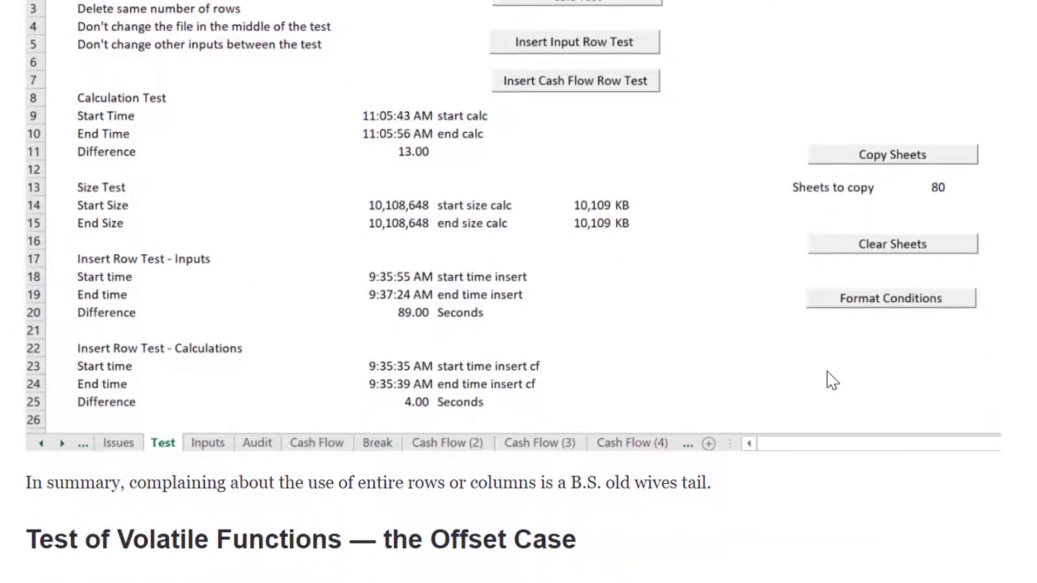
- Read the Test of Volatile Functions section on the OFFSET case and examine the rainbow program's output
{"action": "scroll", "coordinate": [831, 380], "scroll_direction": "down", "scroll_amount": 12}
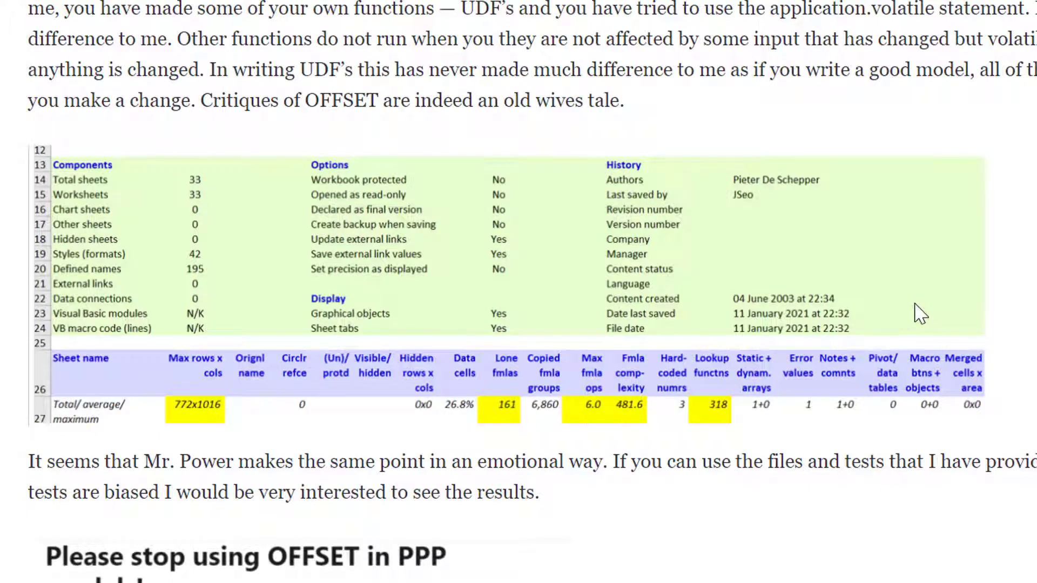
{"action": "scroll", "coordinate": [920, 313], "scroll_direction": "down", "scroll_amount": 2}
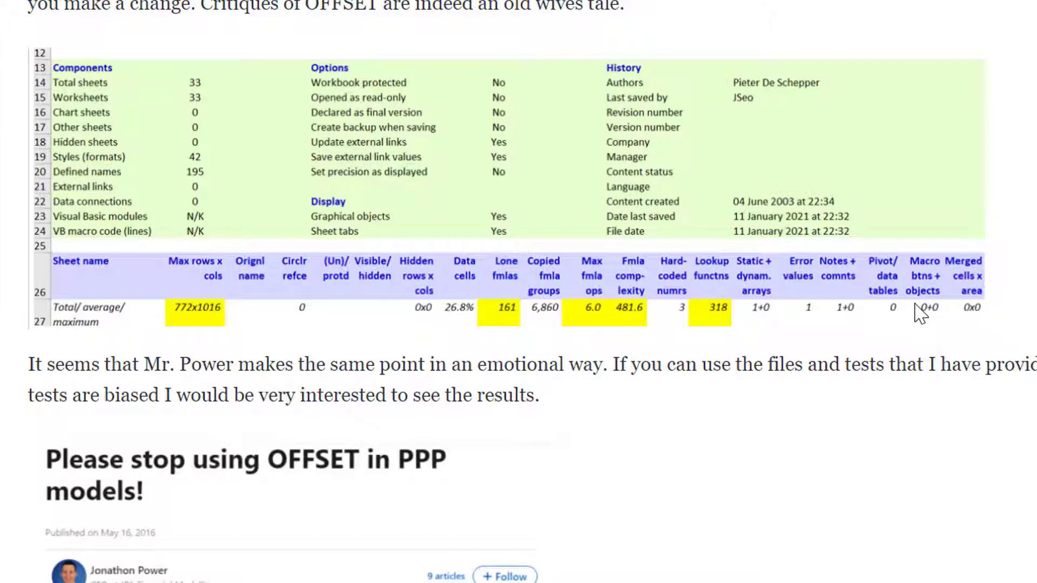
{"action": "scroll", "coordinate": [916, 305], "scroll_direction": "up", "scroll_amount": 9}
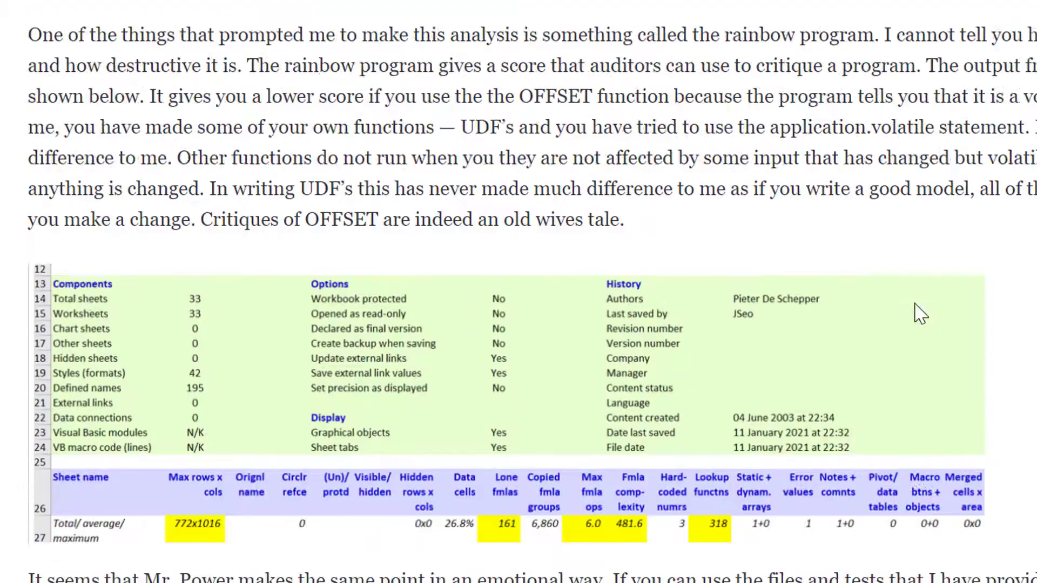
{"action": "scroll", "coordinate": [920, 313], "scroll_direction": "down", "scroll_amount": 4}
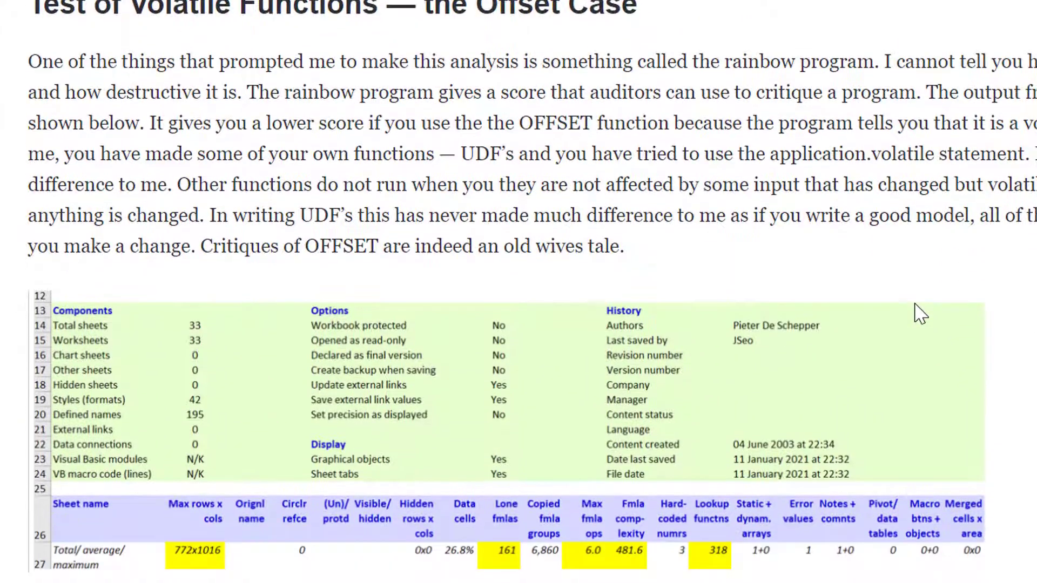
- Find the list of 10 tips for slow Excel spreadsheets and read its advice on volatile functions and entire-row references
{"action": "scroll", "coordinate": [921, 313], "scroll_direction": "up", "scroll_amount": 15}
{"action": "scroll", "coordinate": [921, 314], "scroll_direction": "up", "scroll_amount": 20}
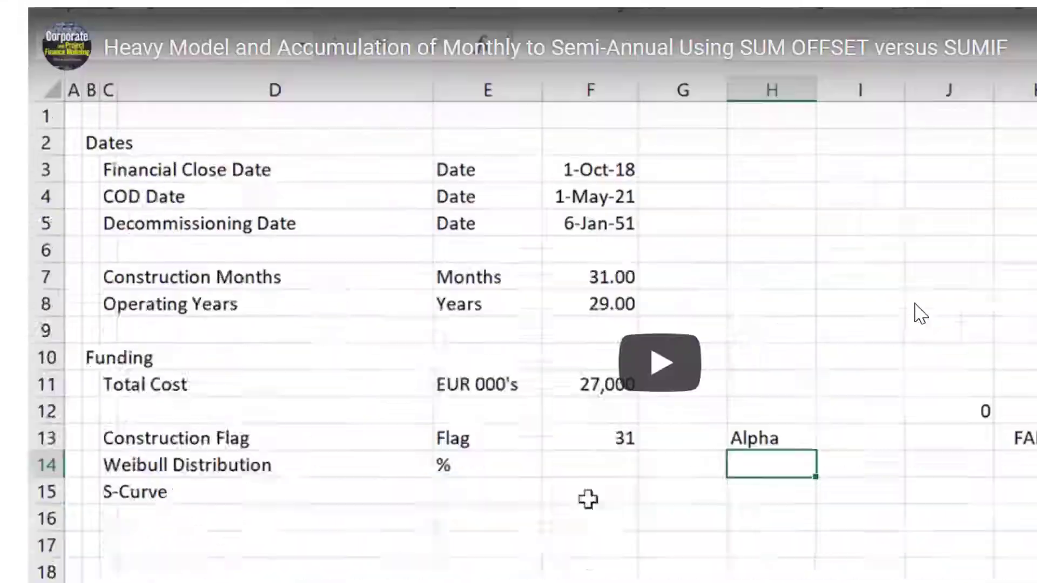
{"action": "scroll", "coordinate": [921, 313], "scroll_direction": "up", "scroll_amount": 7}
{"action": "scroll", "coordinate": [921, 313], "scroll_direction": "down", "scroll_amount": 7}
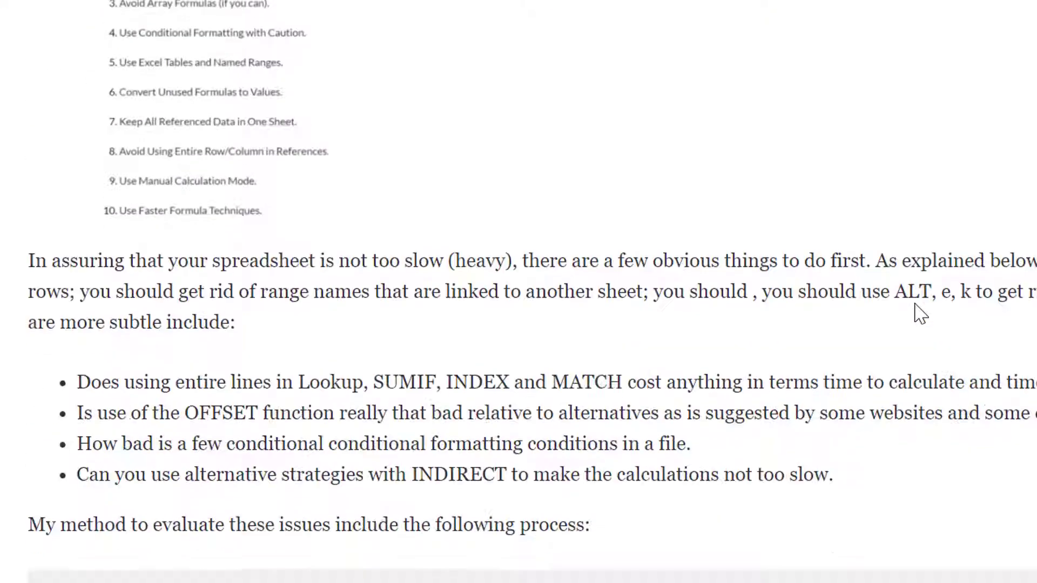
{"action": "scroll", "coordinate": [921, 314], "scroll_direction": "up", "scroll_amount": 3}
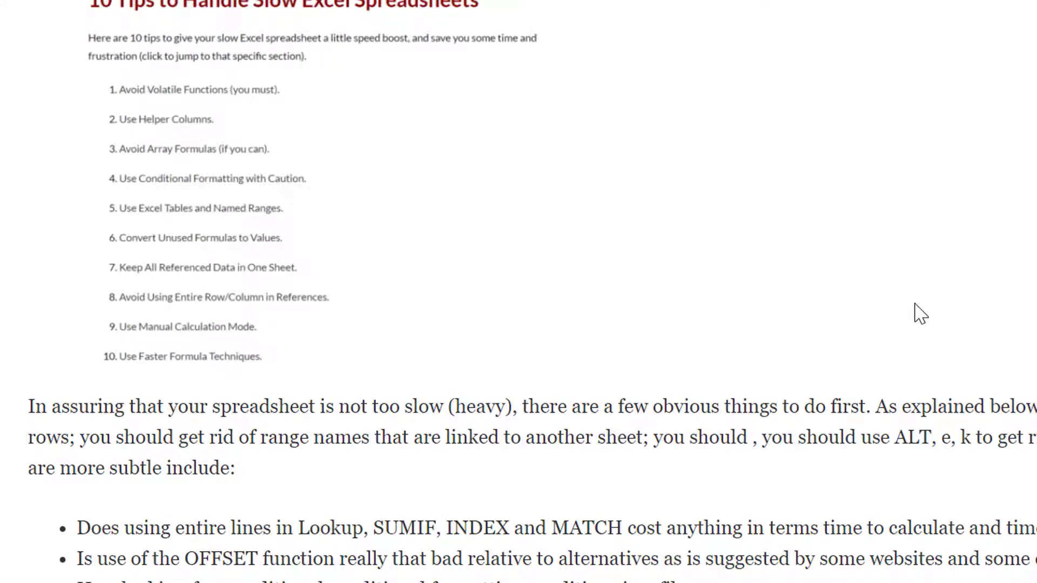
- Go back through the LOOKUP speed tests to the article's section on volatile functions and the OFFSET case
{"action": "scroll", "coordinate": [920, 314], "scroll_direction": "down", "scroll_amount": 10}
{"action": "scroll", "coordinate": [920, 314], "scroll_direction": "down", "scroll_amount": 20}
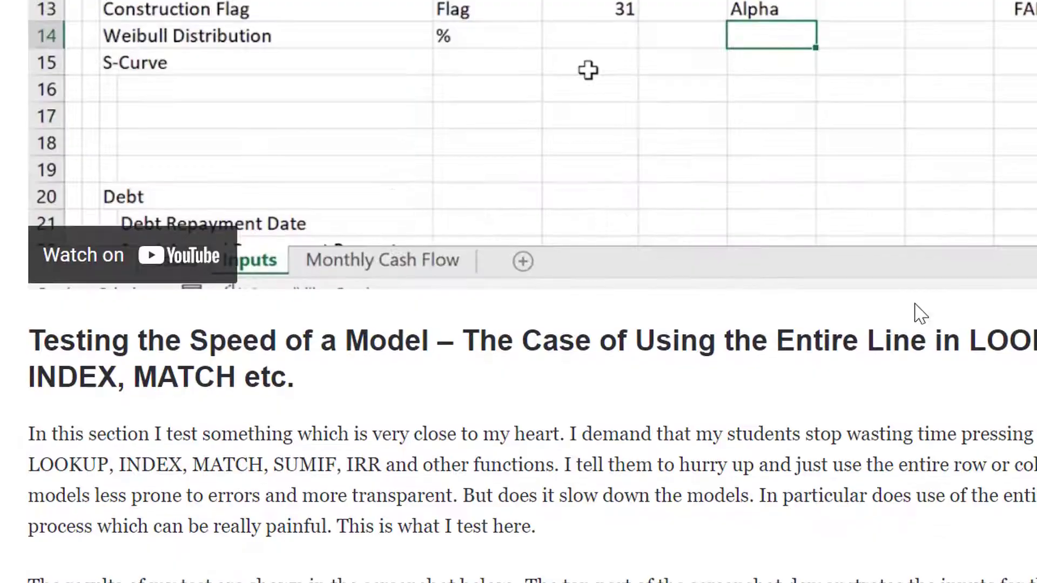
{"action": "scroll", "coordinate": [921, 313], "scroll_direction": "down", "scroll_amount": 10}
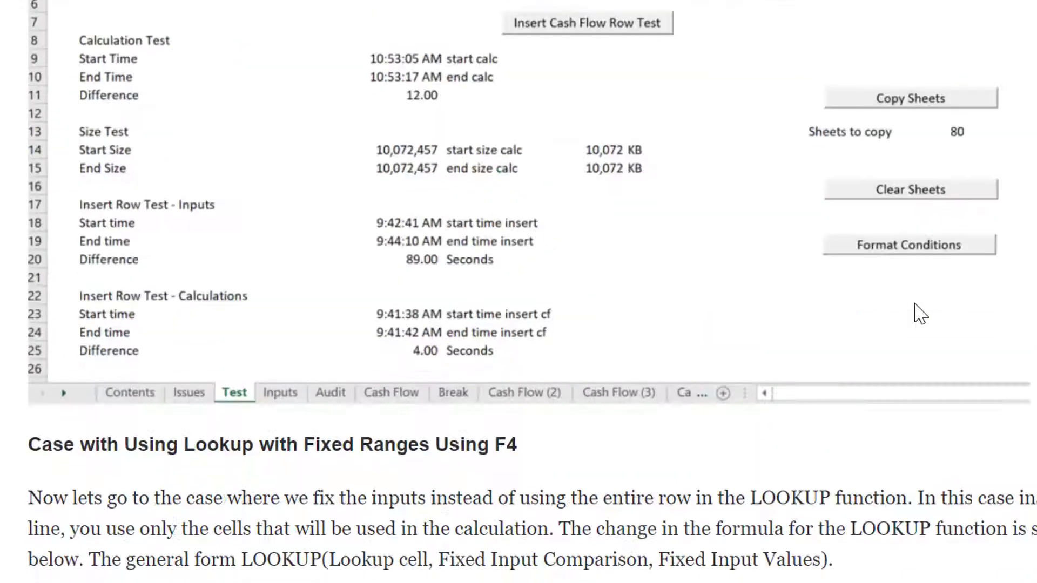
{"action": "scroll", "coordinate": [920, 313], "scroll_direction": "down", "scroll_amount": 10}
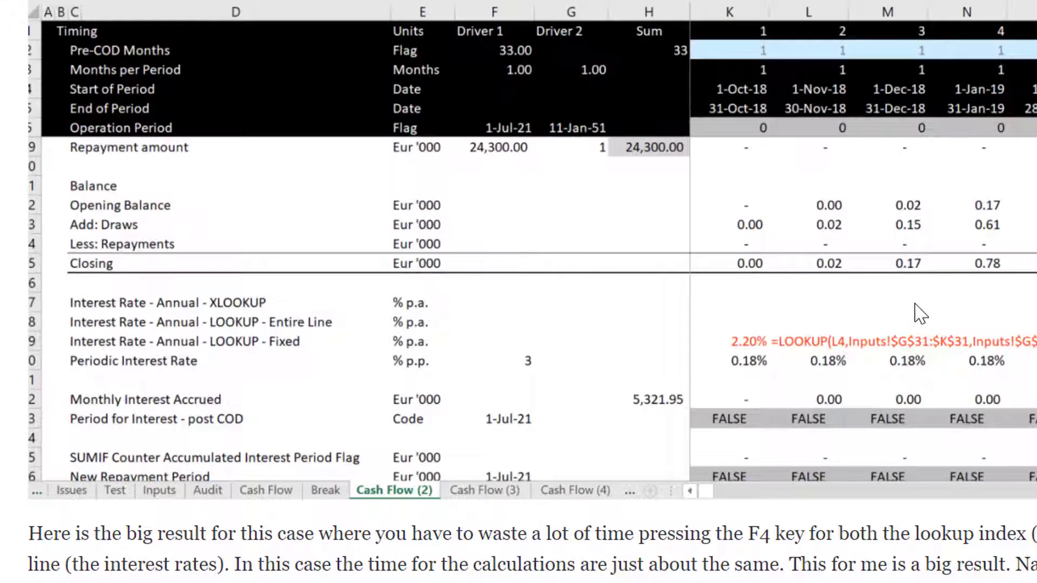
{"action": "scroll", "coordinate": [920, 314], "scroll_direction": "down", "scroll_amount": 10}
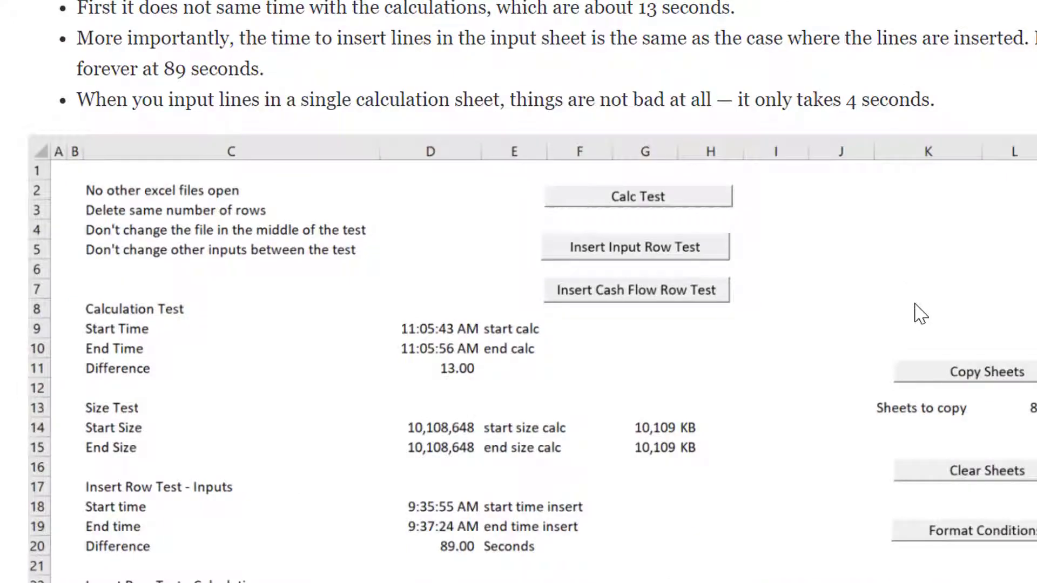
{"action": "scroll", "coordinate": [921, 314], "scroll_direction": "down", "scroll_amount": 10}
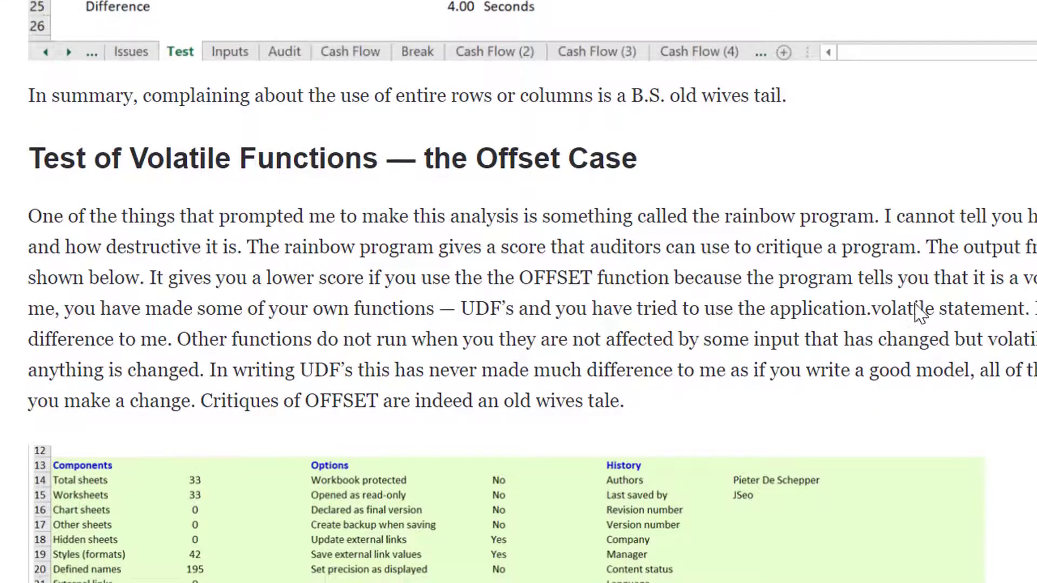
- Examine the quoted post against OFFSET in PPP models and the SUM(OFFSET()) formula example on the Cash Flow sheet
{"action": "scroll", "coordinate": [920, 314], "scroll_direction": "down", "scroll_amount": 10}
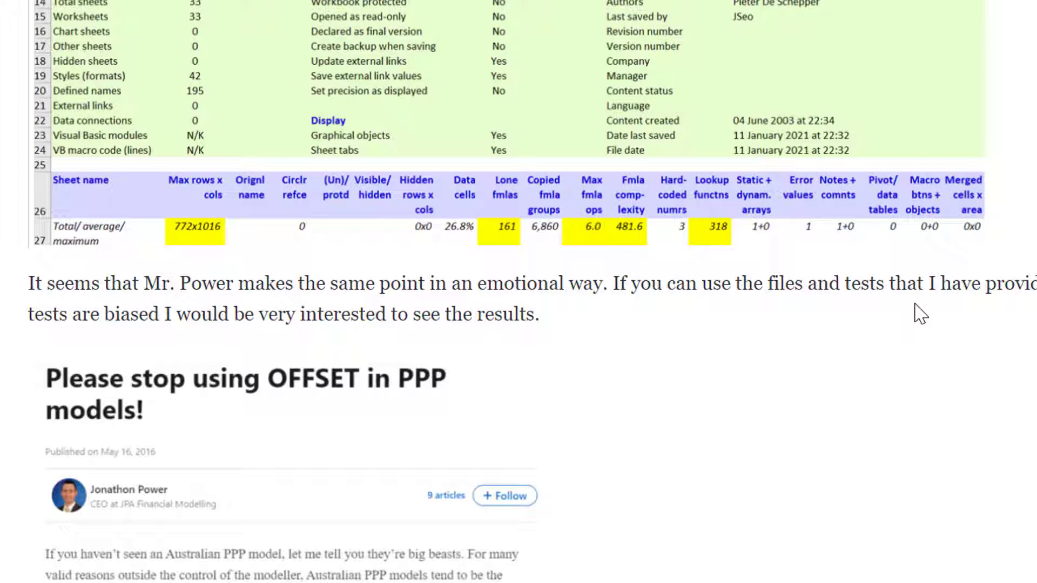
{"action": "scroll", "coordinate": [920, 313], "scroll_direction": "down", "scroll_amount": 5}
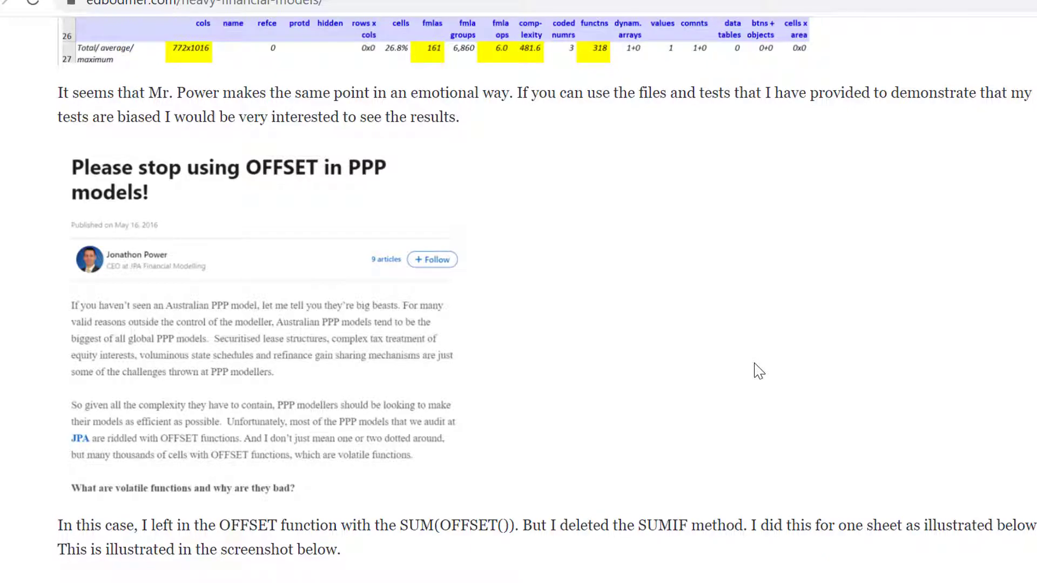
{"action": "scroll", "coordinate": [759, 371], "scroll_direction": "down", "scroll_amount": 9}
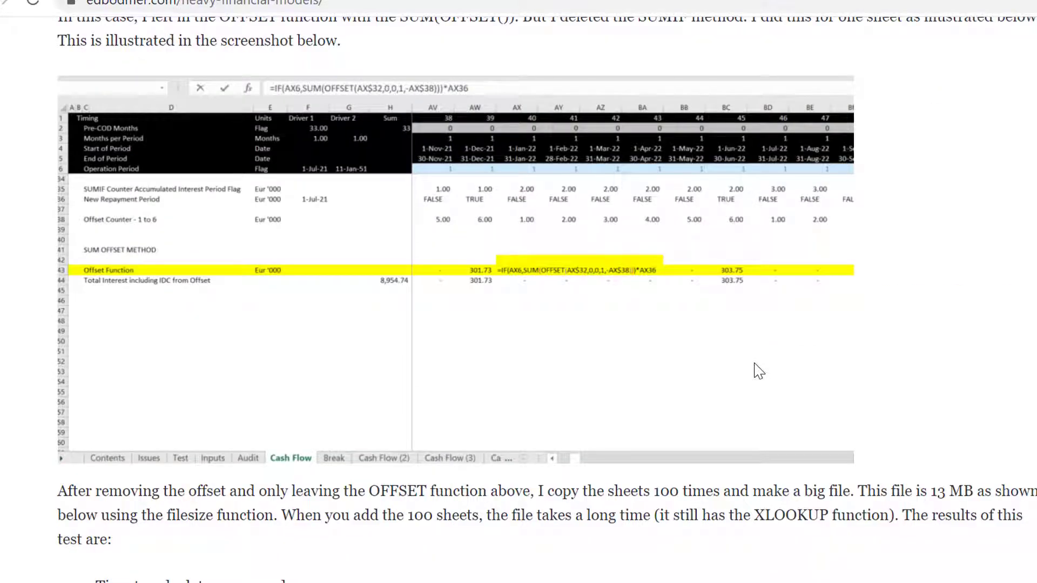
{"action": "scroll", "coordinate": [759, 371], "scroll_direction": "up", "scroll_amount": 12}
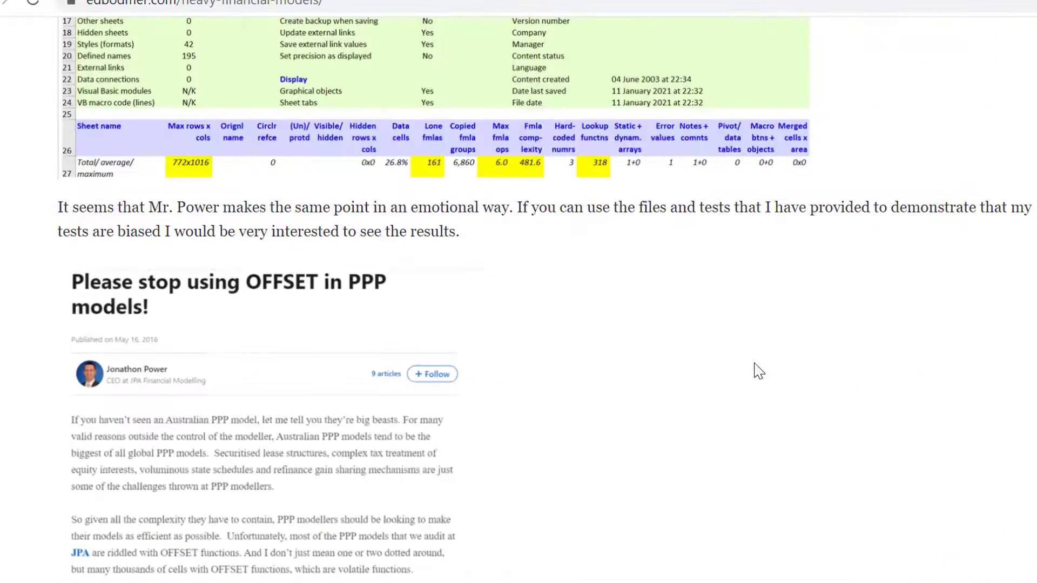
{"action": "scroll", "coordinate": [759, 371], "scroll_direction": "down", "scroll_amount": 10}
{"action": "scroll", "coordinate": [758, 371], "scroll_direction": "down", "scroll_amount": 1}
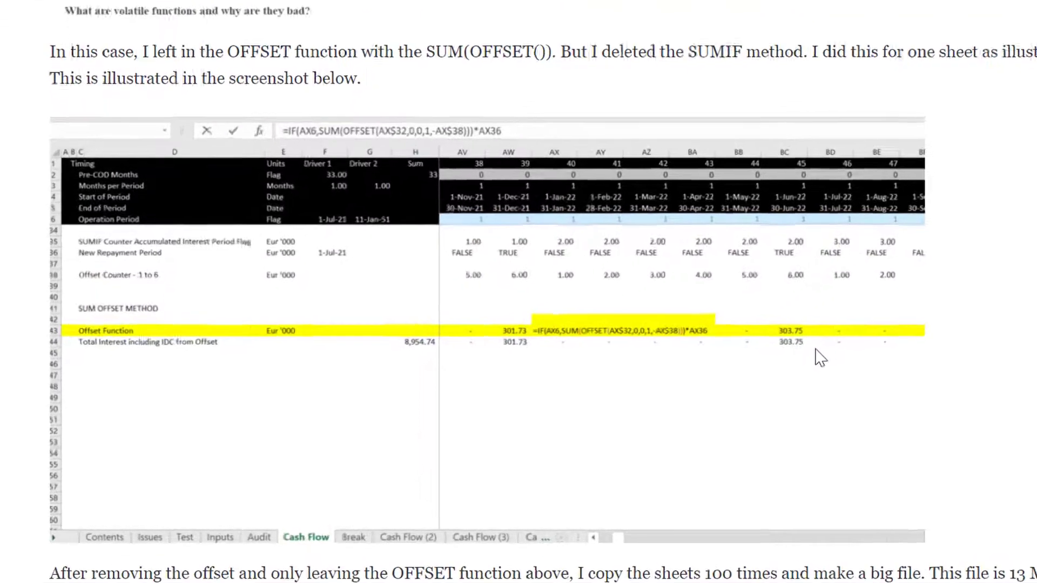
- Read the OFFSET case's explanation and its results for calculating, inserting rows and copying 100 sheets
{"action": "scroll", "coordinate": [755, 364], "scroll_direction": "up", "scroll_amount": 3}
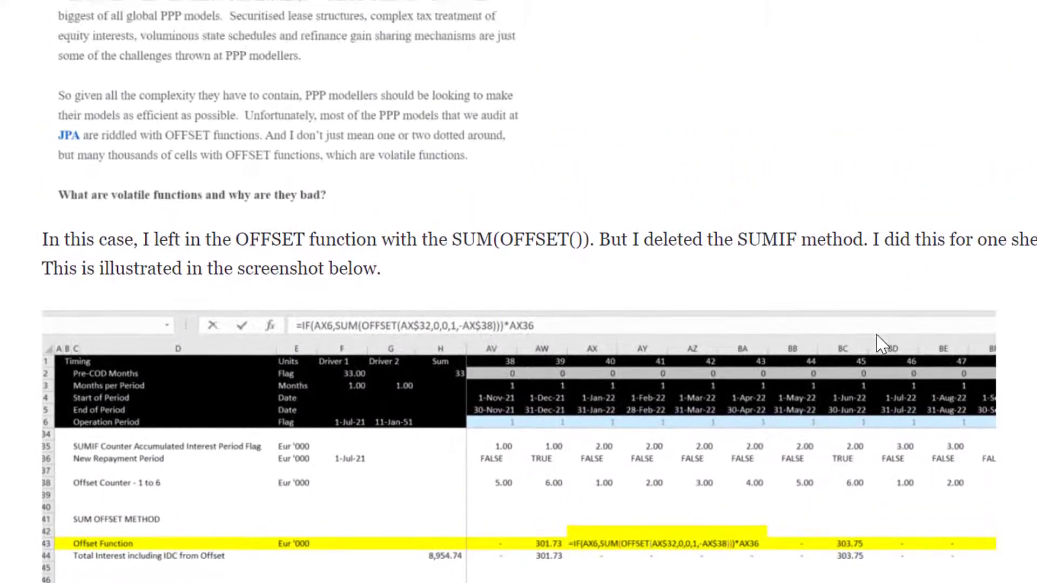
{"action": "scroll", "coordinate": [880, 343], "scroll_direction": "down", "scroll_amount": 10}
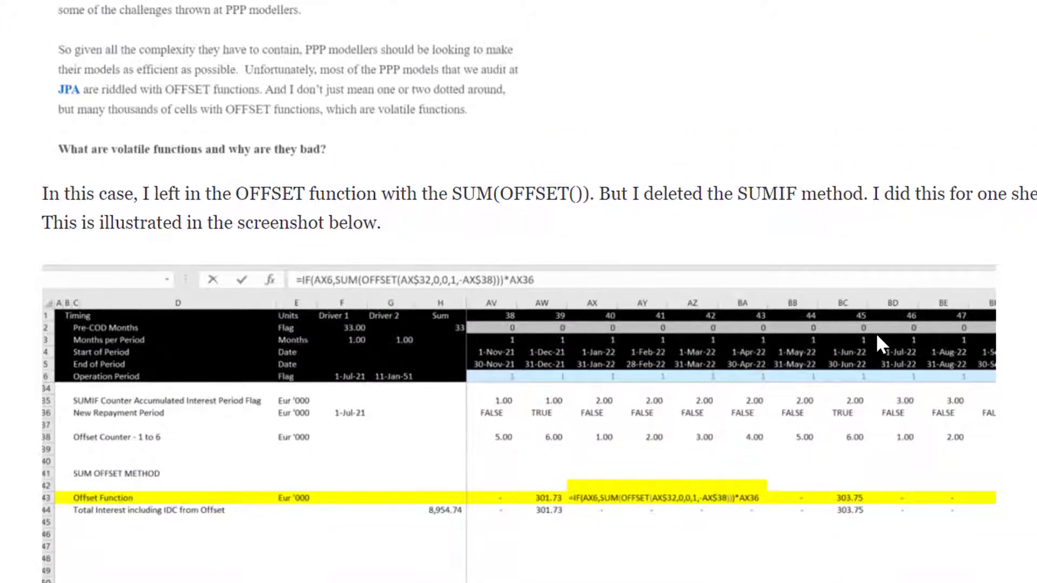
{"action": "scroll", "coordinate": [882, 345], "scroll_direction": "up", "scroll_amount": 3}
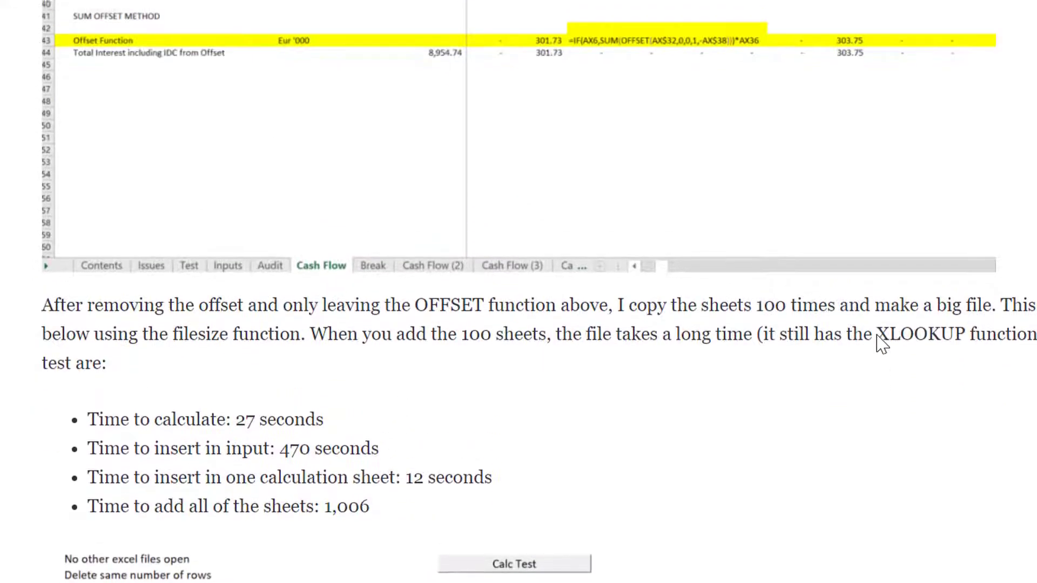
{"action": "scroll", "coordinate": [881, 345], "scroll_direction": "down", "scroll_amount": 4}
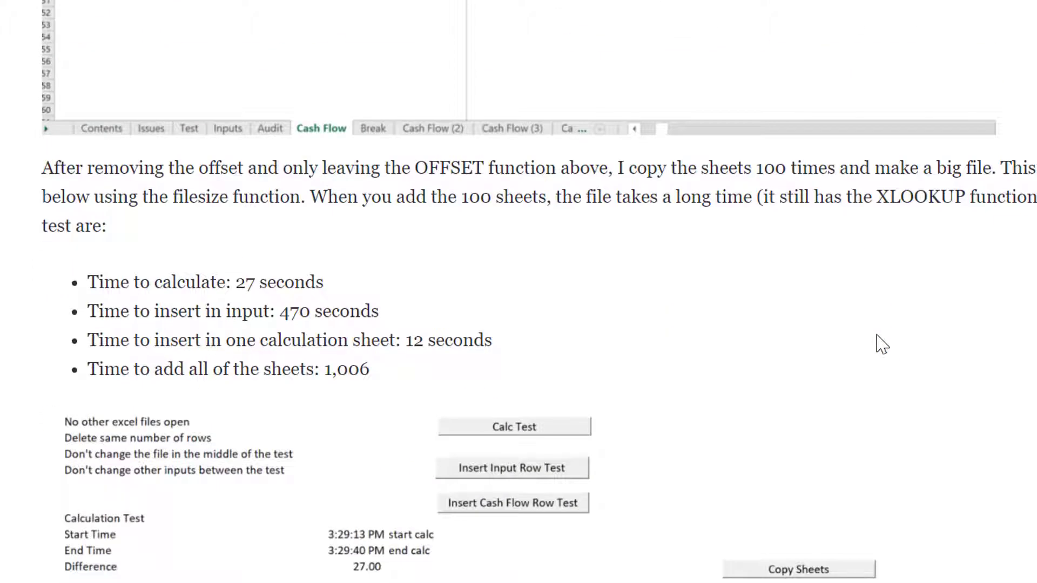
{"action": "scroll", "coordinate": [881, 345], "scroll_direction": "down", "scroll_amount": 4}
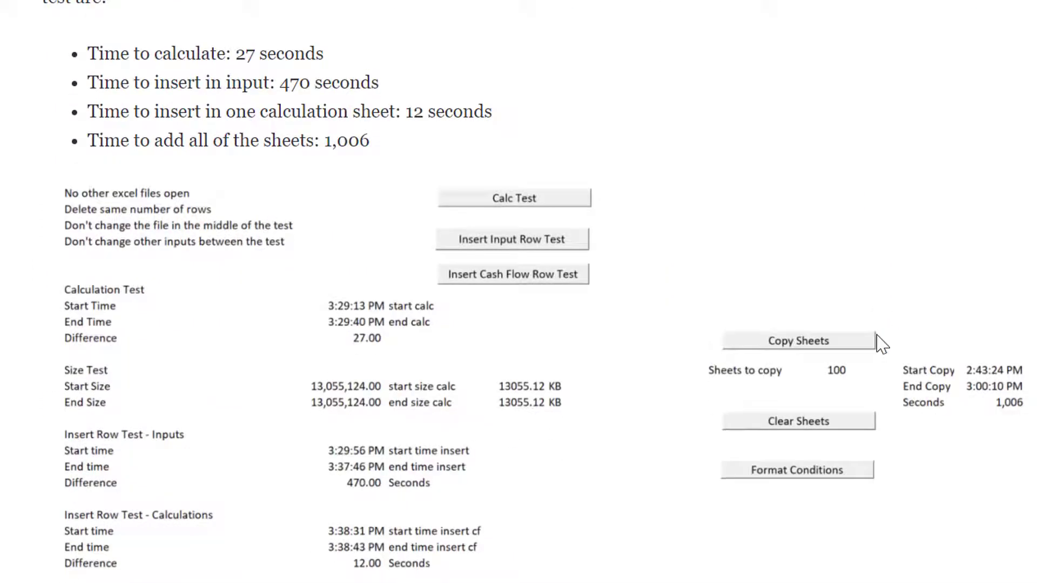
- Examine the OFFSET case's Test sheet timings for calculation, file size, row insertion and copying 100 sheets
{"action": "scroll", "coordinate": [882, 344], "scroll_direction": "down", "scroll_amount": 2}
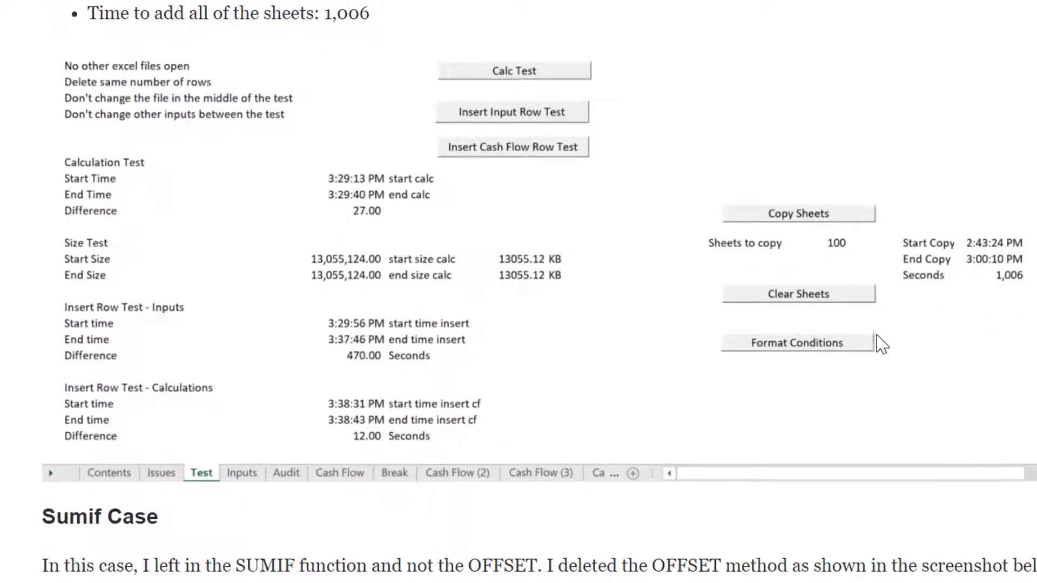
{"action": "scroll", "coordinate": [882, 345], "scroll_direction": "up", "scroll_amount": 2}
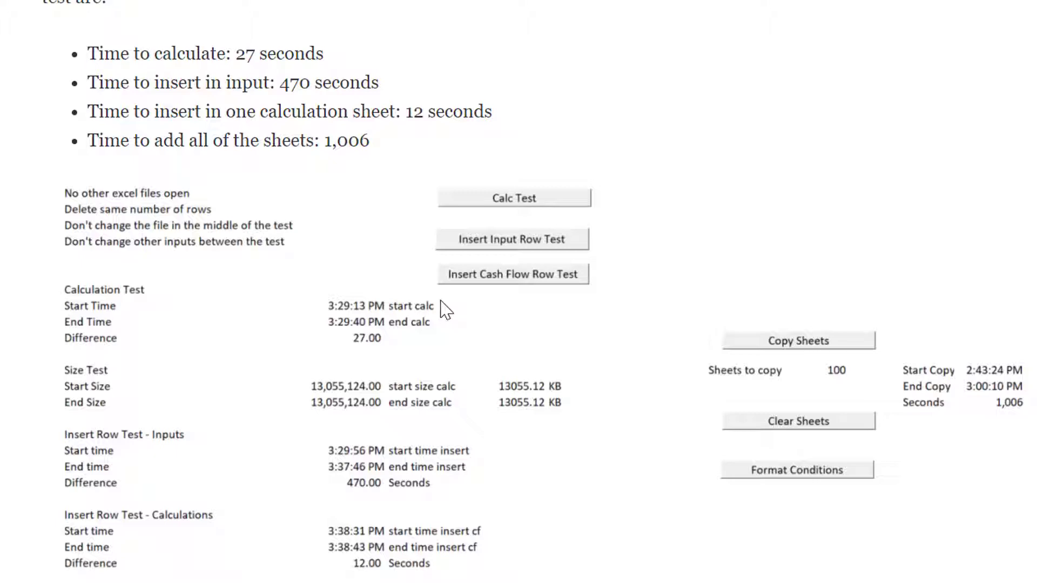
{"action": "scroll", "coordinate": [442, 305], "scroll_direction": "down", "scroll_amount": 3}
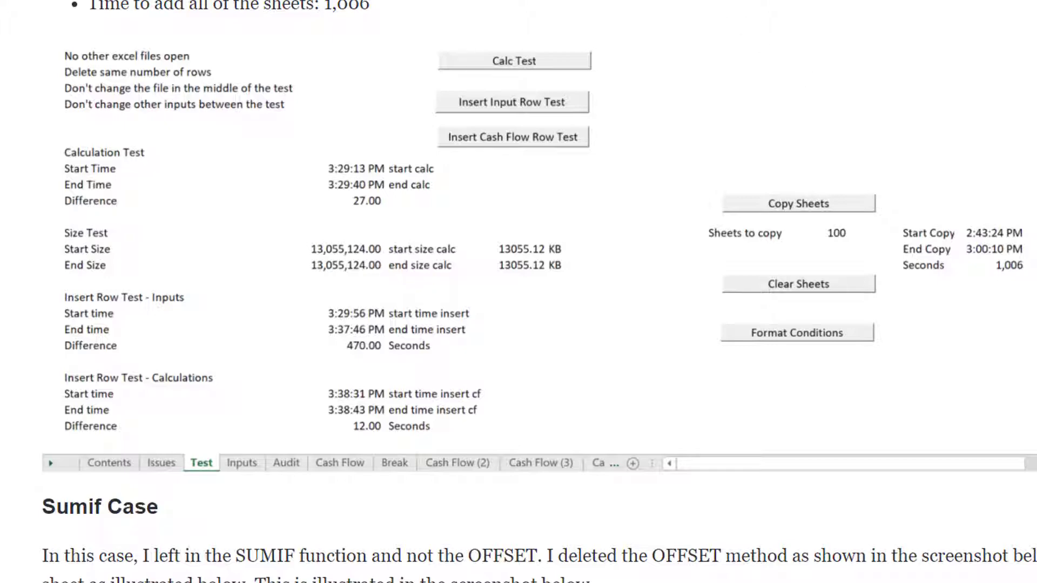
{"action": "scroll", "coordinate": [518, 292], "scroll_direction": "up", "scroll_amount": 2}
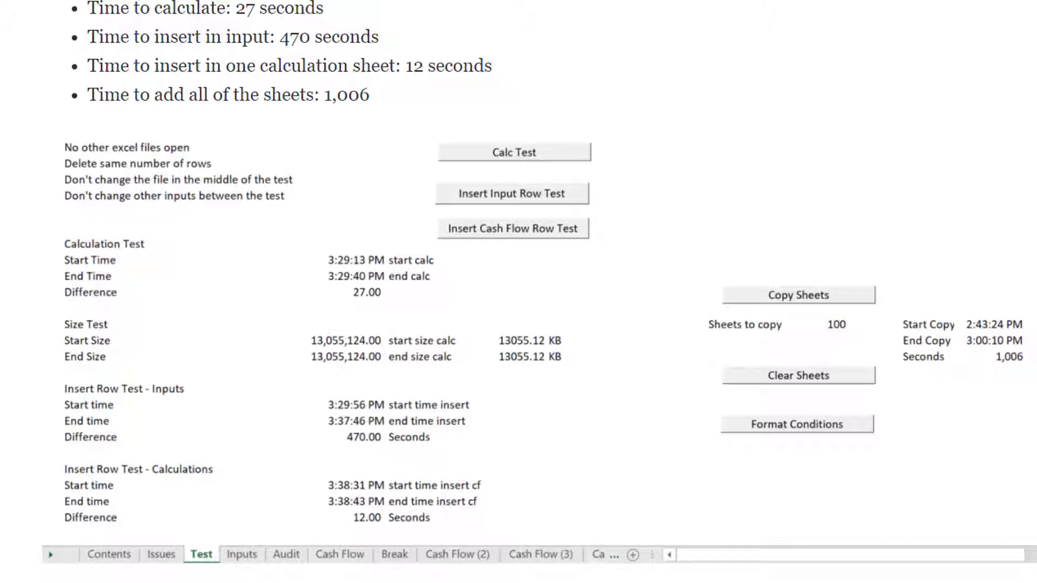
{"action": "scroll", "coordinate": [518, 292], "scroll_direction": "down", "scroll_amount": 1}
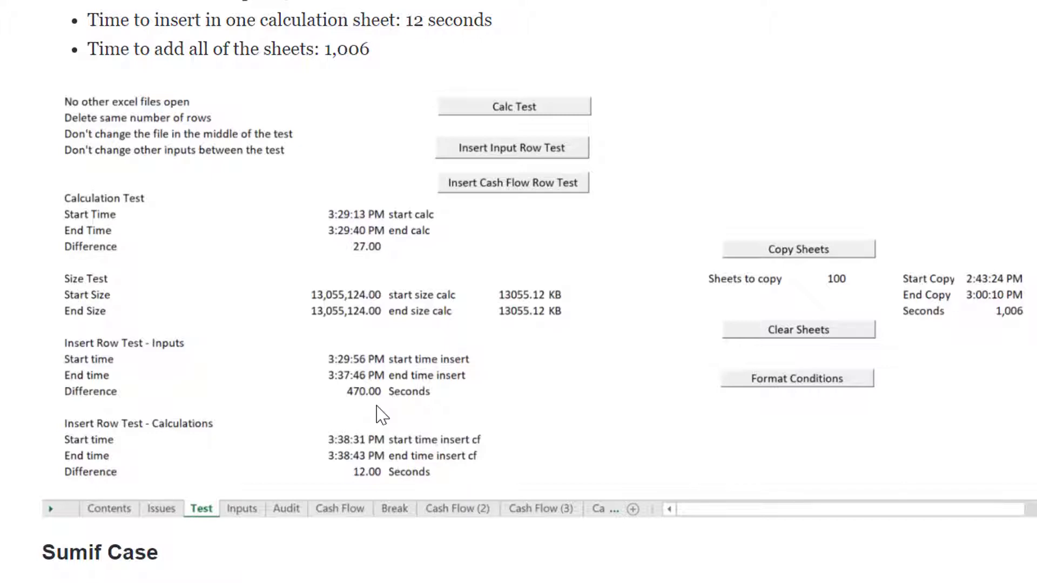
{"action": "scroll", "coordinate": [381, 414], "scroll_direction": "up", "scroll_amount": 2}
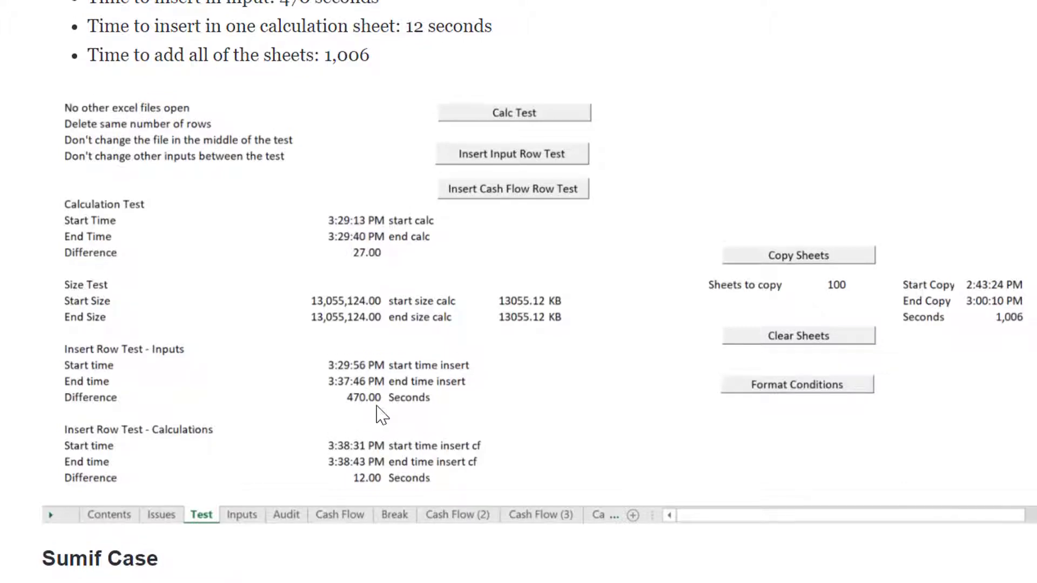
{"action": "scroll", "coordinate": [382, 415], "scroll_direction": "up", "scroll_amount": 1}
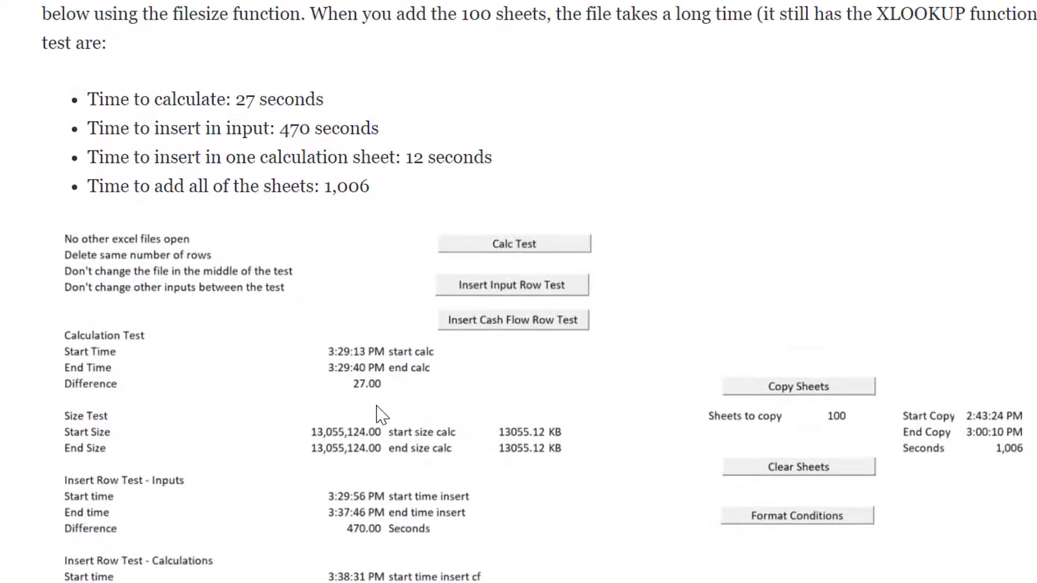
{"action": "scroll", "coordinate": [381, 415], "scroll_direction": "down", "scroll_amount": 3}
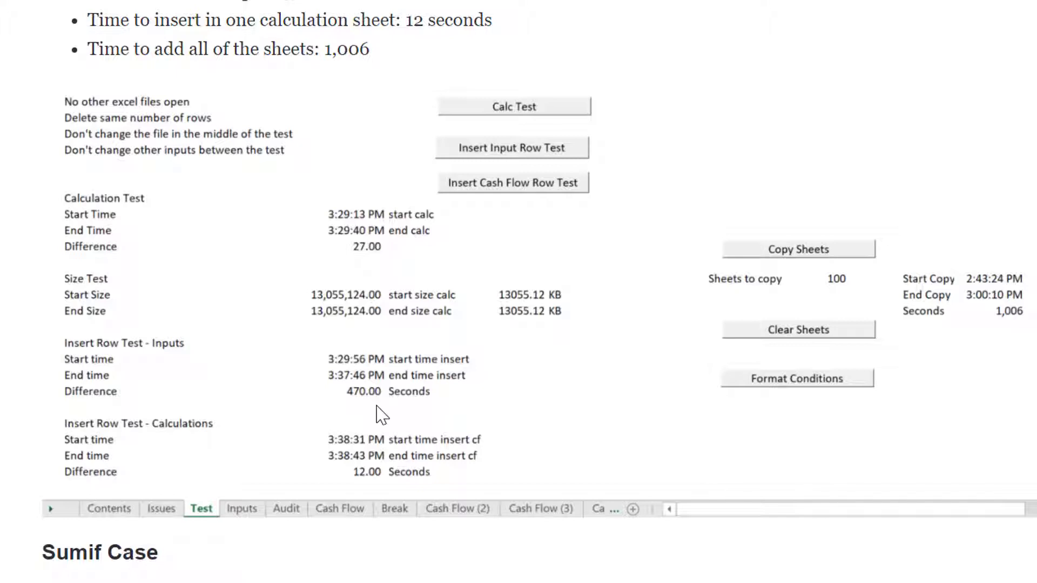
- Compare the SUMIF case's Cash Flow formula with the OFFSET case and read the explanation of its calculation speed test
{"action": "scroll", "coordinate": [382, 416], "scroll_direction": "down", "scroll_amount": 7}
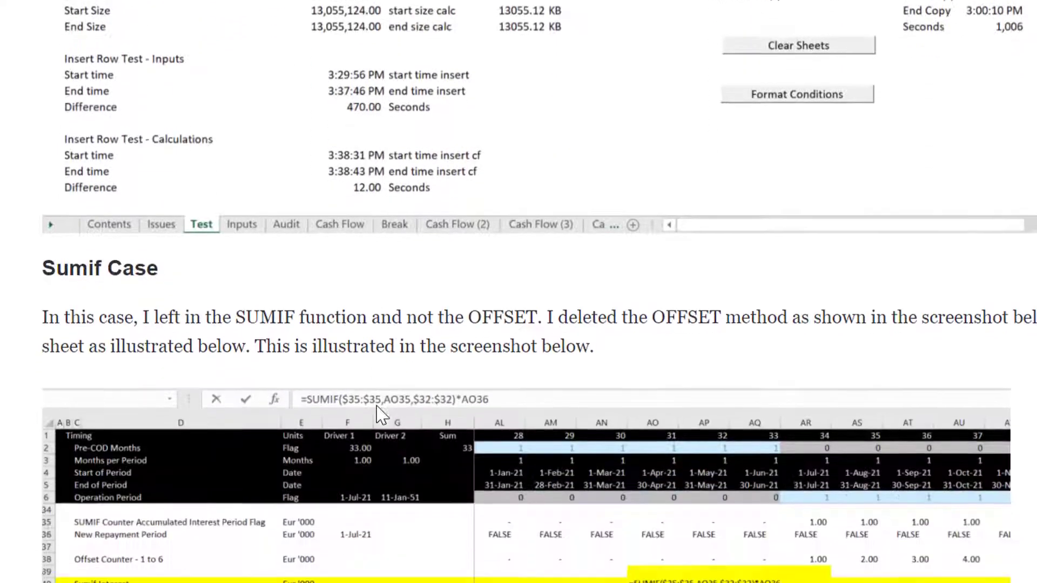
{"action": "scroll", "coordinate": [382, 416], "scroll_direction": "down", "scroll_amount": 4}
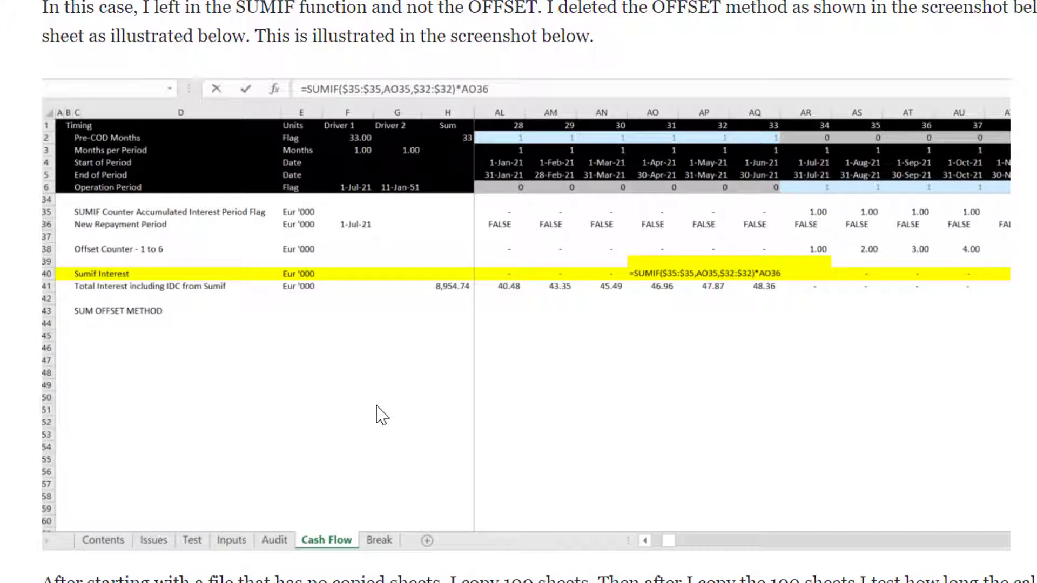
{"action": "scroll", "coordinate": [382, 416], "scroll_direction": "up", "scroll_amount": 10}
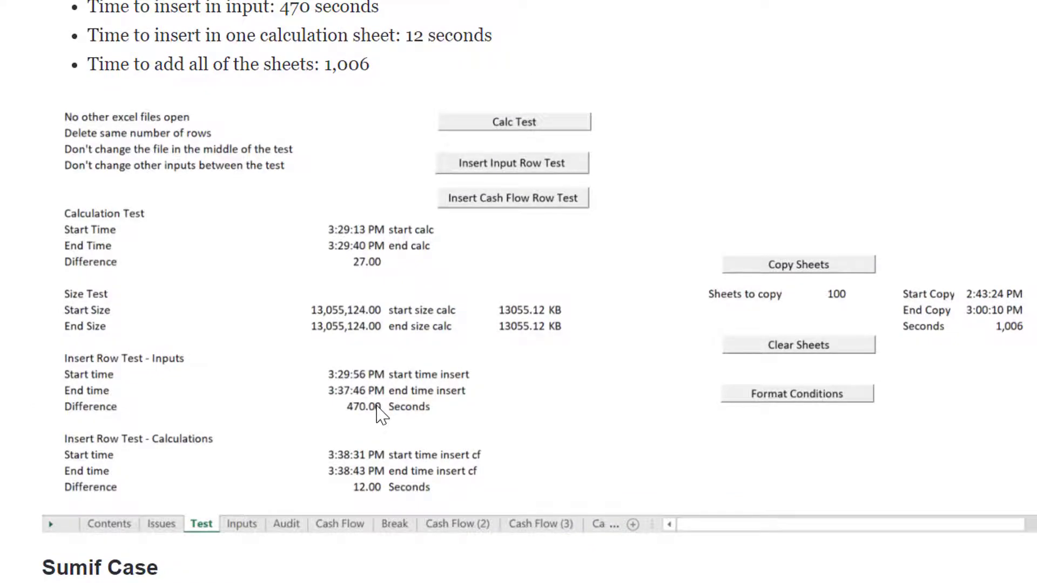
{"action": "scroll", "coordinate": [382, 416], "scroll_direction": "down", "scroll_amount": 10}
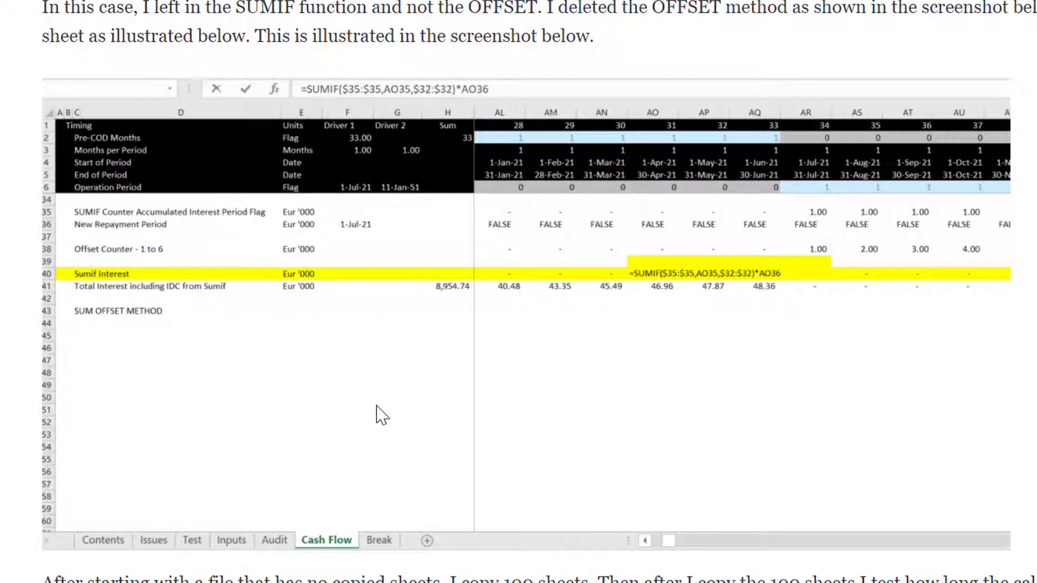
{"action": "scroll", "coordinate": [382, 416], "scroll_direction": "up", "scroll_amount": 15}
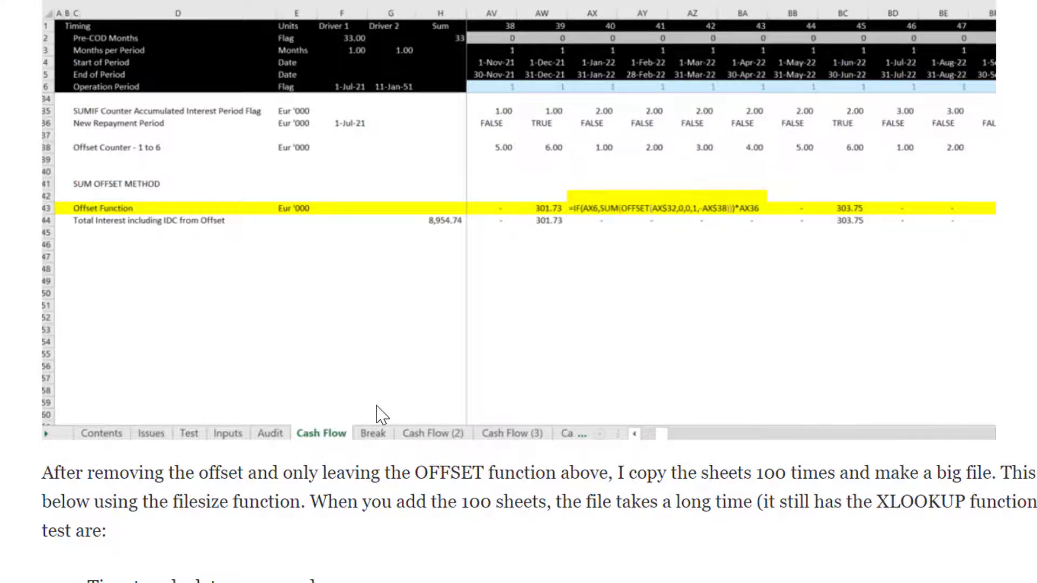
{"action": "scroll", "coordinate": [382, 416], "scroll_direction": "down", "scroll_amount": 15}
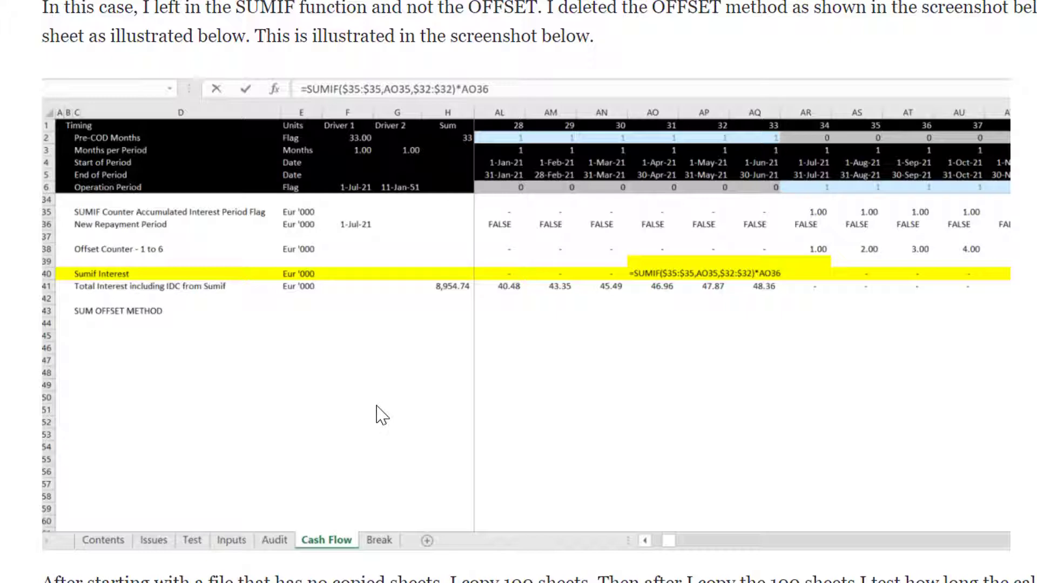
{"action": "scroll", "coordinate": [382, 416], "scroll_direction": "down", "scroll_amount": 8}
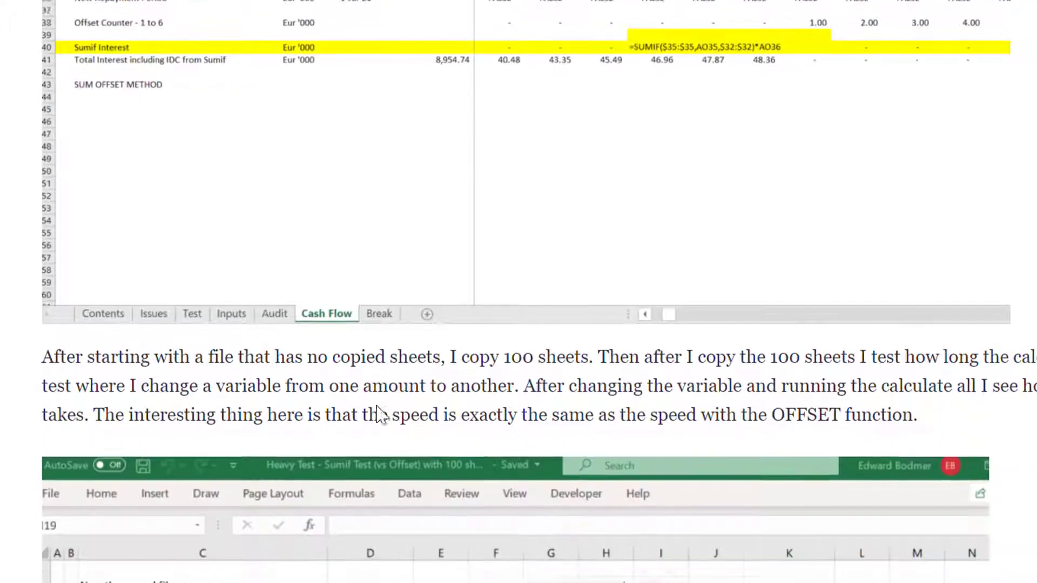
{"action": "scroll", "coordinate": [381, 416], "scroll_direction": "down", "scroll_amount": 6}
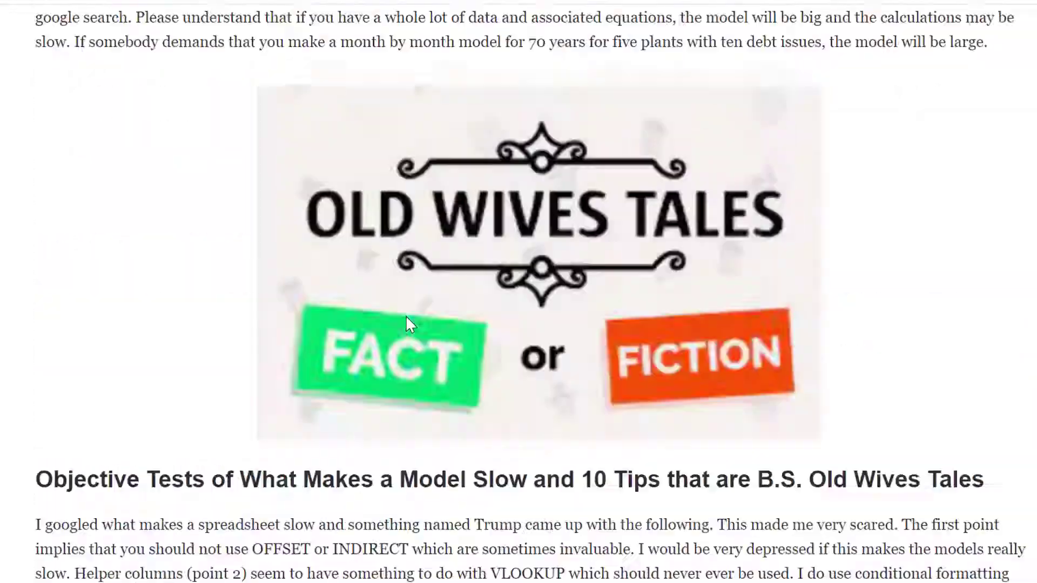
- Review the article's 10 tips for slow spreadsheets and the timing results of the entire-line and fixed-range LOOKUP tests
{"action": "scroll", "coordinate": [409, 323], "scroll_direction": "down", "scroll_amount": 8}
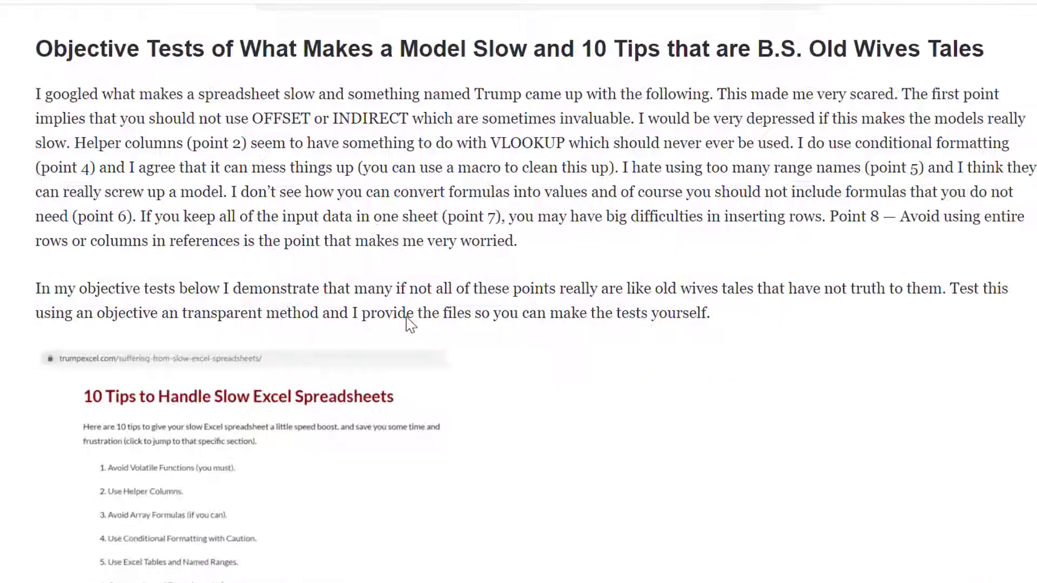
{"action": "scroll", "coordinate": [409, 323], "scroll_direction": "down", "scroll_amount": 4}
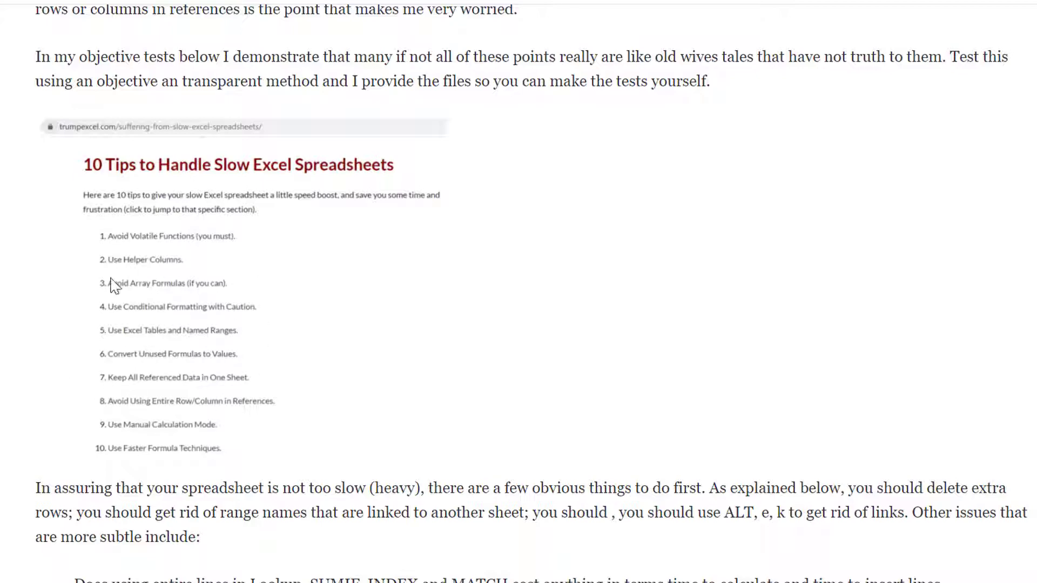
{"action": "scroll", "coordinate": [25, 359], "scroll_direction": "down", "scroll_amount": 20}
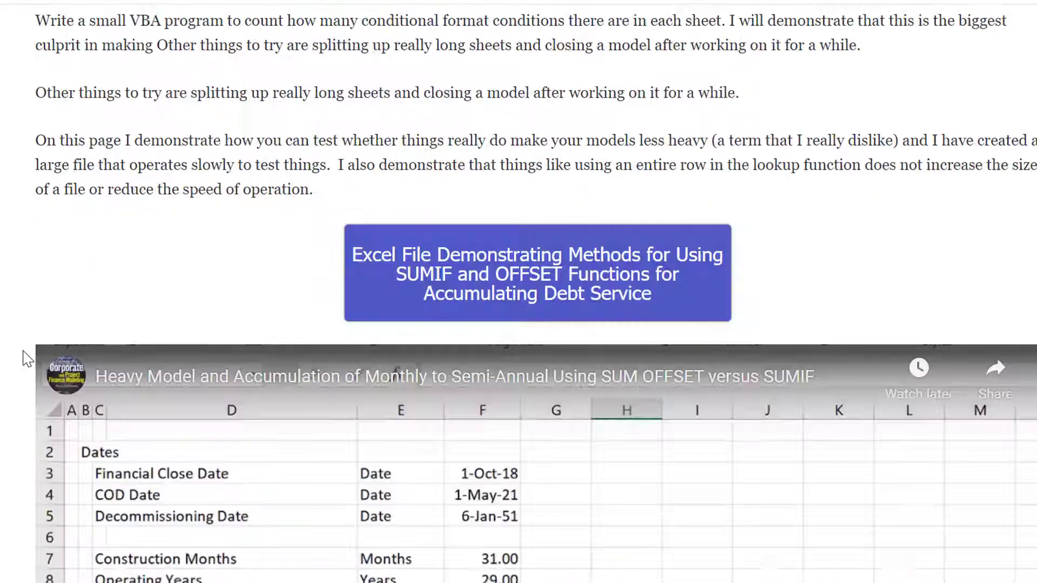
{"action": "scroll", "coordinate": [24, 359], "scroll_direction": "down", "scroll_amount": 20}
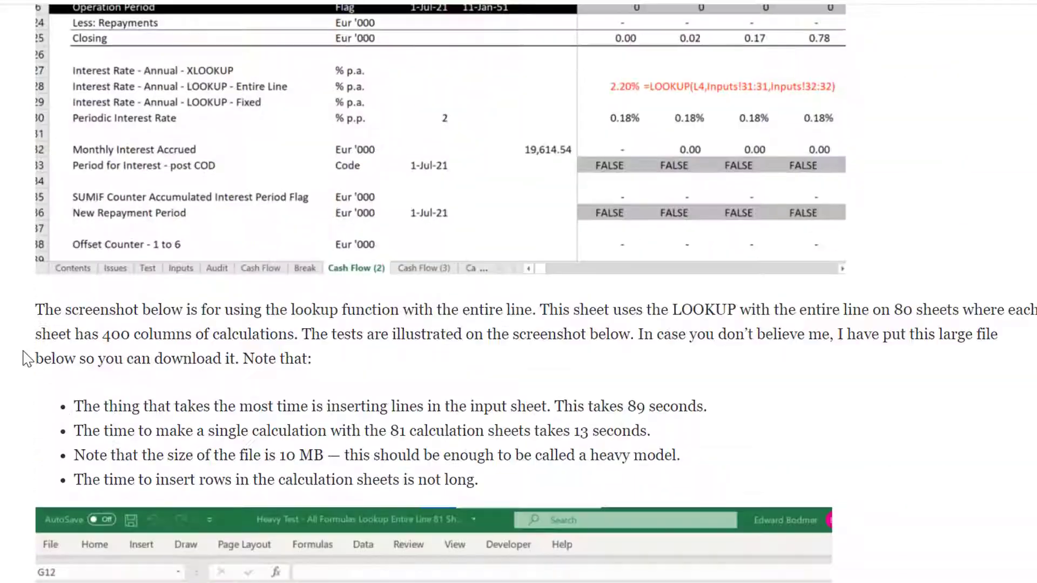
{"action": "scroll", "coordinate": [25, 359], "scroll_direction": "down", "scroll_amount": 10}
{"action": "scroll", "coordinate": [24, 359], "scroll_direction": "up", "scroll_amount": 6}
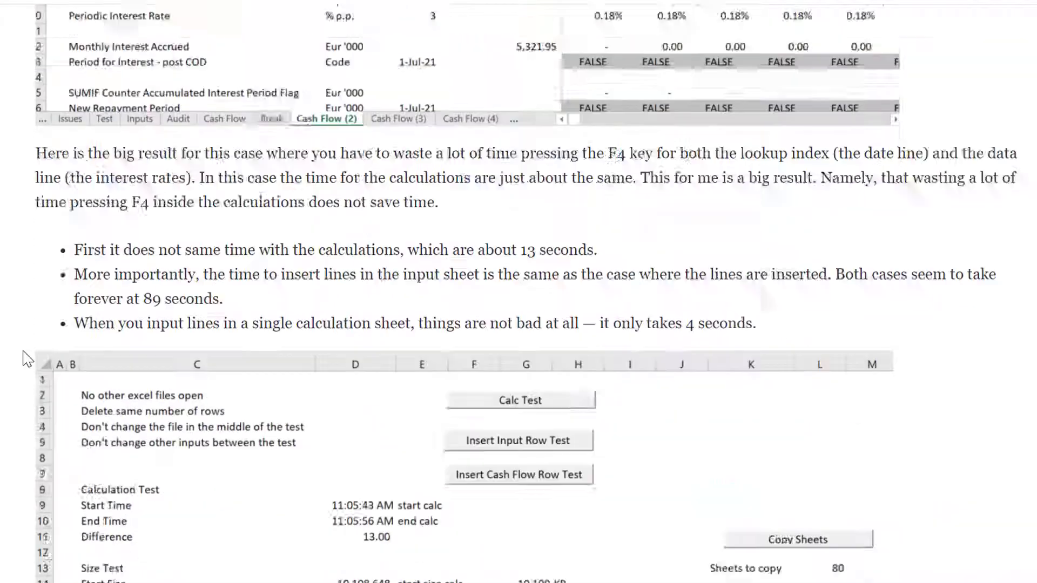
- Skim the OFFSET and SUMIF cases through to the macro code, and return to the section on using entire lines in LOOKUP
{"action": "scroll", "coordinate": [25, 359], "scroll_direction": "down", "scroll_amount": 20}
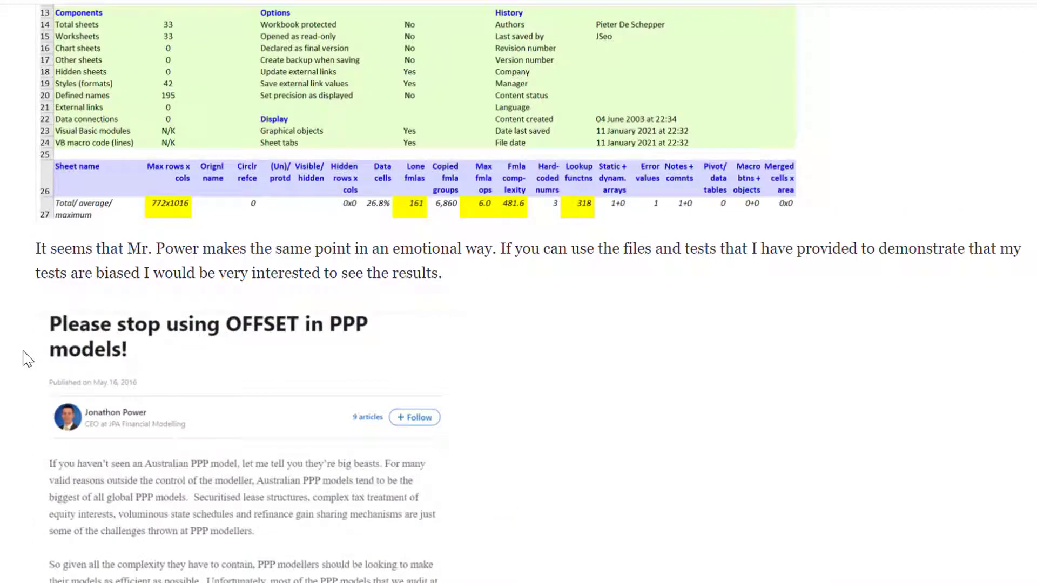
{"action": "scroll", "coordinate": [24, 359], "scroll_direction": "down", "scroll_amount": 20}
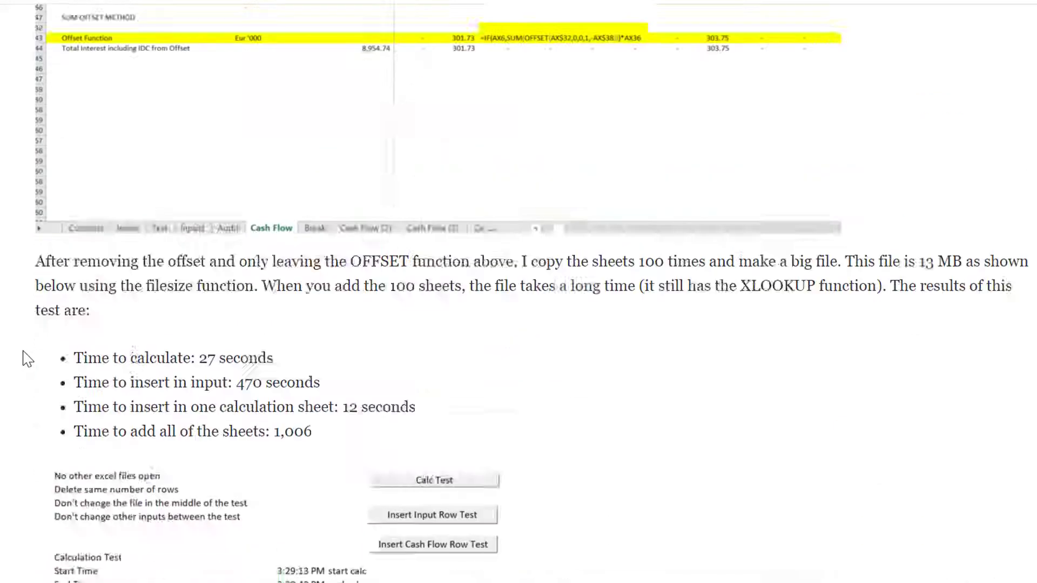
{"action": "scroll", "coordinate": [25, 359], "scroll_direction": "down", "scroll_amount": 20}
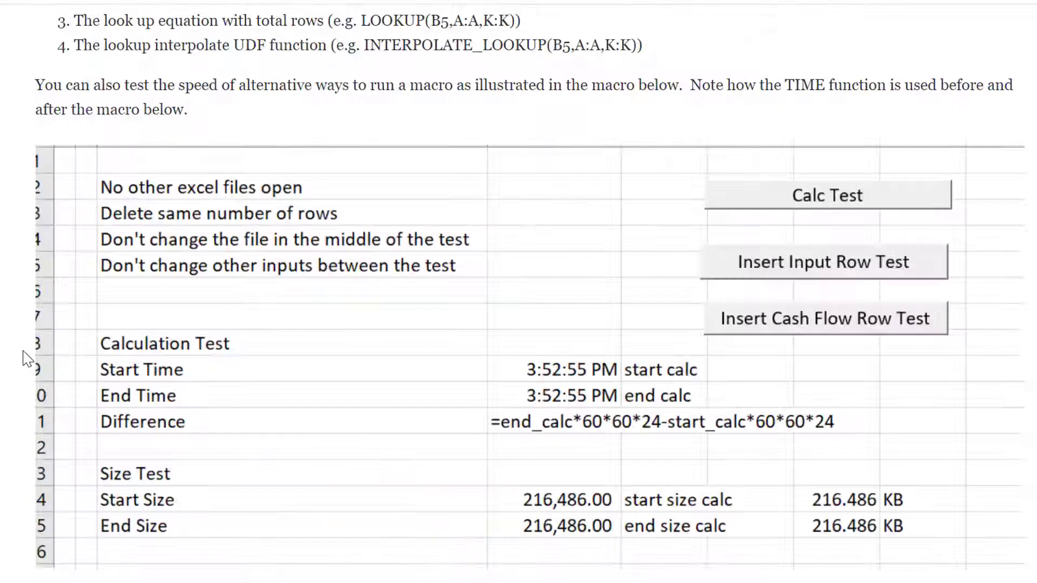
{"action": "scroll", "coordinate": [24, 359], "scroll_direction": "down", "scroll_amount": 20}
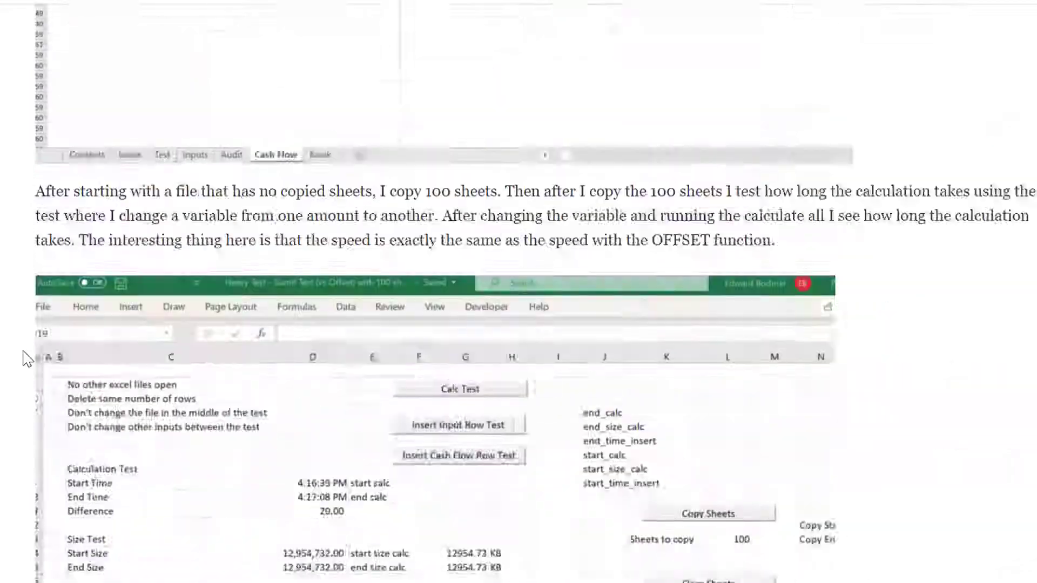
{"action": "scroll", "coordinate": [23, 359], "scroll_direction": "down", "scroll_amount": 15}
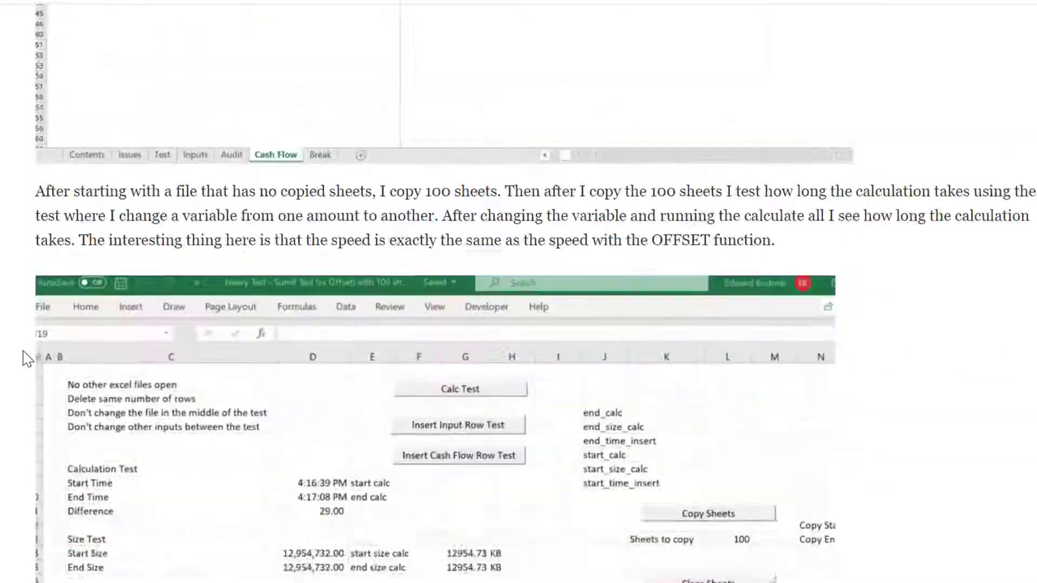
{"action": "scroll", "coordinate": [22, 359], "scroll_direction": "down", "scroll_amount": 5}
{"action": "scroll", "coordinate": [23, 359], "scroll_direction": "down", "scroll_amount": 3}
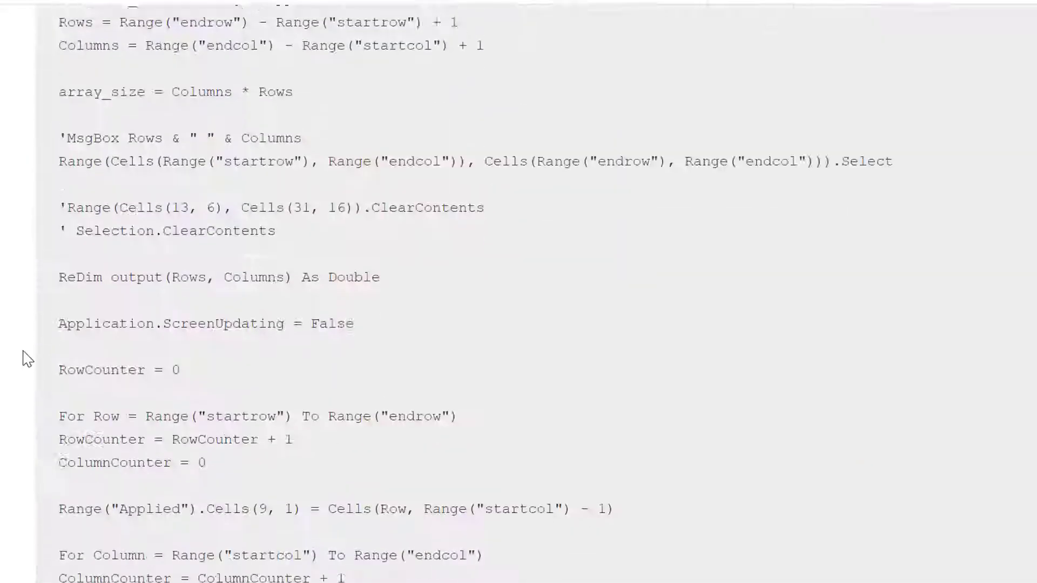
{"action": "scroll", "coordinate": [23, 359], "scroll_direction": "up", "scroll_amount": 20}
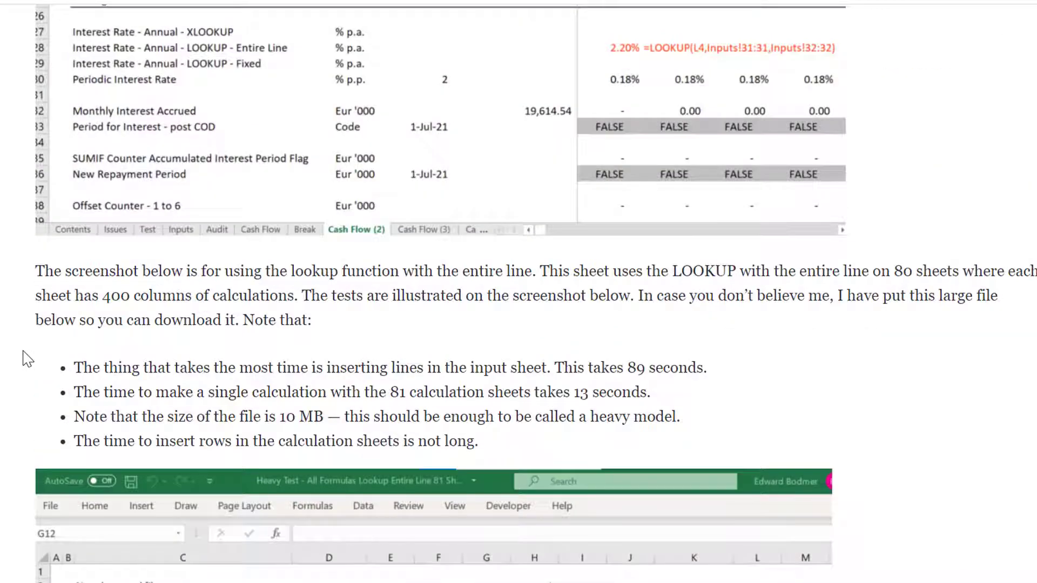
{"action": "scroll", "coordinate": [23, 359], "scroll_direction": "up", "scroll_amount": 20}
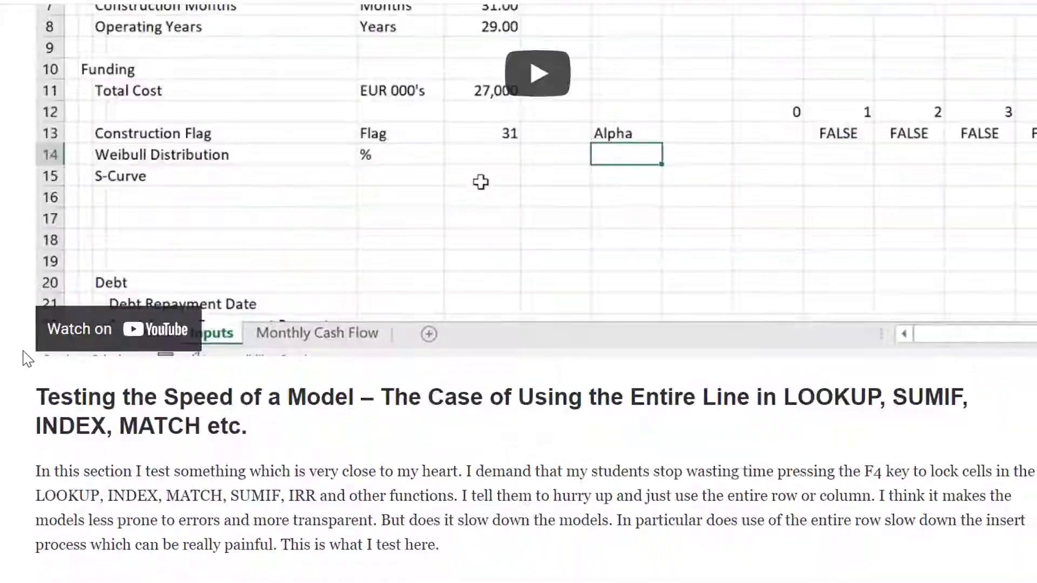